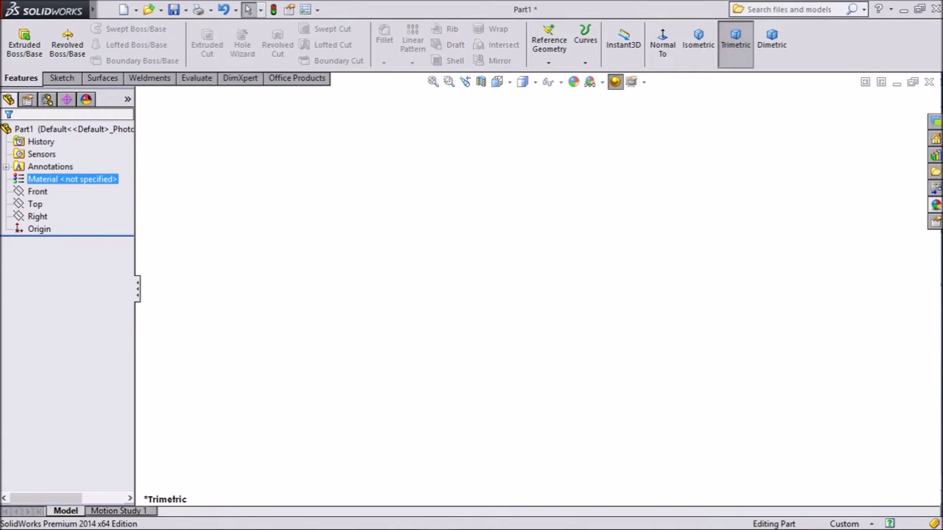
Sketch a vertical straight slot on the Front plane above the origin, about 36 mm between arc centres and 40 mm wide
{"action": "left_click", "coordinate": [37, 192]}
{"action": "left_click", "coordinate": [47, 174]}
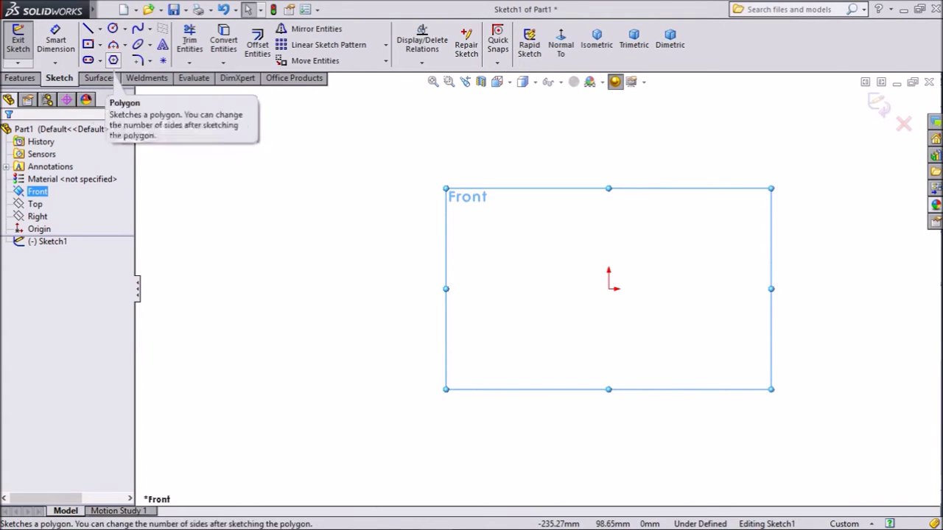
{"action": "left_click", "coordinate": [100, 60]}
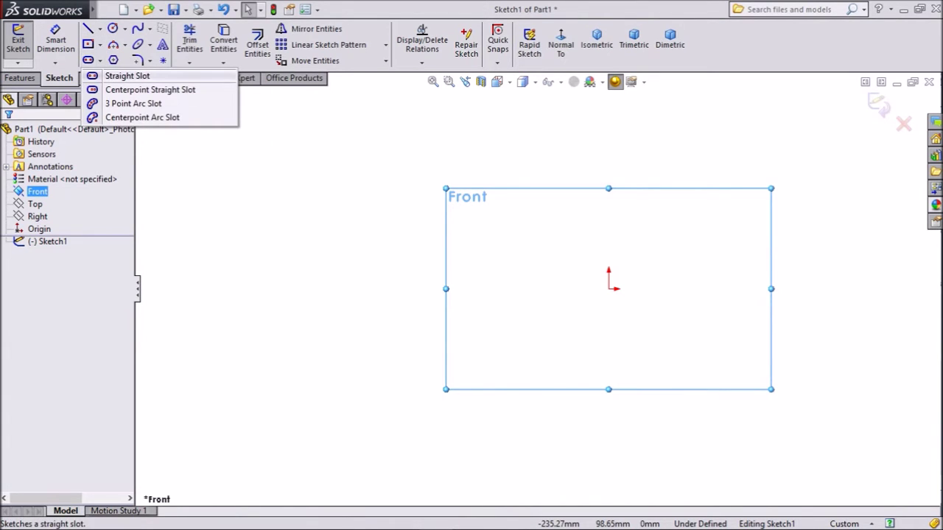
{"action": "left_click", "coordinate": [127, 75]}
{"action": "scroll", "coordinate": [710, 304], "scroll_direction": "down", "scroll_amount": 2}
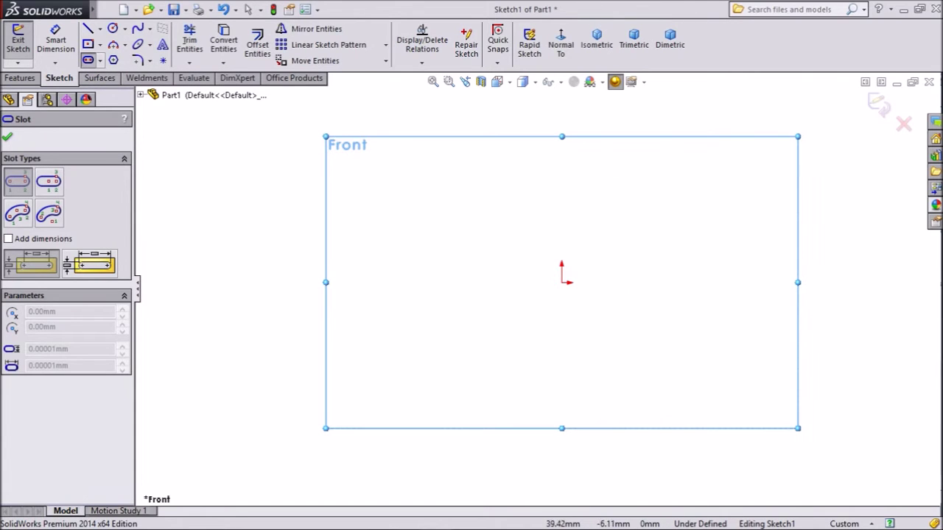
{"action": "left_click", "coordinate": [562, 207]}
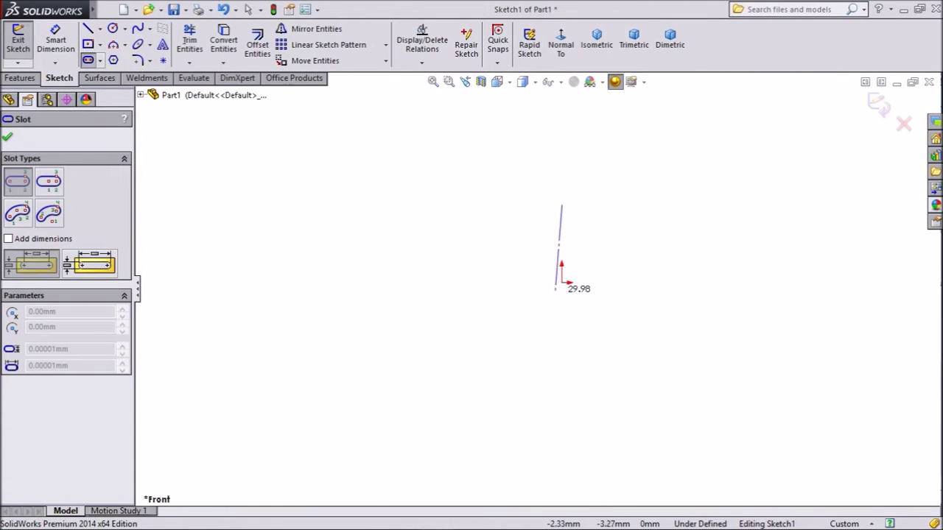
{"action": "left_click", "coordinate": [562, 310]}
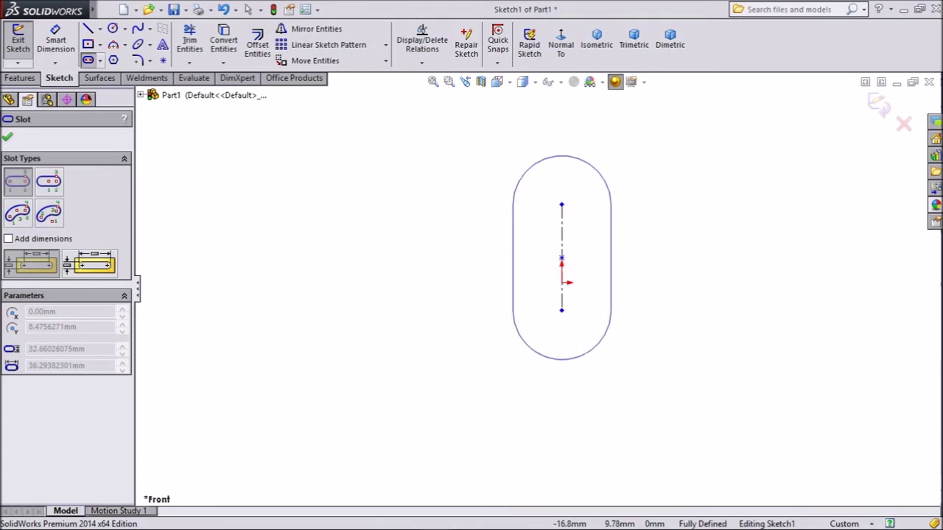
{"action": "left_click", "coordinate": [621, 258]}
{"action": "scroll", "coordinate": [638, 259], "scroll_direction": "down", "scroll_amount": 3}
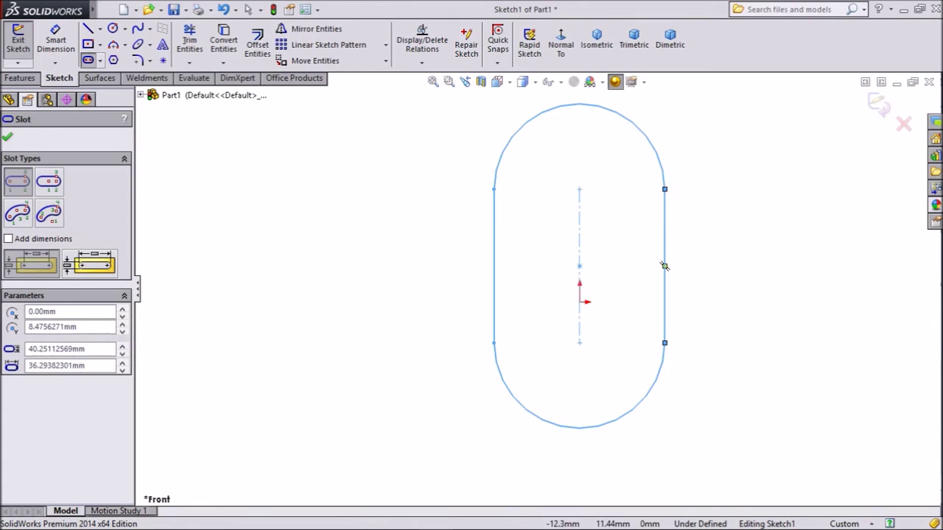
{"action": "right_click", "coordinate": [373, 225]}
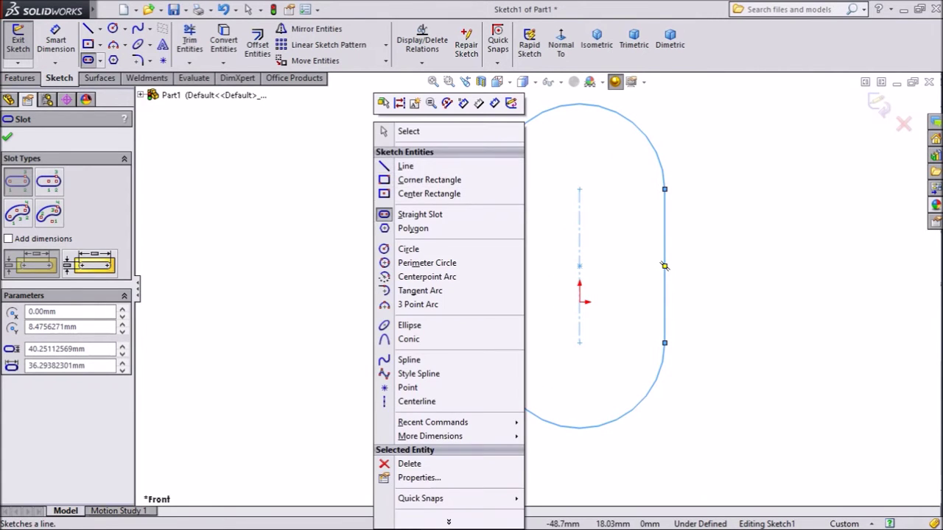
{"action": "left_click", "coordinate": [442, 130]}
Dimension the distance between the slot's two arc centres as 18 mm
{"action": "left_click", "coordinate": [56, 40]}
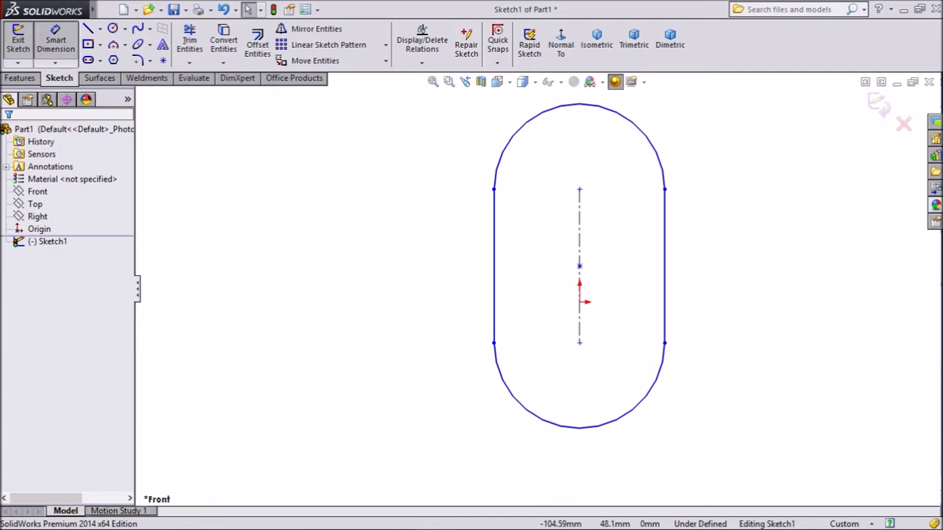
{"action": "left_click", "coordinate": [579, 228]}
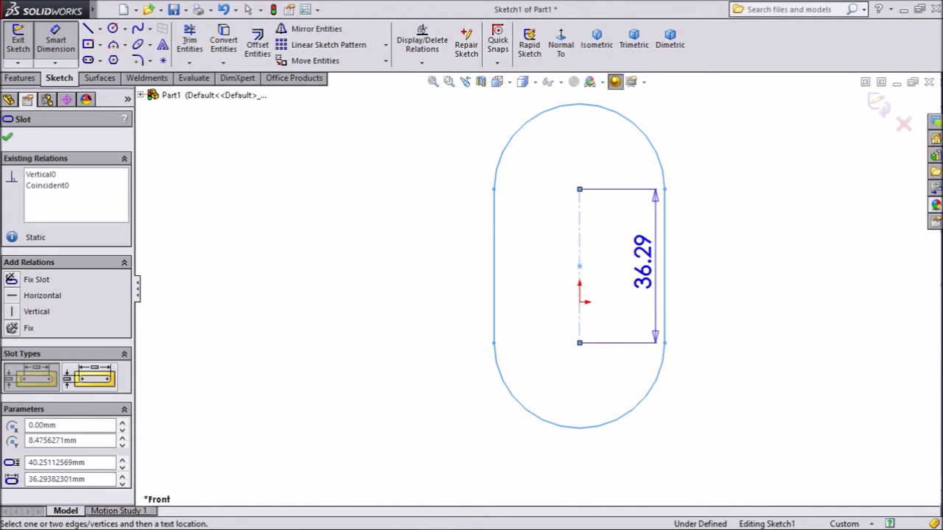
{"action": "left_click", "coordinate": [726, 265]}
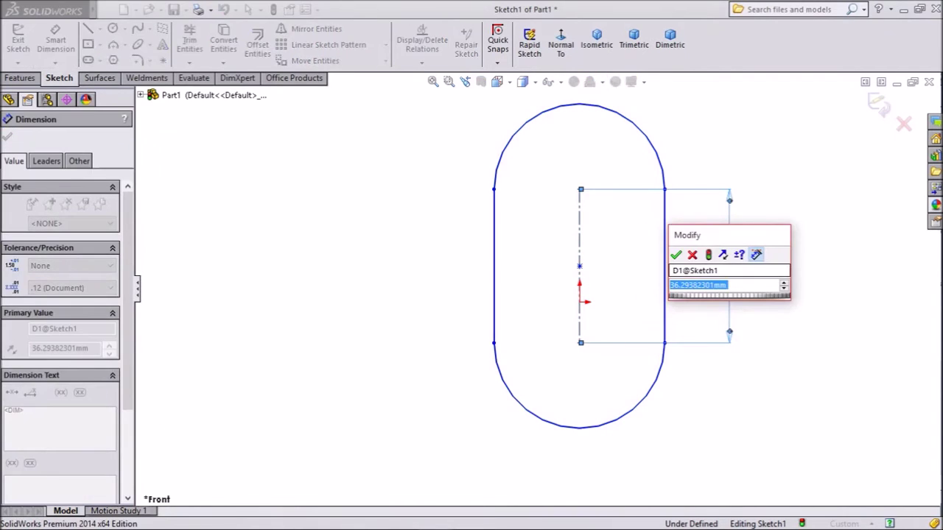
{"action": "type", "text": "18"}
{"action": "key", "text": "Return"}
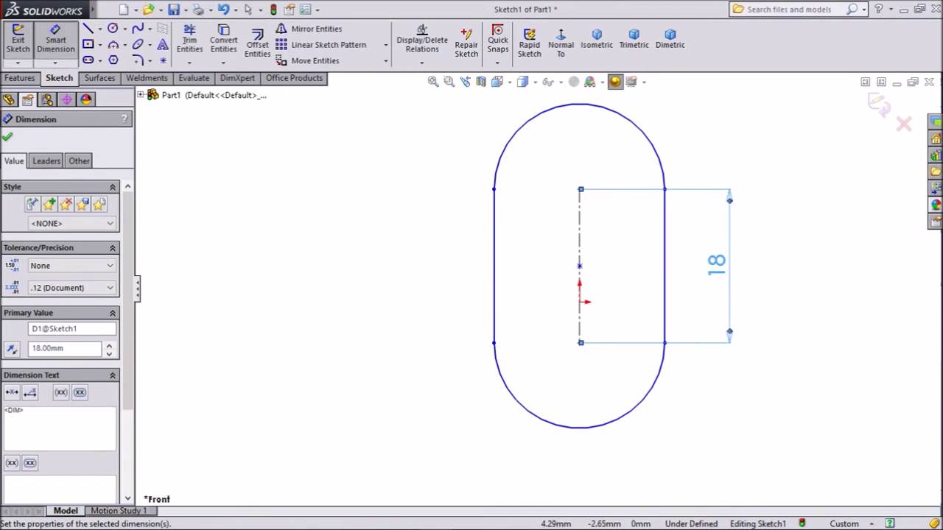
Dimension the slot's lower end arc with a radius of 7.5 mm
{"action": "left_click", "coordinate": [637, 403]}
{"action": "left_click", "coordinate": [648, 372]}
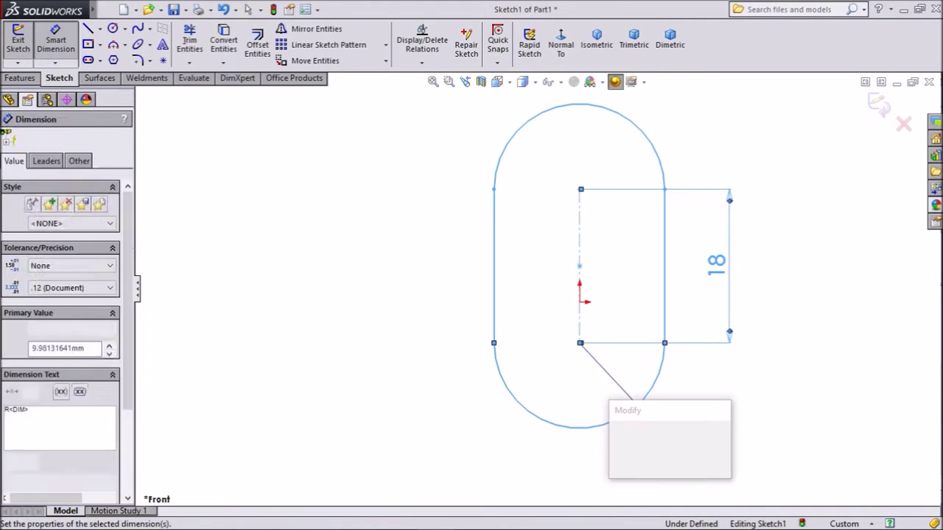
{"action": "type", "text": "7.5"}
{"action": "key", "text": "Return"}
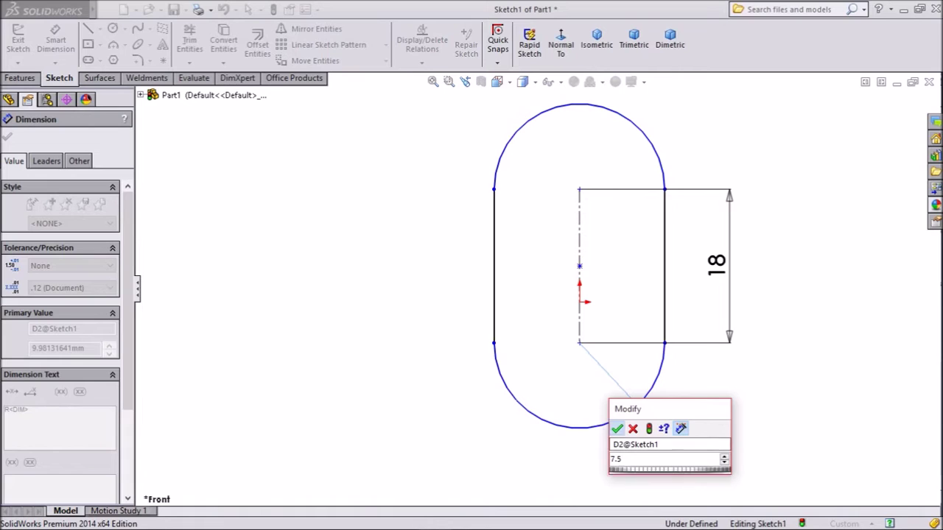
{"action": "left_click", "coordinate": [8, 137]}
Make the centre of the slot's lower arc coincident with the origin
{"action": "scroll", "coordinate": [475, 279], "scroll_direction": "down", "scroll_amount": 3}
{"action": "scroll", "coordinate": [539, 289], "scroll_direction": "up", "scroll_amount": 3}
{"action": "scroll", "coordinate": [737, 353], "scroll_direction": "down", "scroll_amount": 2}
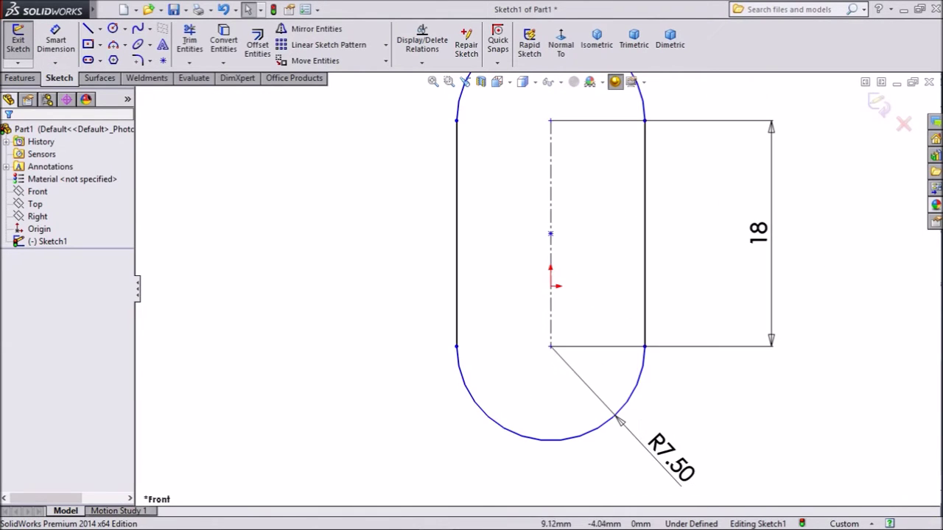
{"action": "left_click", "coordinate": [551, 286]}
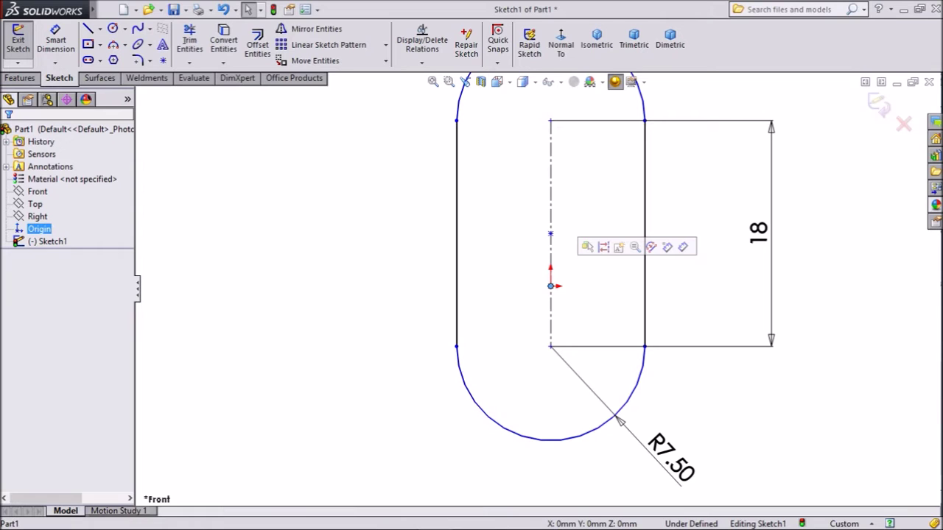
{"action": "left_click", "coordinate": [550, 345], "text": "ctrl"}
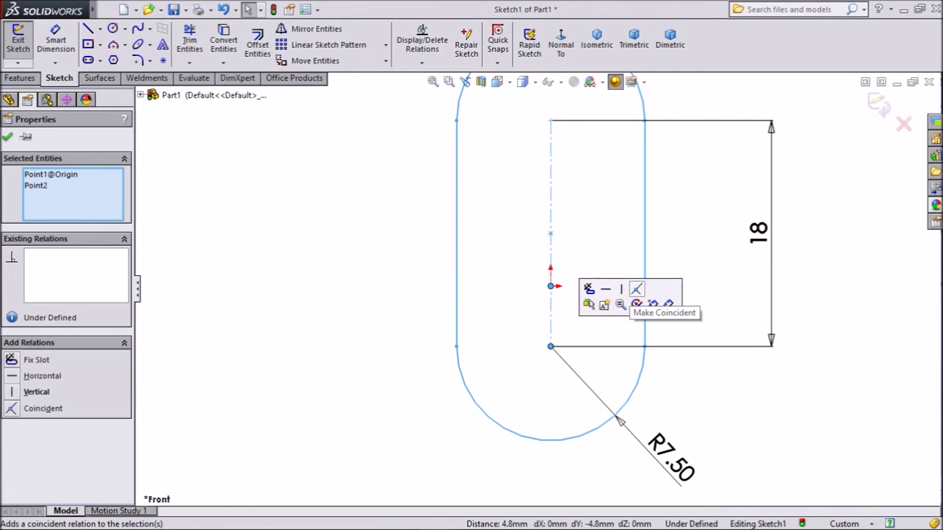
{"action": "left_click", "coordinate": [636, 289]}
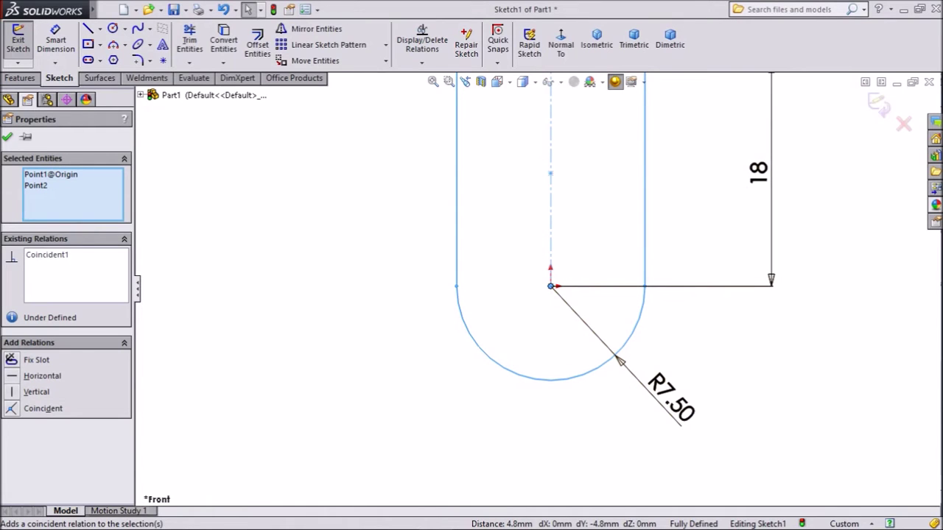
{"action": "key", "text": "Escape"}
Sketch an outward-flaring tangent arc of about 13 mm radius from the upper end of the slot's right side
{"action": "scroll", "coordinate": [536, 289], "scroll_direction": "up", "scroll_amount": 6}
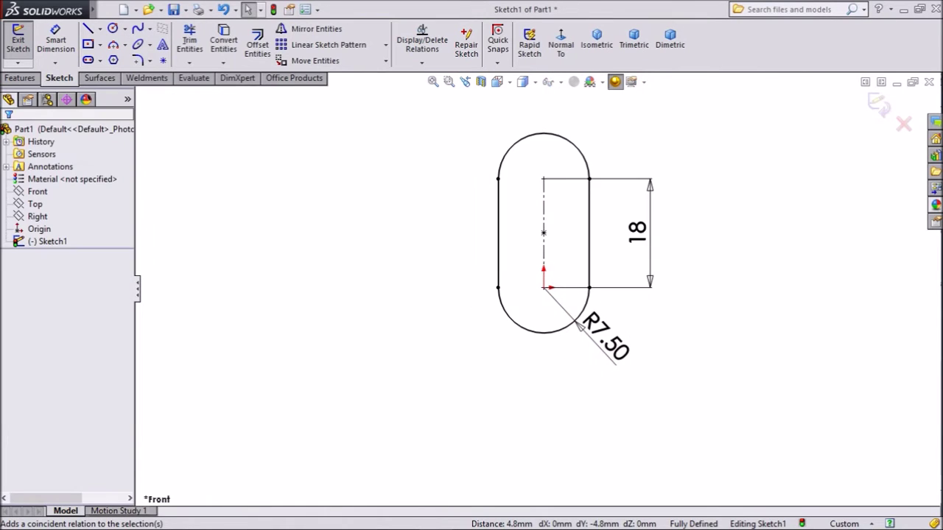
{"action": "scroll", "coordinate": [587, 164], "scroll_direction": "down", "scroll_amount": 3}
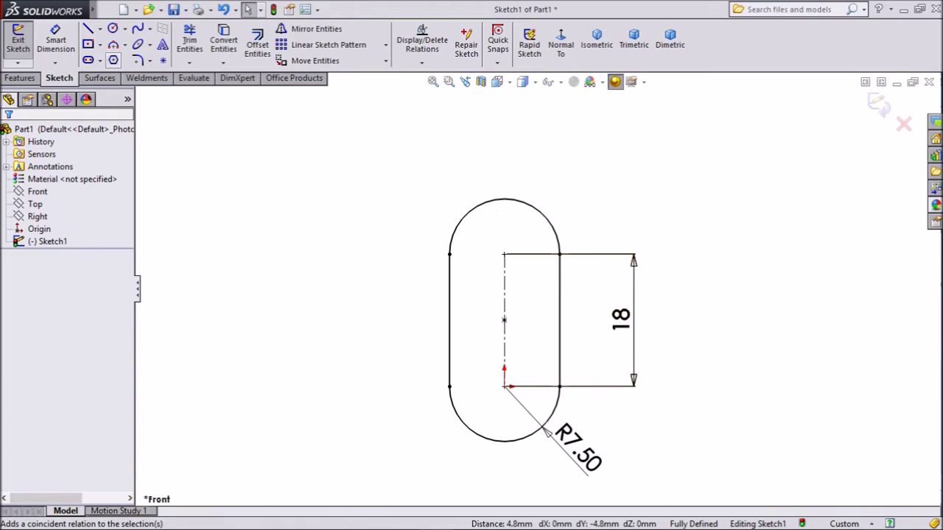
{"action": "key", "text": "l"}
{"action": "scroll", "coordinate": [582, 262], "scroll_direction": "down", "scroll_amount": 2}
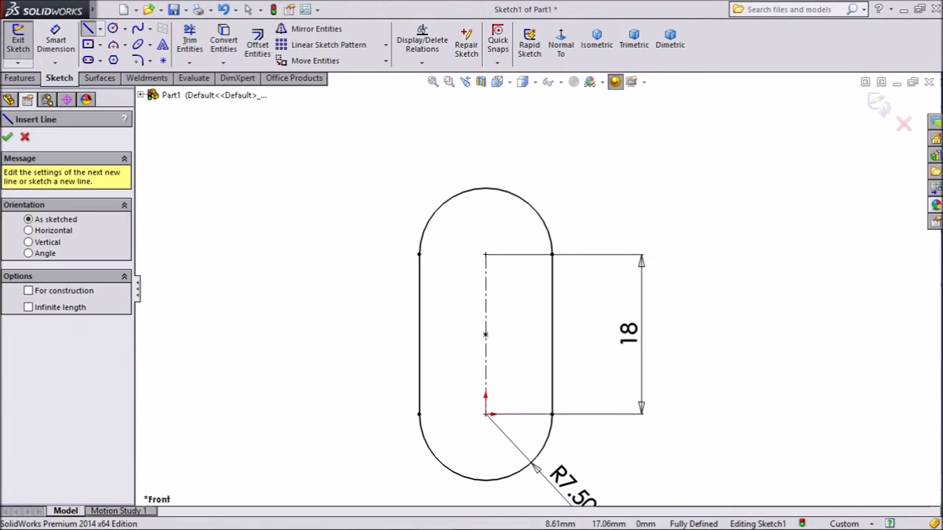
{"action": "left_click", "coordinate": [552, 254]}
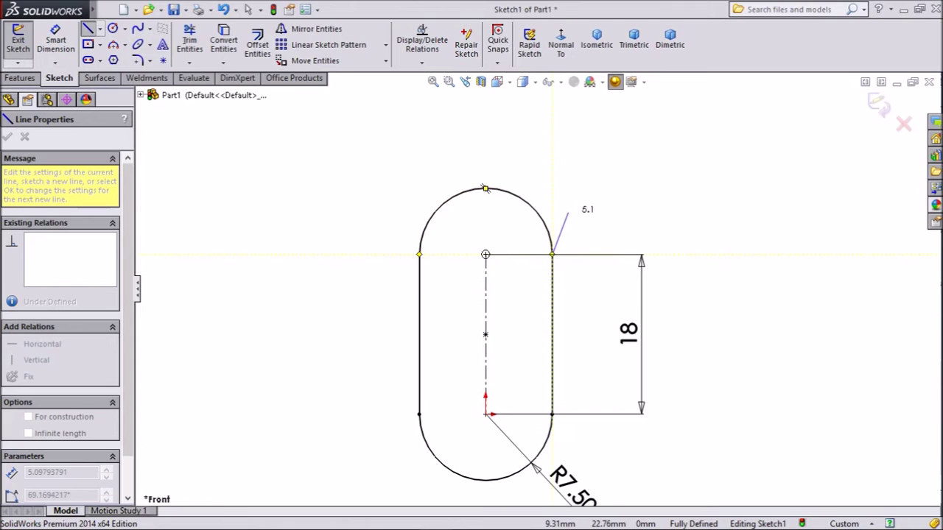
{"action": "mouse_move", "coordinate": [552, 254]}
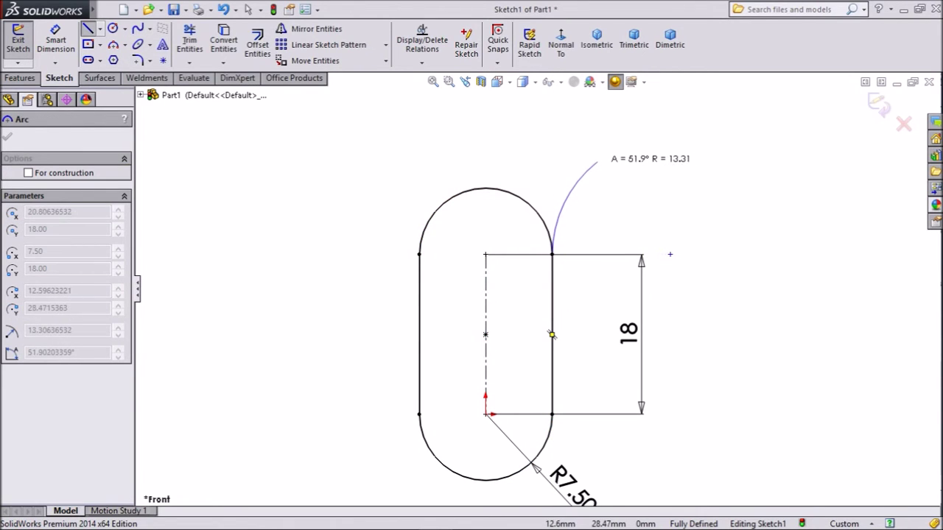
{"action": "left_click", "coordinate": [598, 159]}
Continue with an arc of about 15 mm radius over the slot, and close it to the slot's upper-left corner with an arc of about 11 mm radius
{"action": "scroll", "coordinate": [536, 291], "scroll_direction": "down", "scroll_amount": 2}
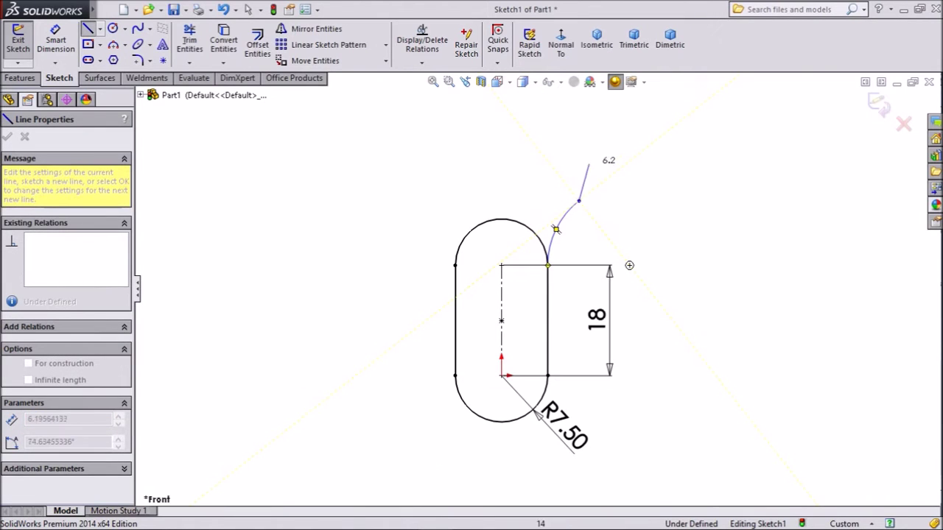
{"action": "mouse_move", "coordinate": [579, 200]}
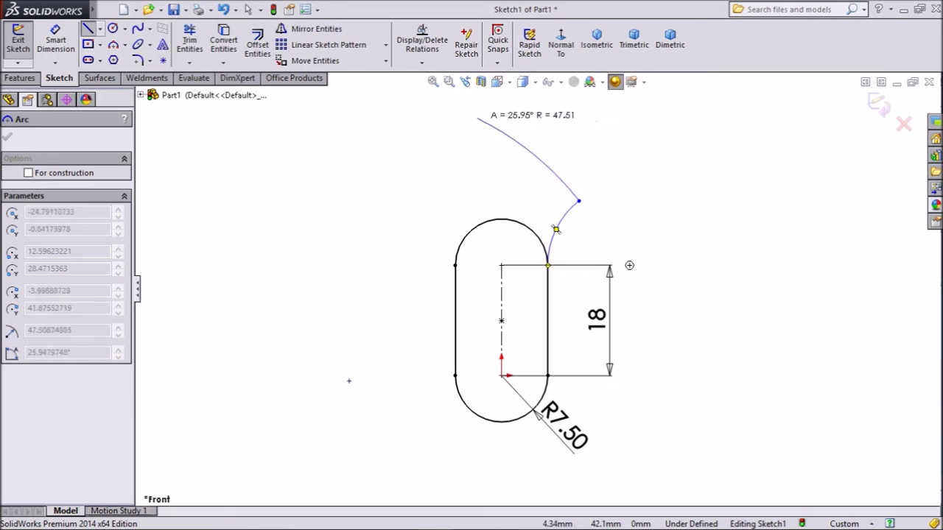
{"action": "scroll", "coordinate": [536, 291], "scroll_direction": "down", "scroll_amount": 2}
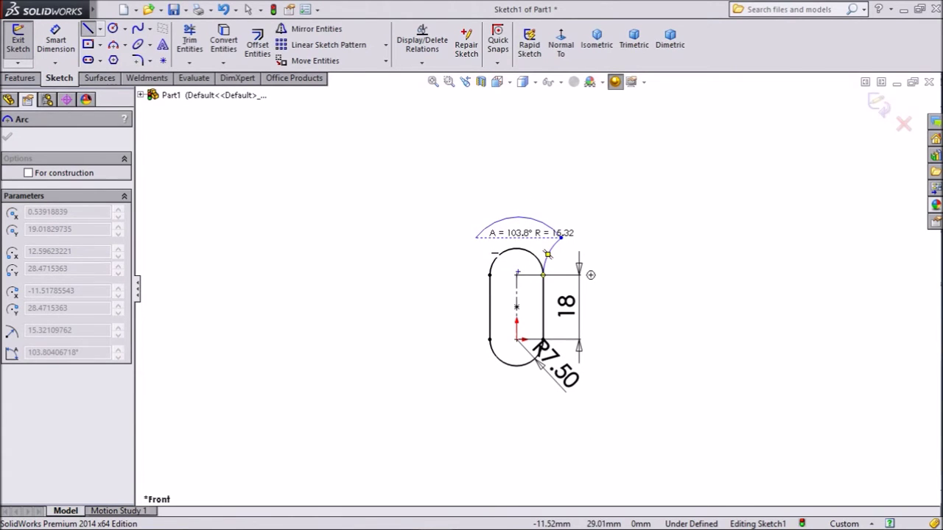
{"action": "left_click", "coordinate": [476, 237]}
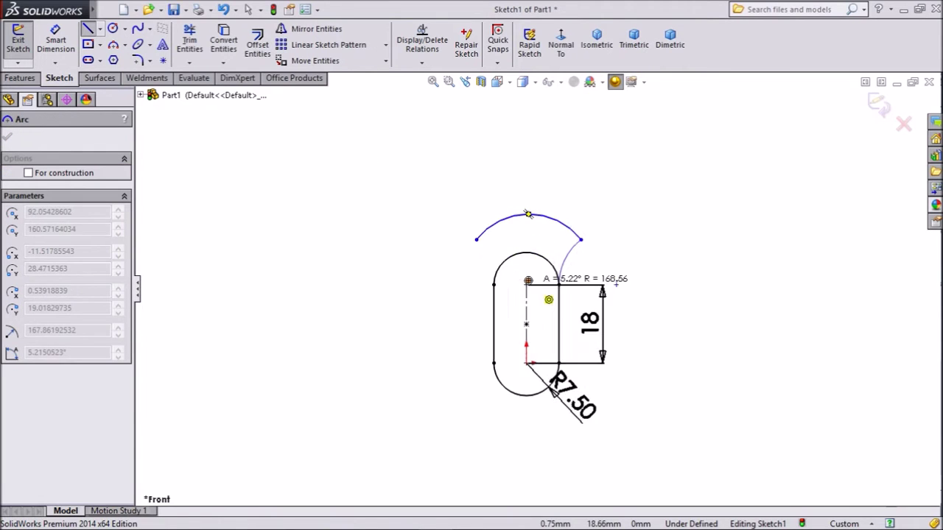
{"action": "scroll", "coordinate": [479, 259], "scroll_direction": "up", "scroll_amount": 3}
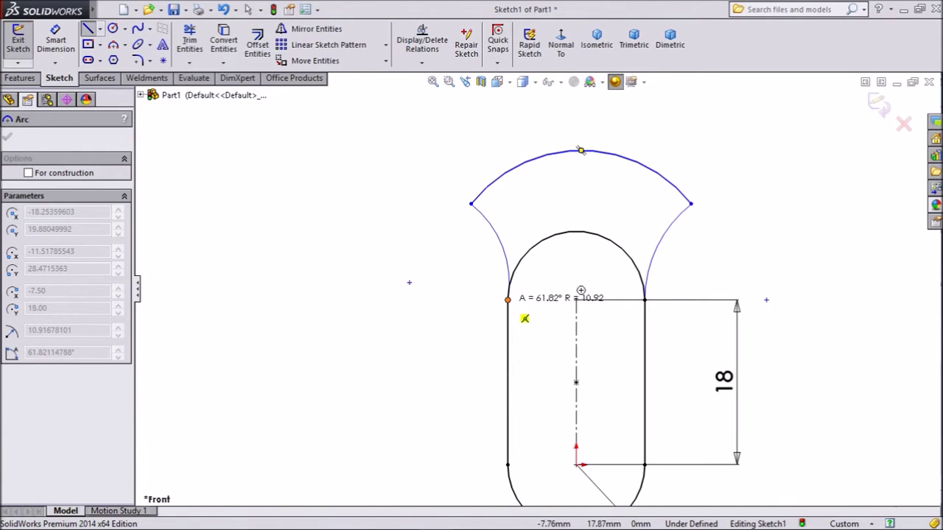
{"action": "left_click", "coordinate": [508, 300]}
{"action": "right_click", "coordinate": [501, 247]}
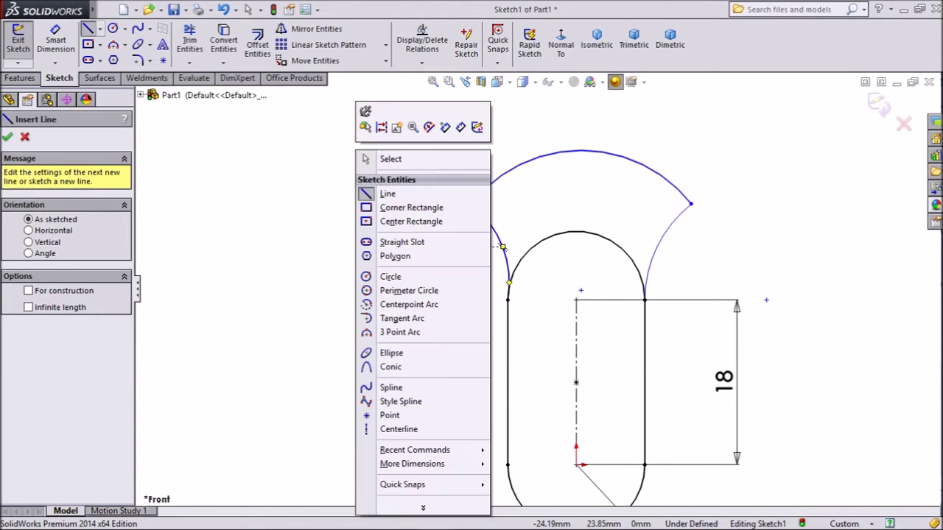
{"action": "left_click", "coordinate": [390, 159]}
Dimension the right flaring arc with a radius of 15 mm
{"action": "scroll", "coordinate": [534, 288], "scroll_direction": "down", "scroll_amount": 2}
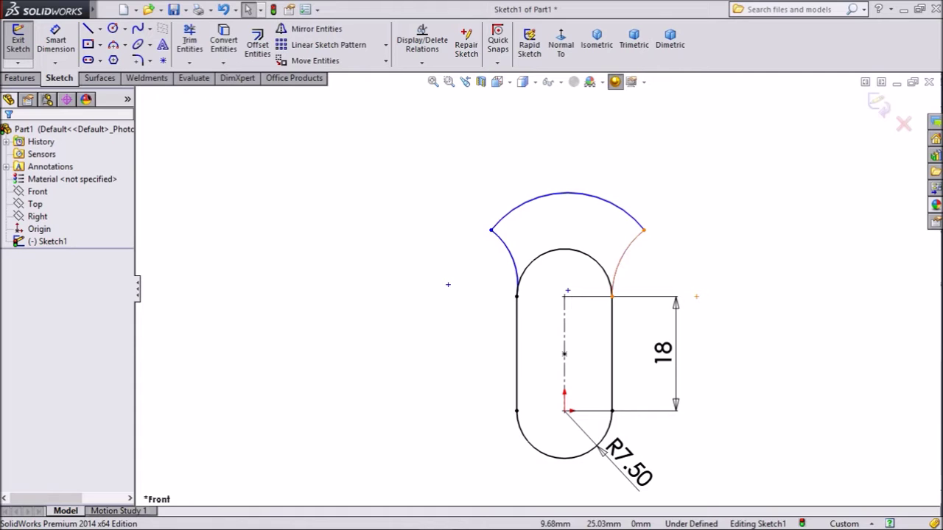
{"action": "scroll", "coordinate": [592, 259], "scroll_direction": "down", "scroll_amount": 4}
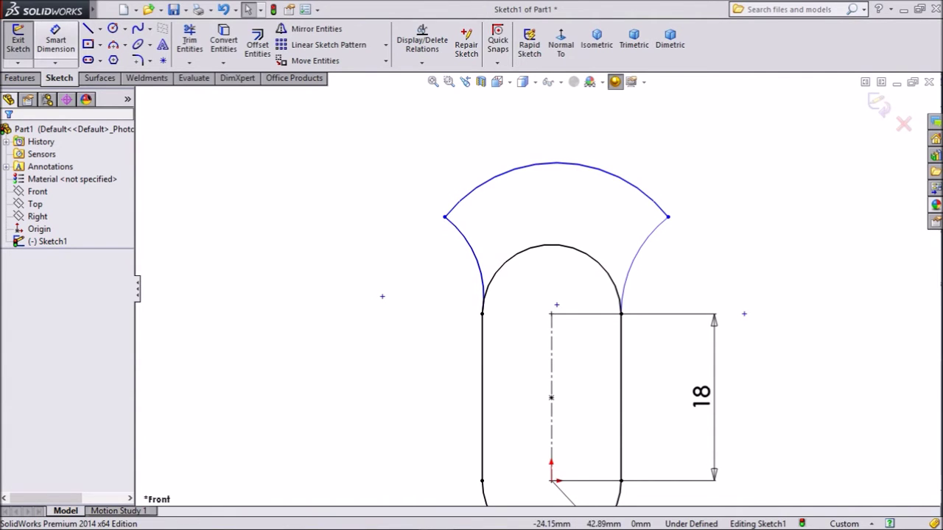
{"action": "left_click", "coordinate": [55, 39]}
{"action": "left_click", "coordinate": [642, 262]}
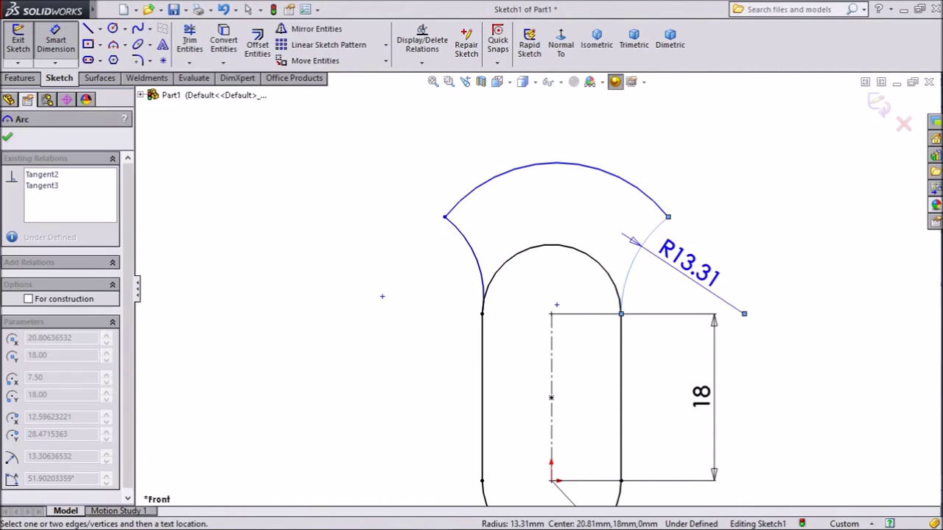
{"action": "left_click", "coordinate": [729, 313]}
{"action": "type", "text": "15"}
{"action": "key", "text": "Return"}
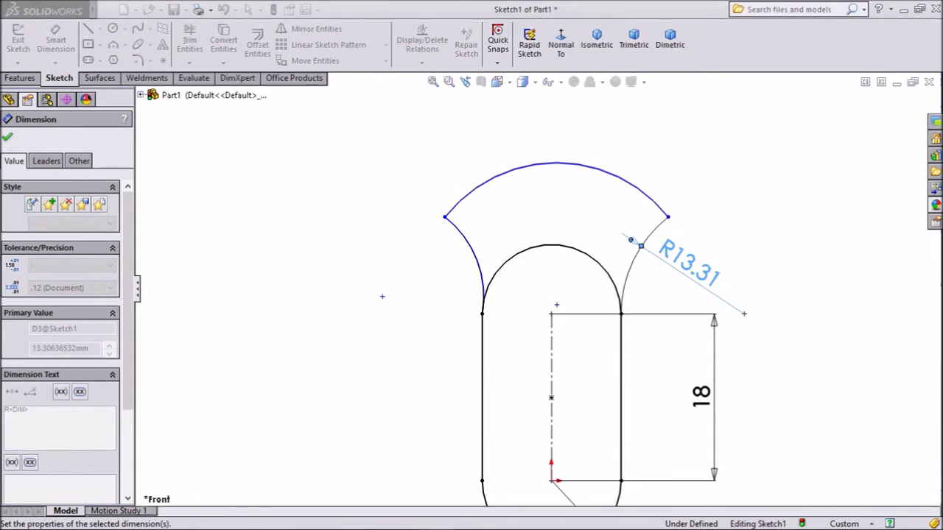
Dimension the large arc above the slot with a radius of 12 mm
{"action": "left_click", "coordinate": [618, 167]}
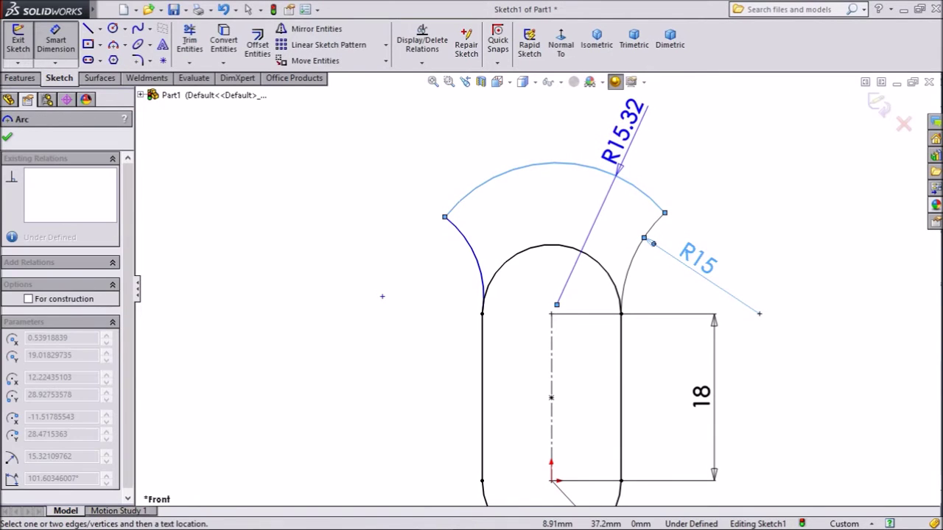
{"action": "left_click", "coordinate": [628, 124]}
{"action": "type", "text": "12"}
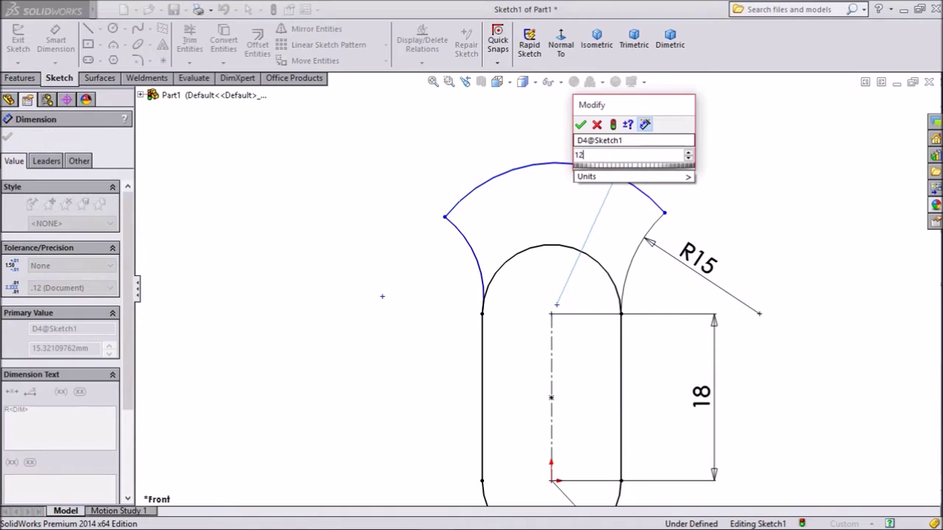
{"action": "key", "text": "Return"}
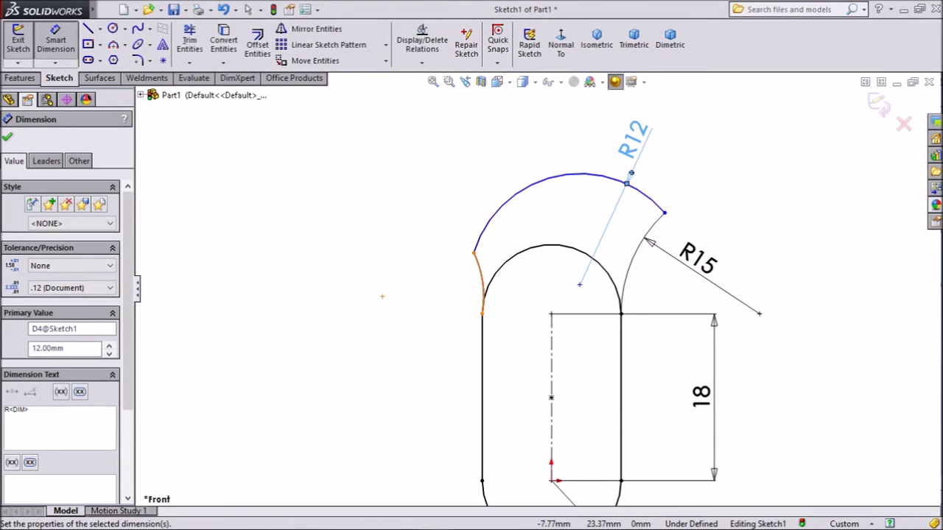
{"action": "left_click", "coordinate": [383, 296]}
{"action": "key", "text": "Escape"}
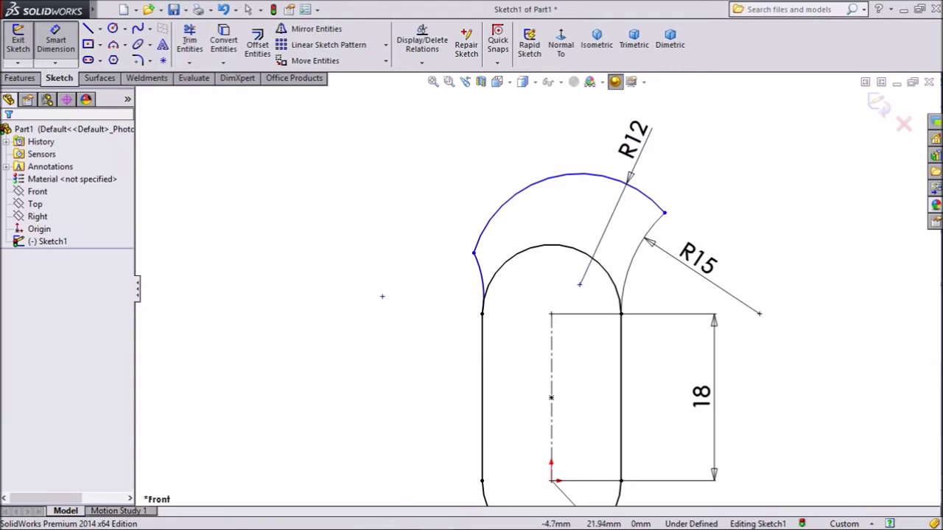
{"action": "left_click", "coordinate": [56, 41]}
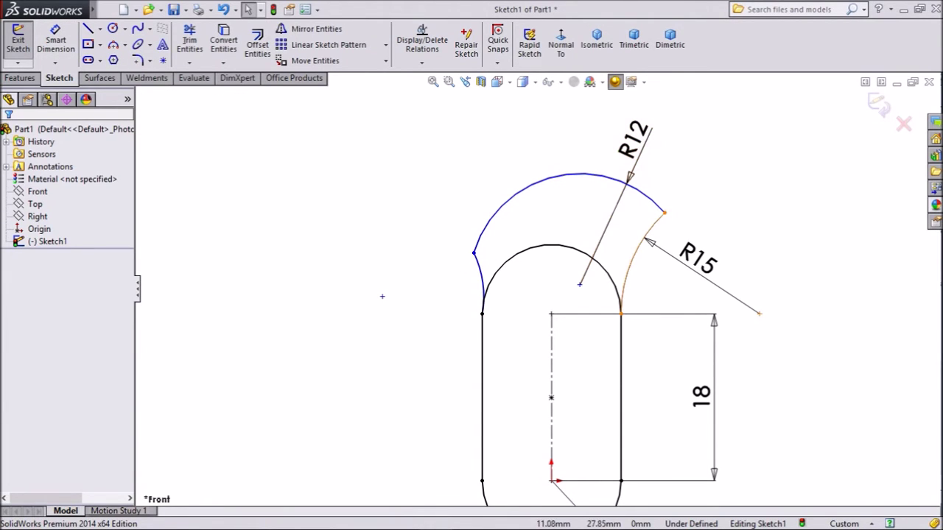
Make the large R12 arc above the slot tangent to the right R15 flaring arc
{"action": "left_click", "coordinate": [654, 224]}
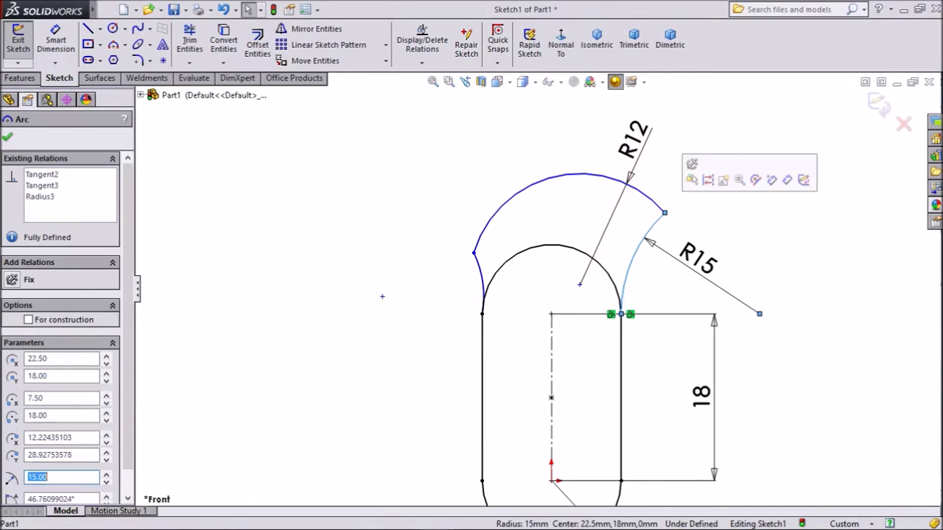
{"action": "left_click", "coordinate": [640, 192], "text": "ctrl"}
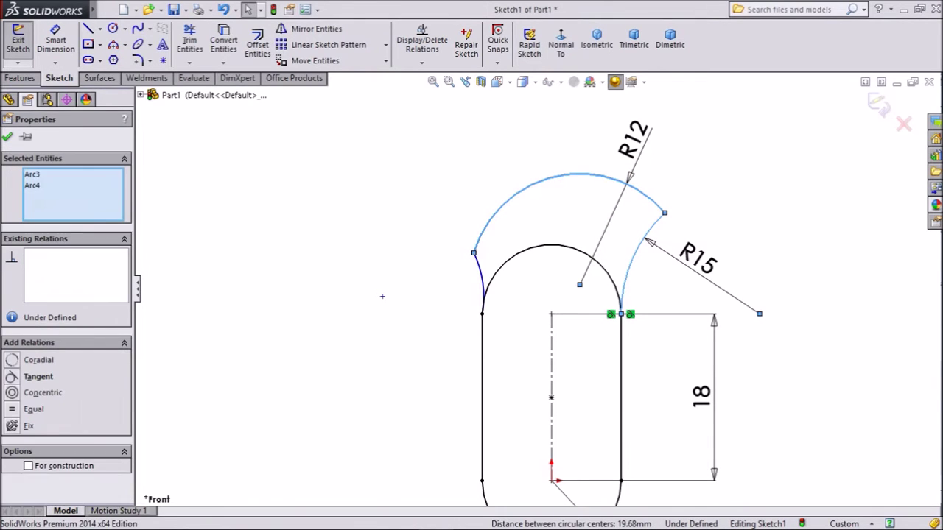
{"action": "left_click", "coordinate": [702, 152]}
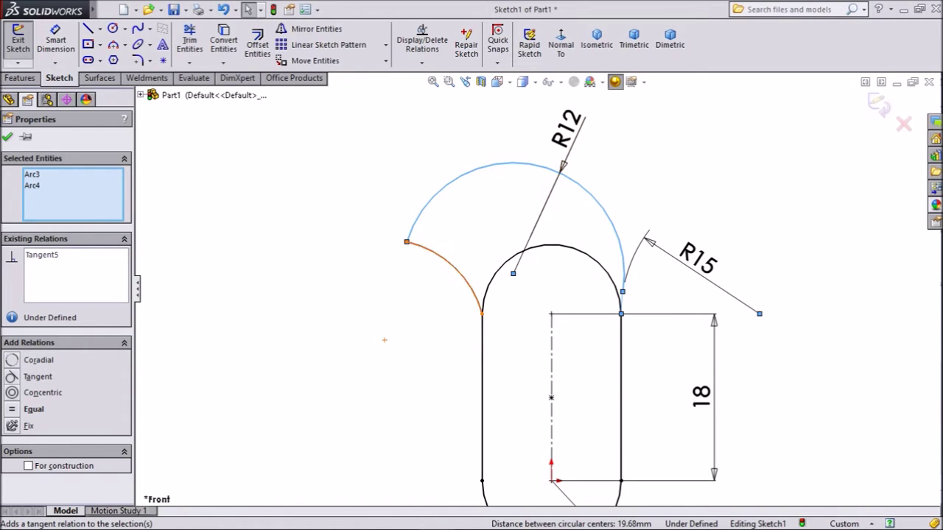
Make the left flaring arc tangent to the large R12 arc above the slot
{"action": "left_click", "coordinate": [458, 269]}
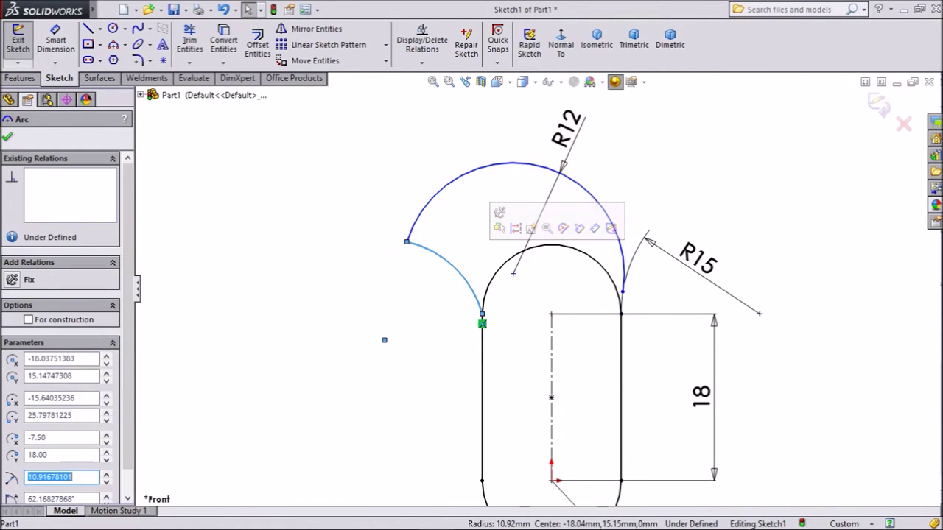
{"action": "left_click", "coordinate": [444, 187]}
{"action": "left_click", "coordinate": [458, 182], "text": "ctrl"}
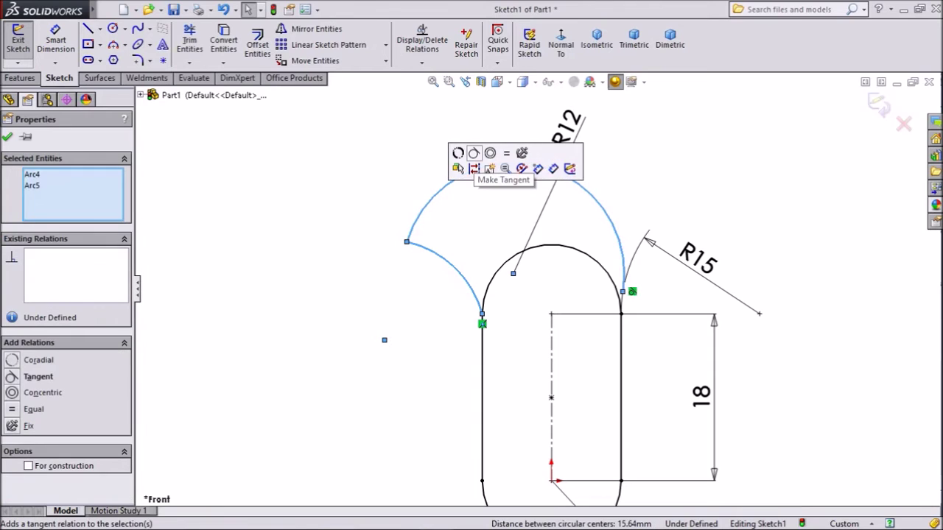
{"action": "left_click", "coordinate": [472, 155]}
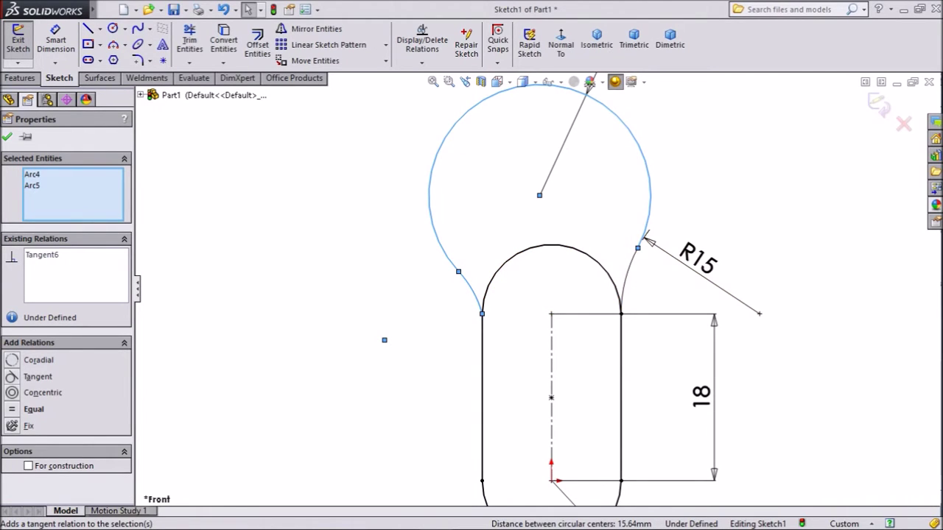
{"action": "left_click", "coordinate": [7, 137]}
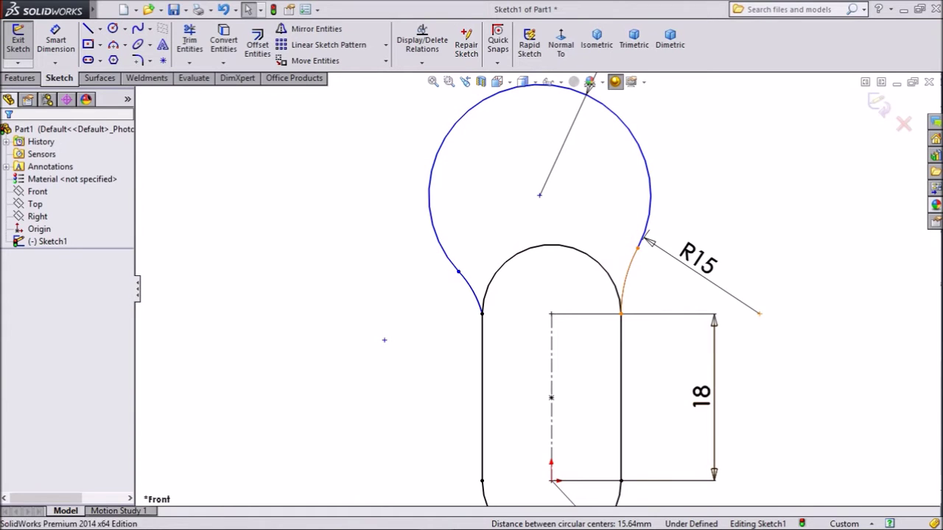
Make the left and right flaring arcs symmetric about the slot's vertical centerline
{"action": "left_click", "coordinate": [641, 245]}
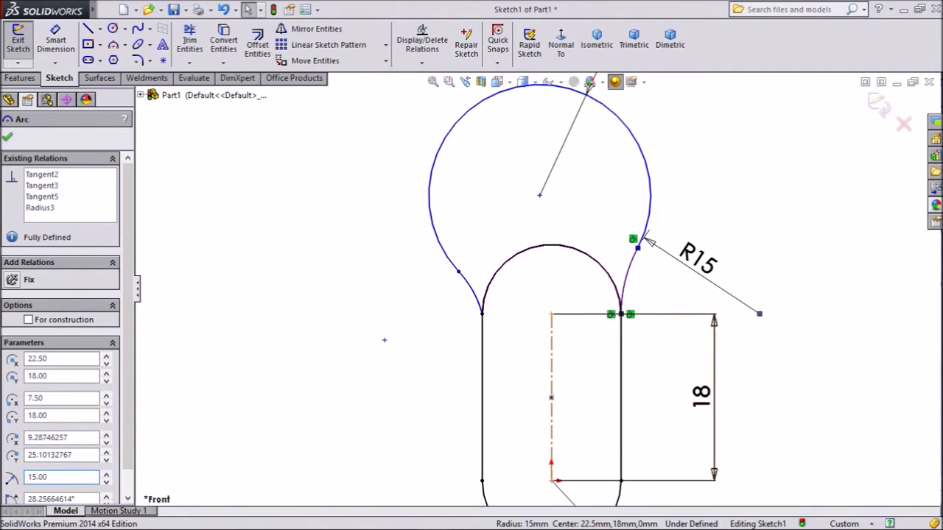
{"action": "left_click", "coordinate": [551, 368], "text": "ctrl"}
{"action": "left_click", "coordinate": [469, 292], "text": "ctrl"}
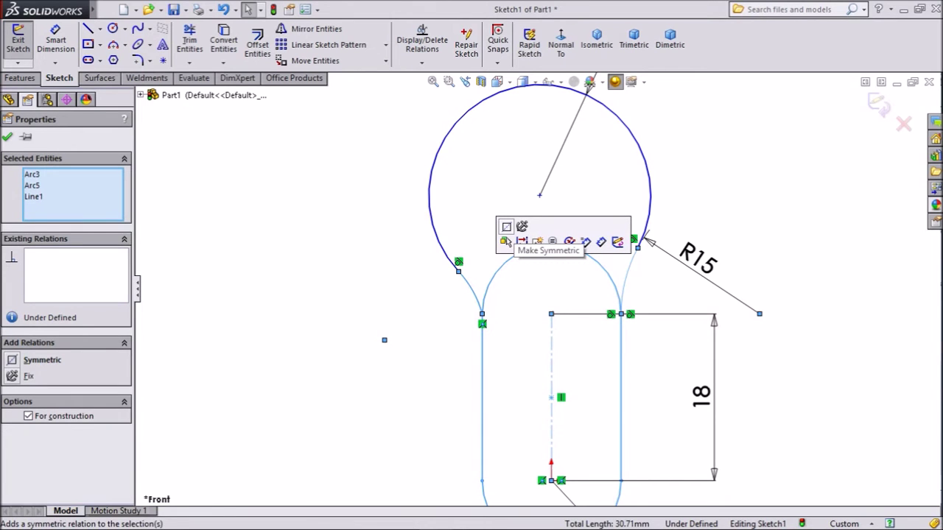
{"action": "left_click", "coordinate": [506, 241]}
{"action": "scroll", "coordinate": [536, 287], "scroll_direction": "up", "scroll_amount": 3}
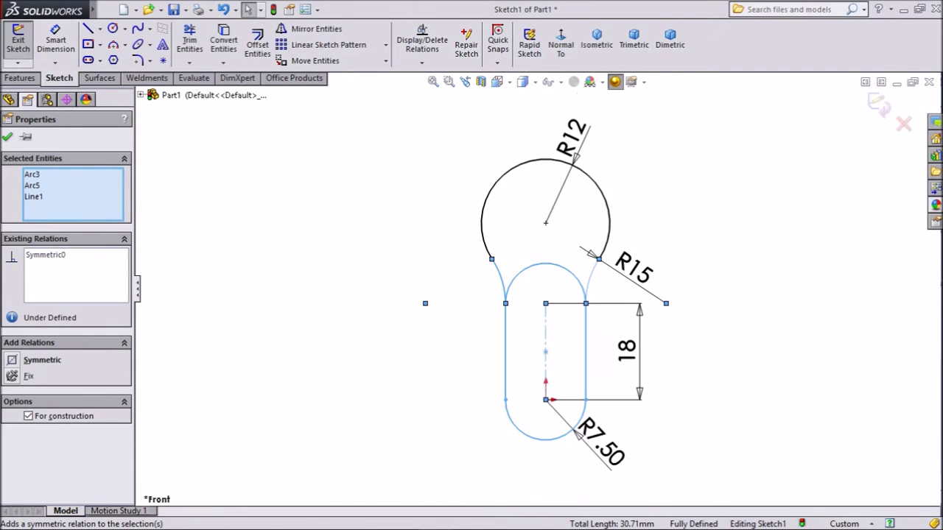
{"action": "scroll", "coordinate": [610, 217], "scroll_direction": "down", "scroll_amount": 1}
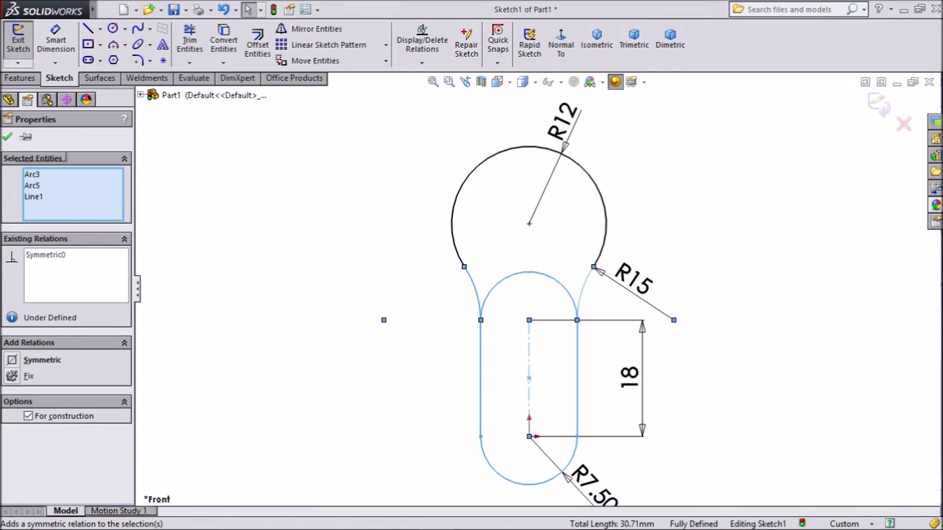
{"action": "key", "text": "Escape"}
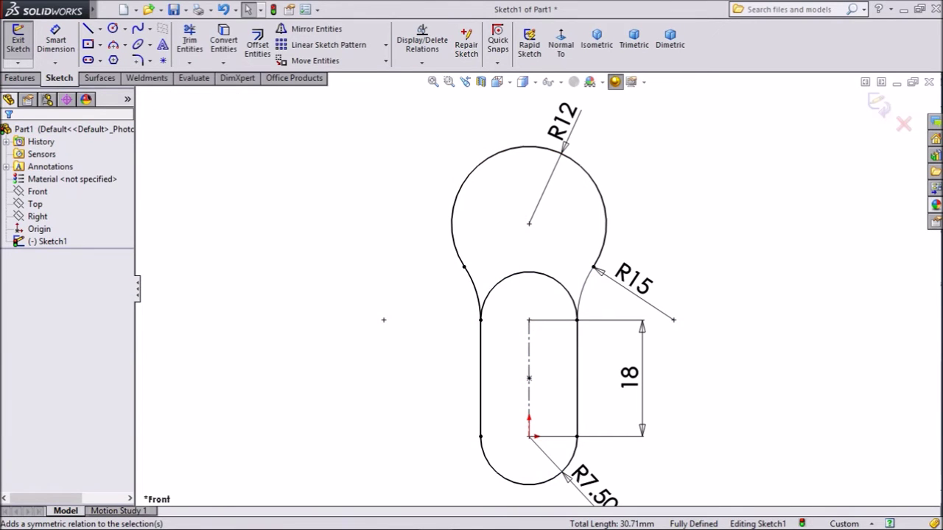
Extrude both closed regions of the sketch, the rounded head and the slot, to a 13 mm depth with the Mid Plane end condition
{"action": "left_click", "coordinate": [19, 78]}
{"action": "left_click", "coordinate": [24, 44]}
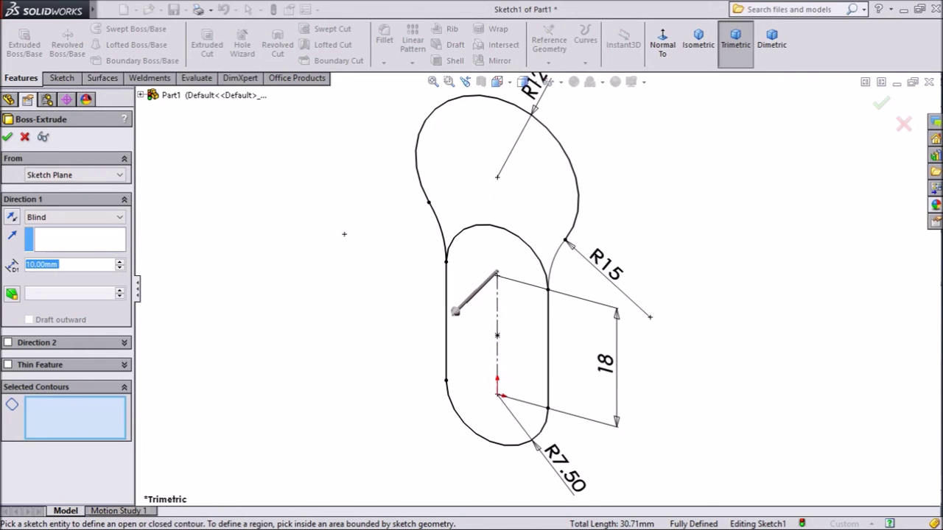
{"action": "left_click", "coordinate": [73, 217]}
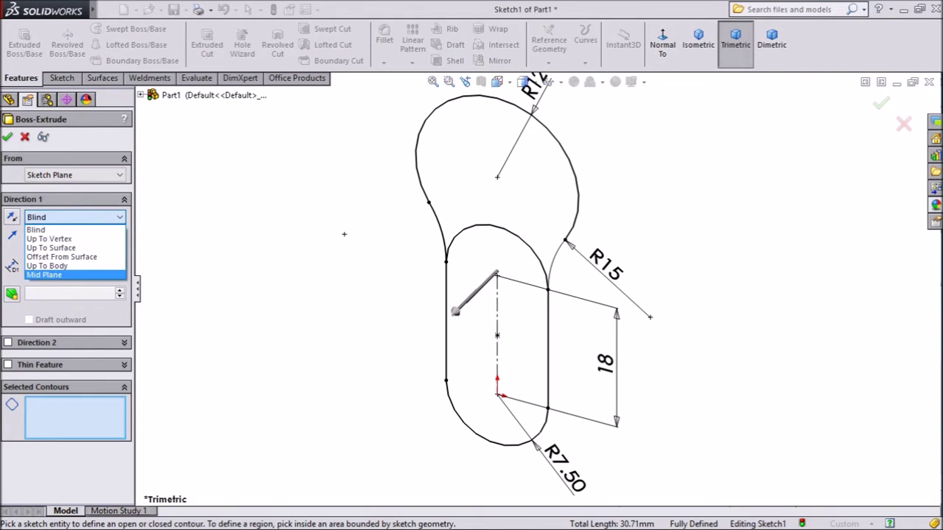
{"action": "left_click", "coordinate": [48, 275]}
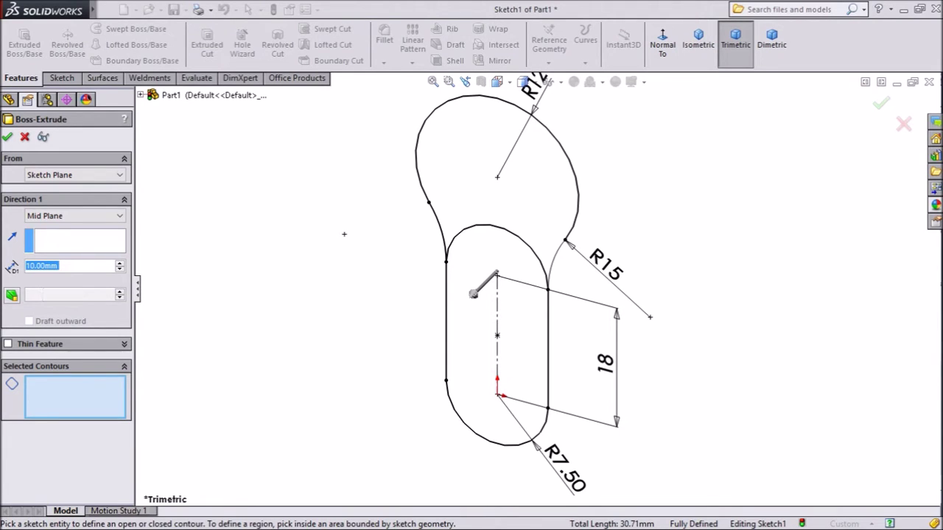
{"action": "type", "text": "13"}
{"action": "key", "text": "Return"}
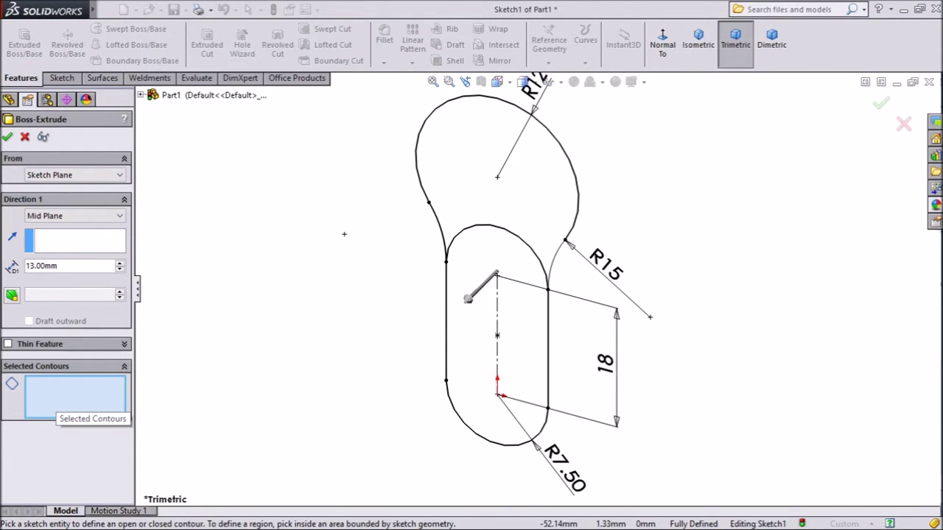
{"action": "left_click", "coordinate": [525, 177]}
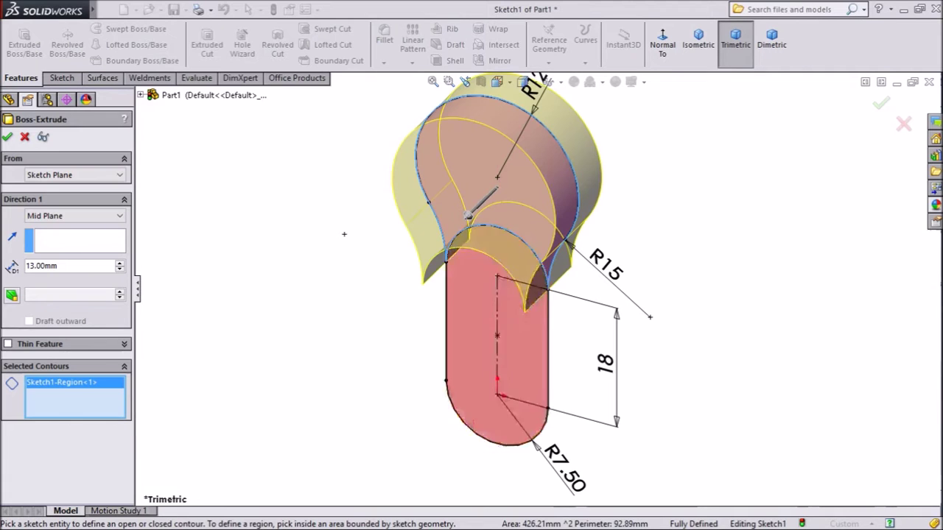
{"action": "left_click", "coordinate": [468, 298]}
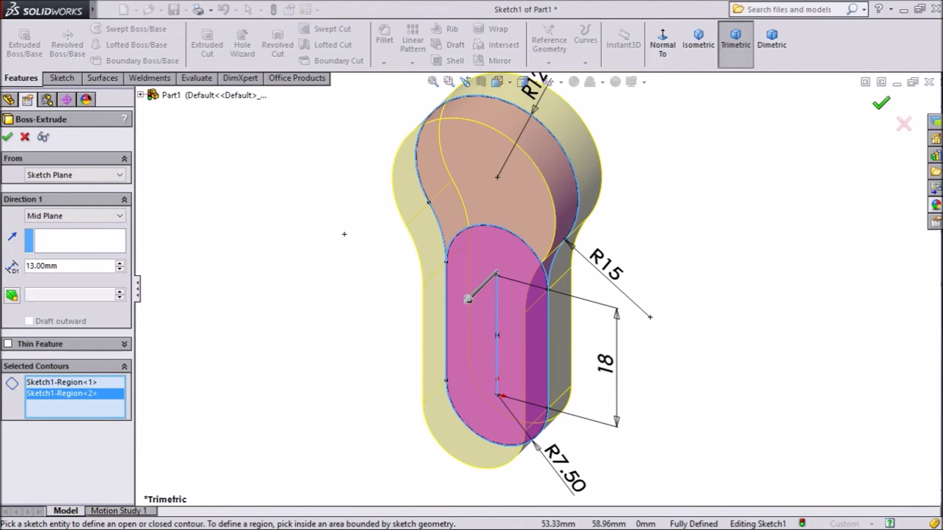
{"action": "key", "text": "Return"}
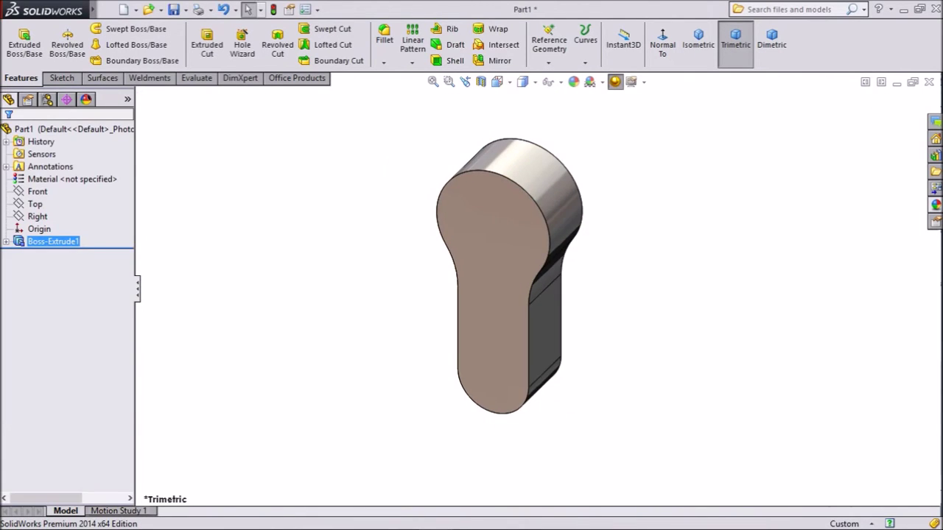
Examine the extruded body's front, back and side faces from several angles
{"action": "left_click", "coordinate": [735, 40]}
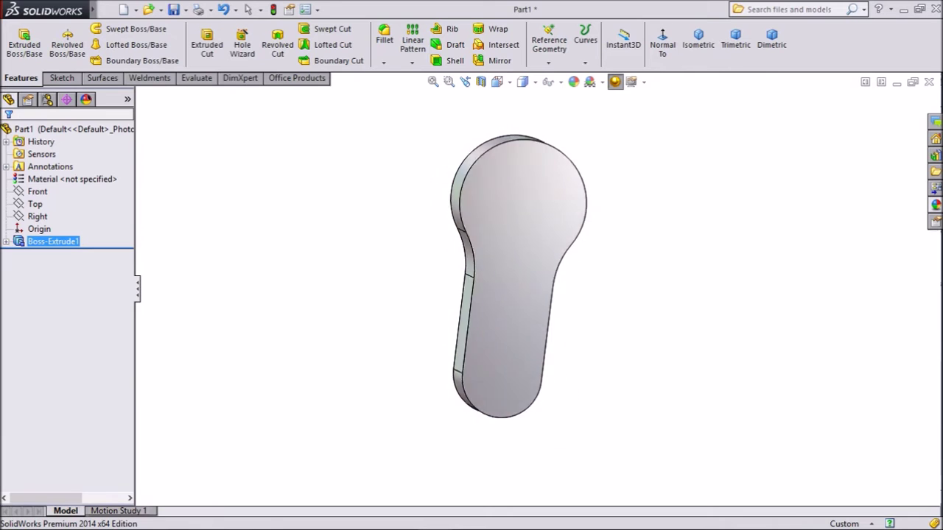
{"action": "middle_click_drag", "start_coordinate": [740, 129], "coordinate": [685, 128]}
{"action": "scroll", "coordinate": [685, 128], "scroll_direction": "down", "scroll_amount": 1}
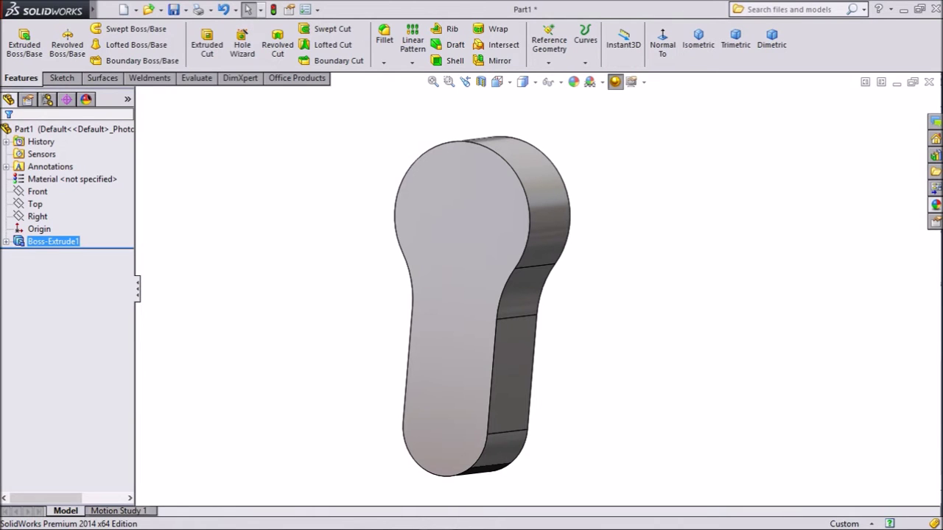
{"action": "middle_click_drag", "start_coordinate": [685, 128], "coordinate": [775, 129]}
{"action": "key", "text": "Right"}
{"action": "key", "text": "Right"}
{"action": "key", "text": "Right"}
{"action": "key", "text": "Right"}
{"action": "key", "text": "Right"}
{"action": "key", "text": "Right"}
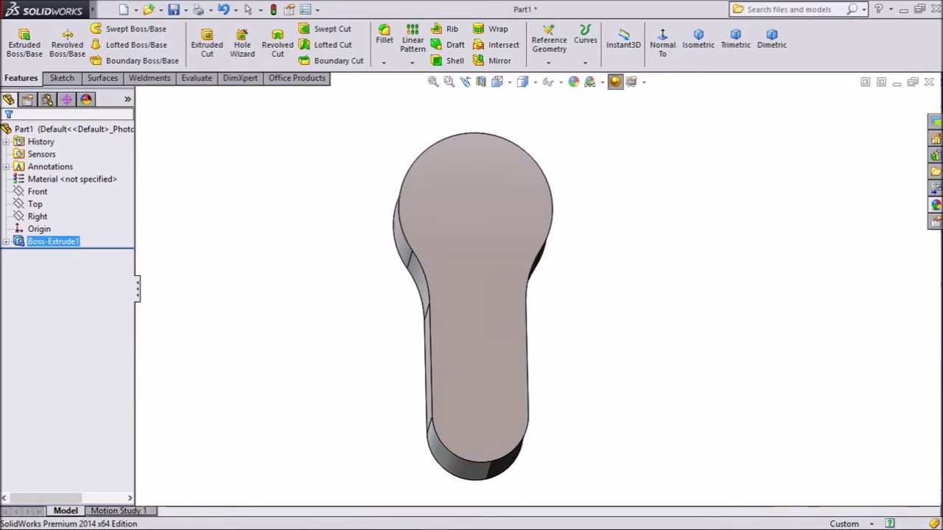
{"action": "key", "text": "Right"}
{"action": "key", "text": "Right"}
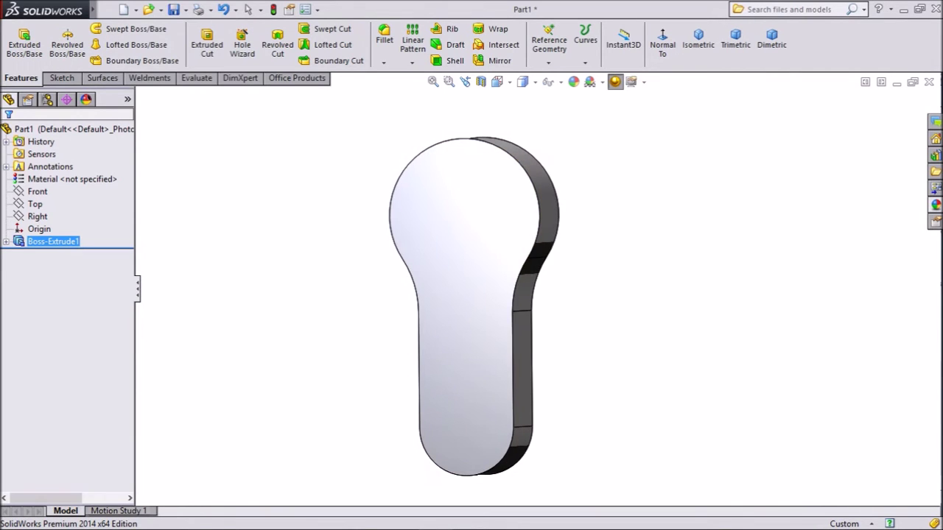
{"action": "key", "text": "Up"}
{"action": "key", "text": "Up"}
{"action": "key", "text": "Up"}
{"action": "key", "text": "Up"}
Start a new sketch on the Front plane, running through the middle of the extruded body
{"action": "left_click", "coordinate": [37, 192]}
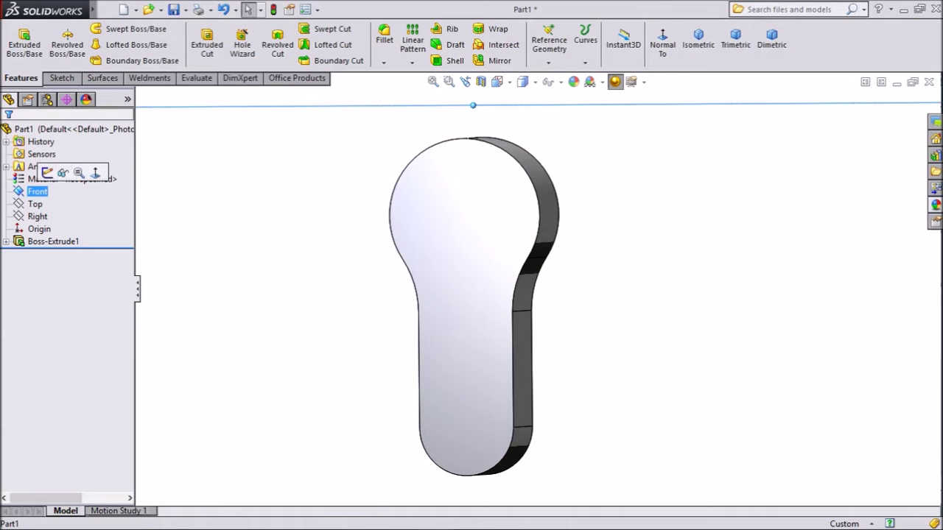
{"action": "left_click", "coordinate": [47, 172]}
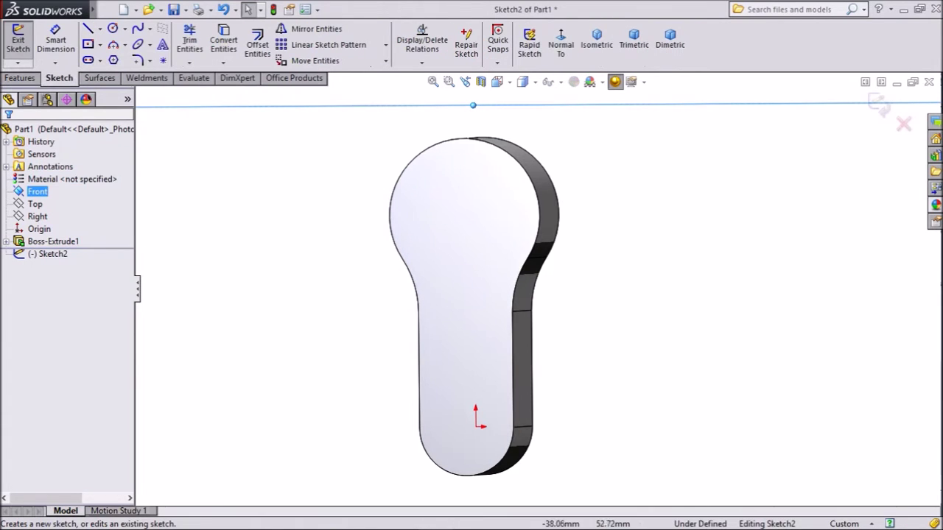
{"action": "left_click", "coordinate": [561, 43]}
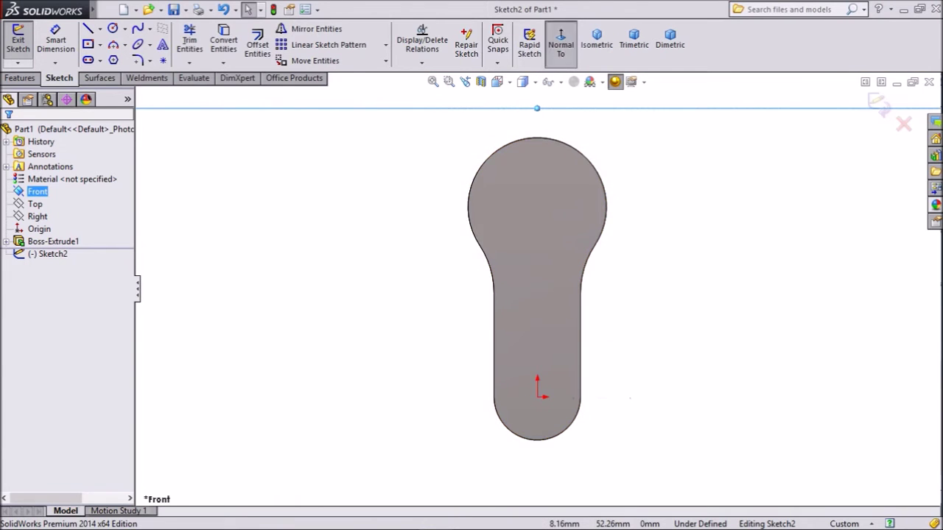
{"action": "left_click", "coordinate": [560, 59]}
{"action": "scroll", "coordinate": [532, 250], "scroll_direction": "up", "scroll_amount": 4}
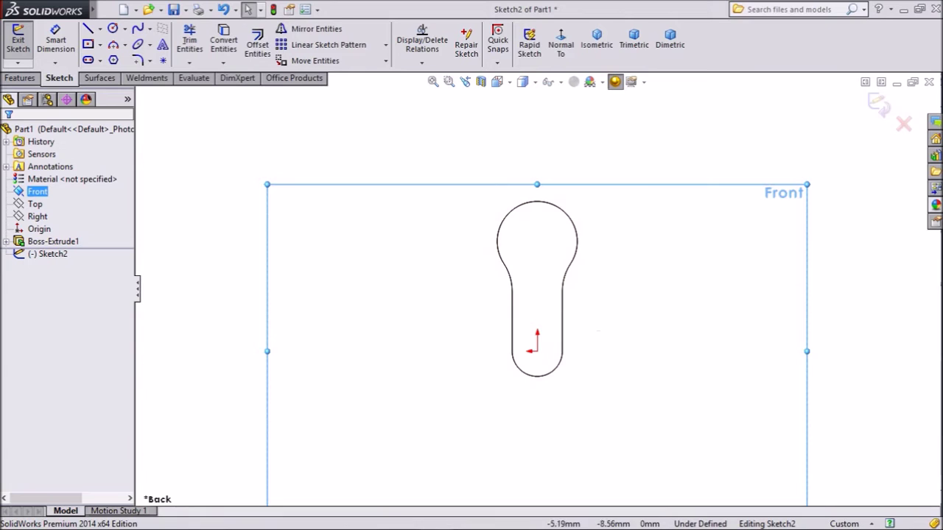
{"action": "left_click", "coordinate": [560, 44]}
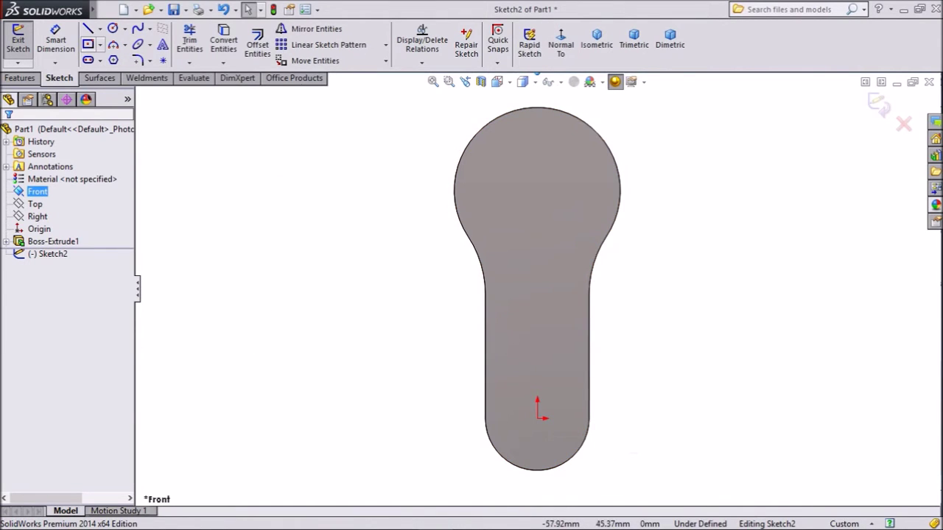
Sketch a horizontal centerline about 62 mm long through the origin, extending past both sides of the body
{"action": "left_click", "coordinate": [100, 29]}
{"action": "left_click", "coordinate": [100, 28]}
{"action": "left_click", "coordinate": [100, 45]}
{"action": "left_click", "coordinate": [100, 29]}
{"action": "left_click", "coordinate": [100, 28]}
{"action": "left_click", "coordinate": [99, 28]}
{"action": "left_click", "coordinate": [124, 58]}
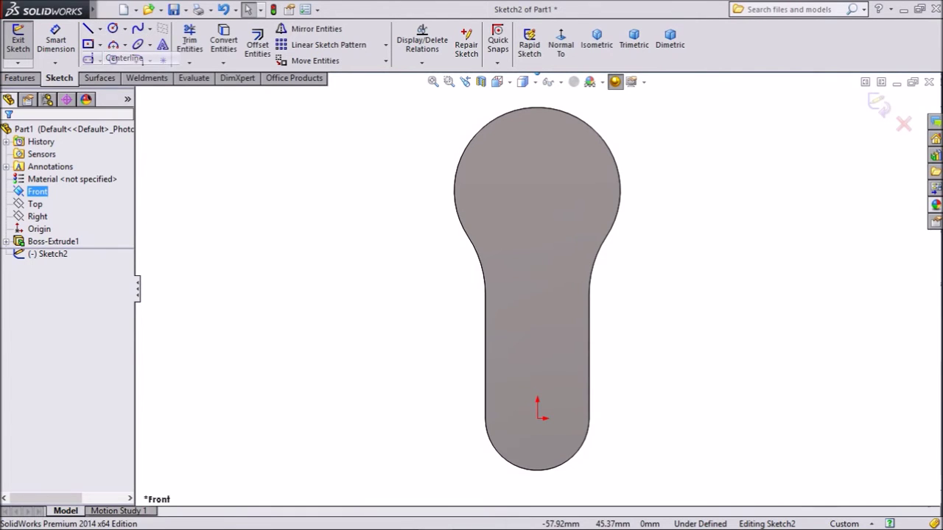
{"action": "scroll", "coordinate": [536, 443], "scroll_direction": "up", "scroll_amount": 2}
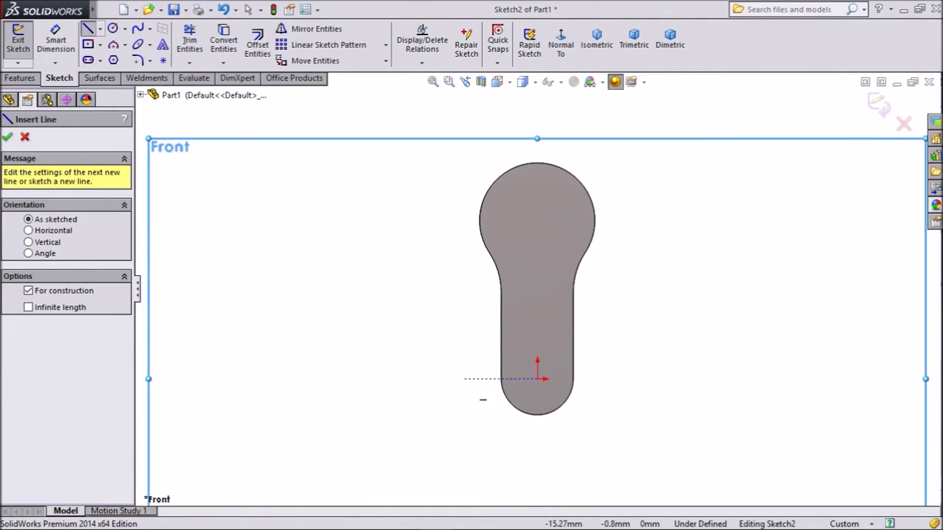
{"action": "left_click", "coordinate": [414, 378]}
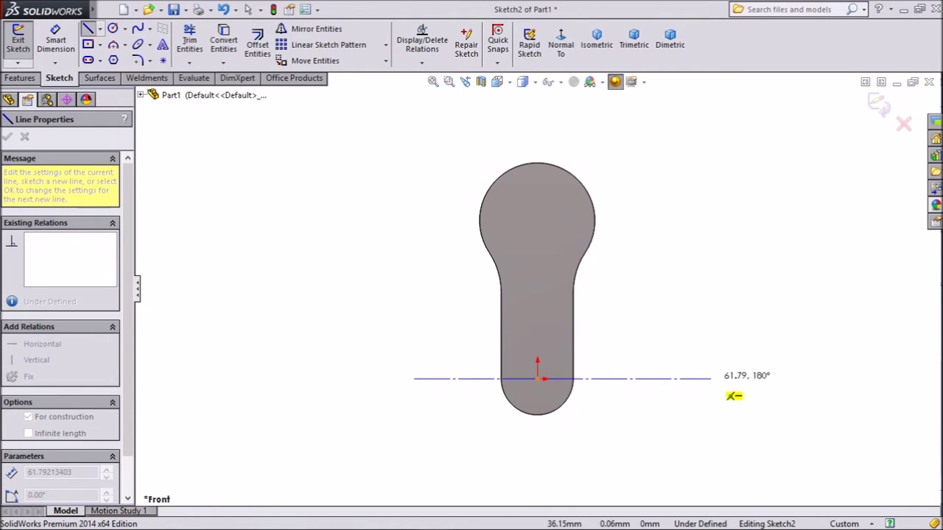
{"action": "left_click", "coordinate": [710, 378]}
{"action": "right_click", "coordinate": [726, 368]}
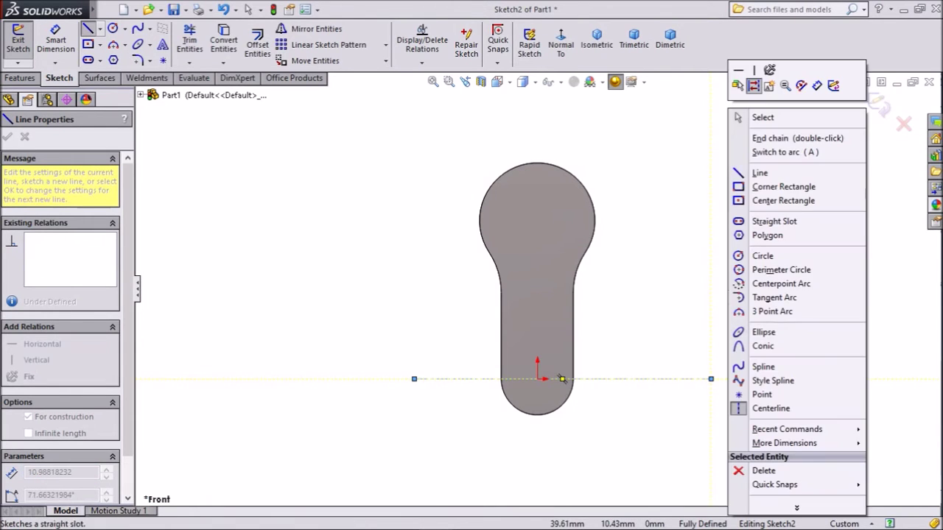
{"action": "left_click", "coordinate": [762, 117]}
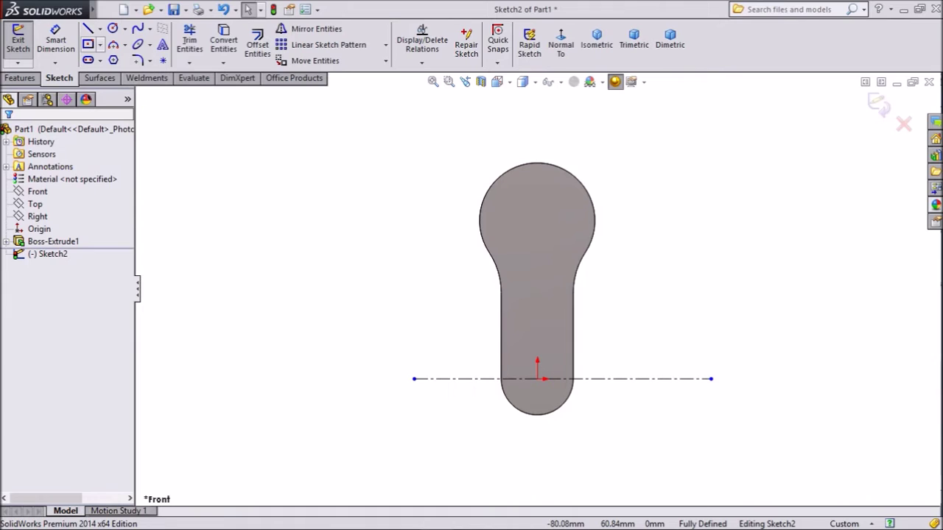
Sketch a vertical centerline from the origin straight down, extending well below the rounded lower end of the body
{"action": "left_click", "coordinate": [99, 28]}
{"action": "left_click", "coordinate": [122, 58]}
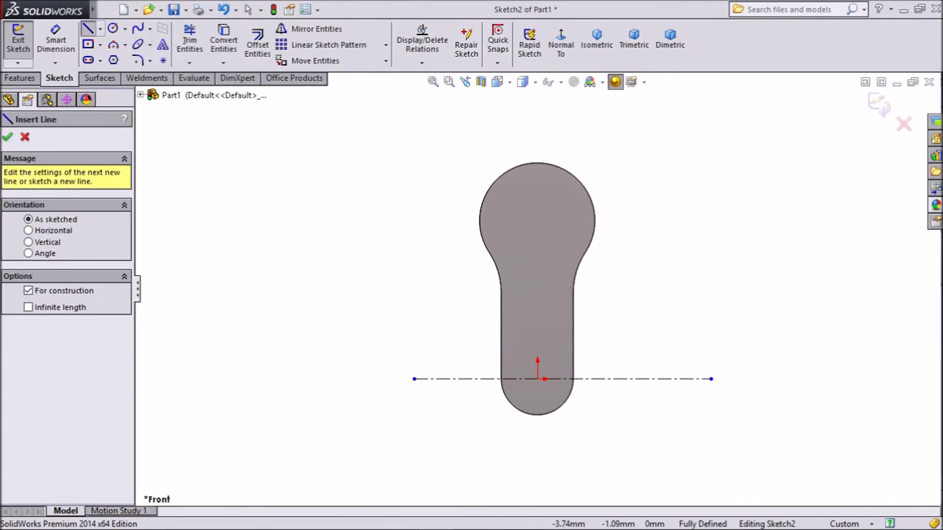
{"action": "scroll", "coordinate": [531, 395], "scroll_direction": "up", "scroll_amount": 2}
{"action": "scroll", "coordinate": [530, 401], "scroll_direction": "down", "scroll_amount": 2}
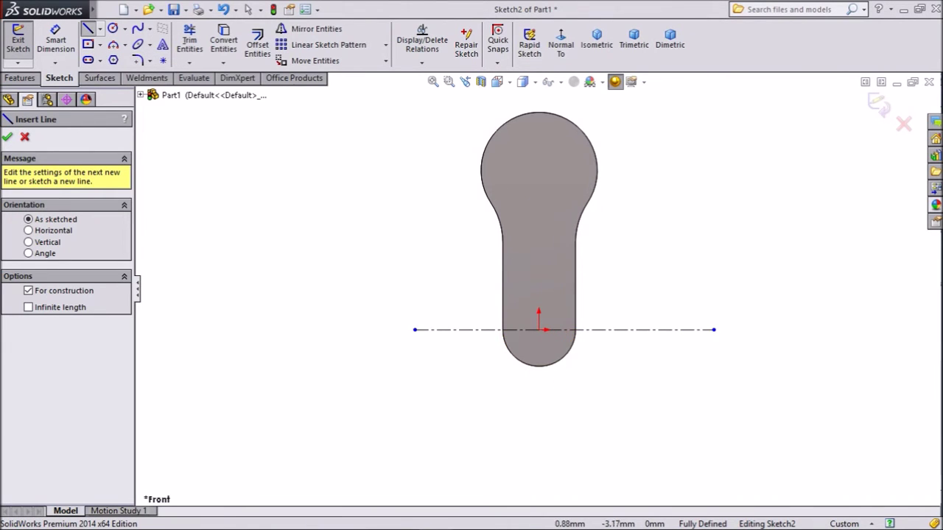
{"action": "left_click", "coordinate": [560, 348]}
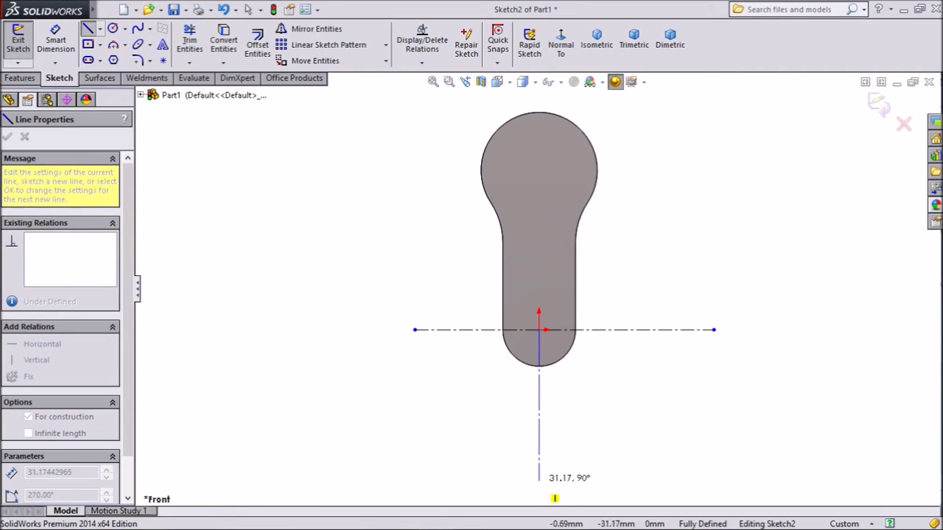
{"action": "scroll", "coordinate": [520, 439], "scroll_direction": "up", "scroll_amount": 5}
{"action": "left_click", "coordinate": [538, 458]}
{"action": "right_click", "coordinate": [571, 425]}
{"action": "left_click", "coordinate": [608, 117]}
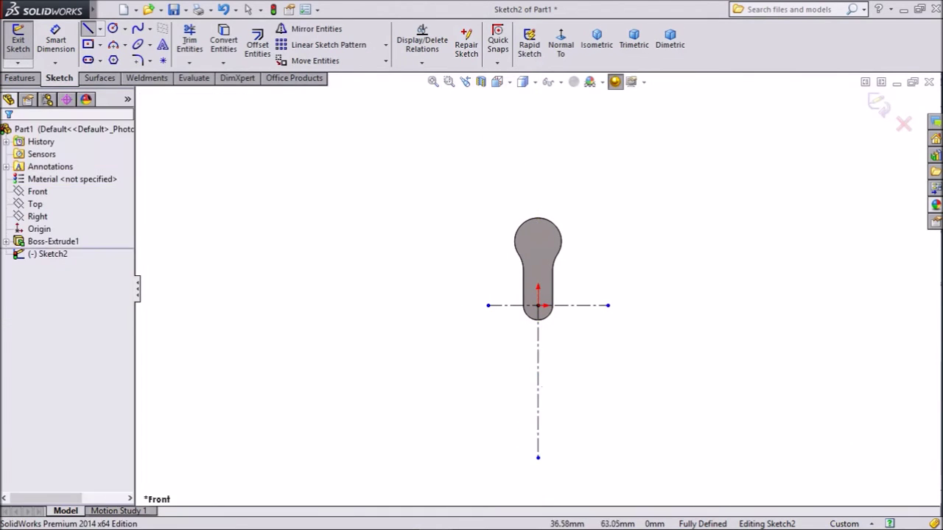
Sketch a solid line about 25 mm long from the origin, slanting down and slightly right of the vertical centerline
{"action": "scroll", "coordinate": [550, 363], "scroll_direction": "down", "scroll_amount": 3}
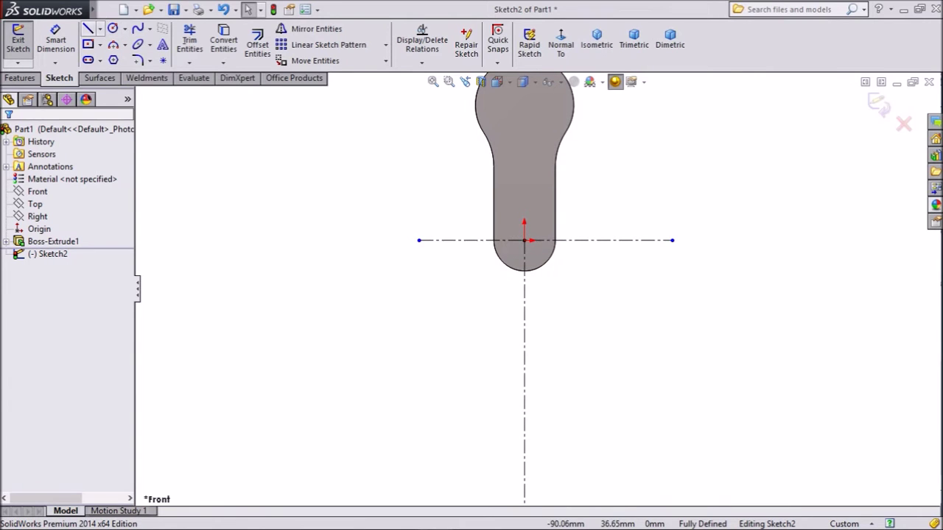
{"action": "left_click", "coordinate": [89, 28]}
{"action": "scroll", "coordinate": [492, 285], "scroll_direction": "down", "scroll_amount": 1}
{"action": "scroll", "coordinate": [508, 206], "scroll_direction": "up", "scroll_amount": 1}
{"action": "scroll", "coordinate": [549, 319], "scroll_direction": "down", "scroll_amount": 1}
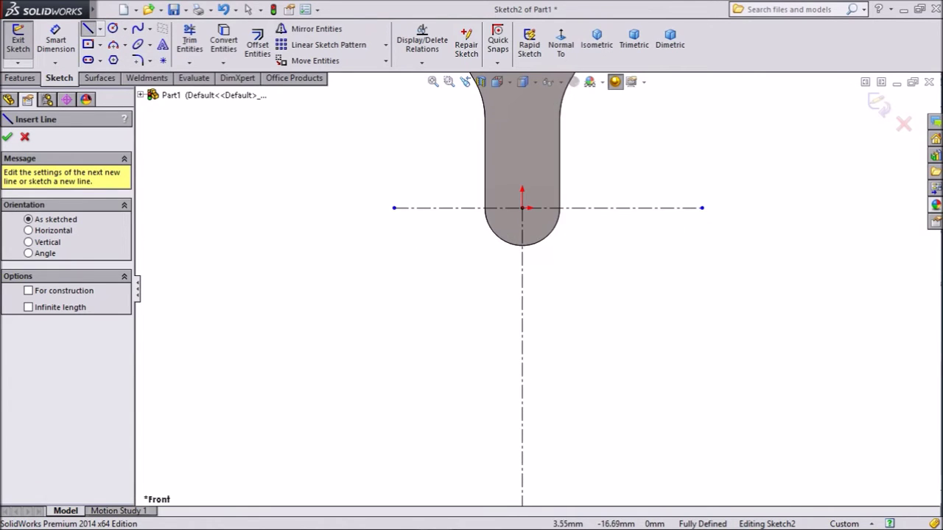
{"action": "scroll", "coordinate": [543, 291], "scroll_direction": "up", "scroll_amount": 2}
{"action": "scroll", "coordinate": [587, 356], "scroll_direction": "down", "scroll_amount": 2}
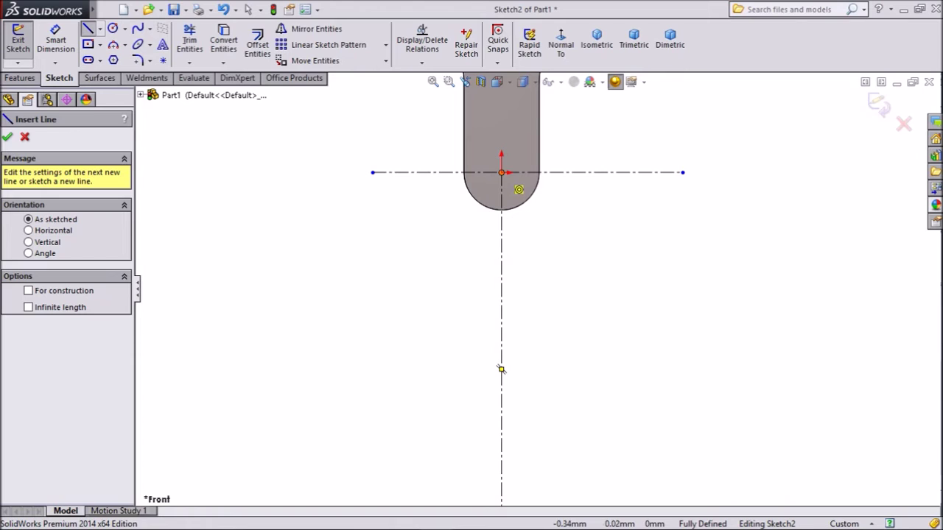
{"action": "left_click", "coordinate": [502, 173]}
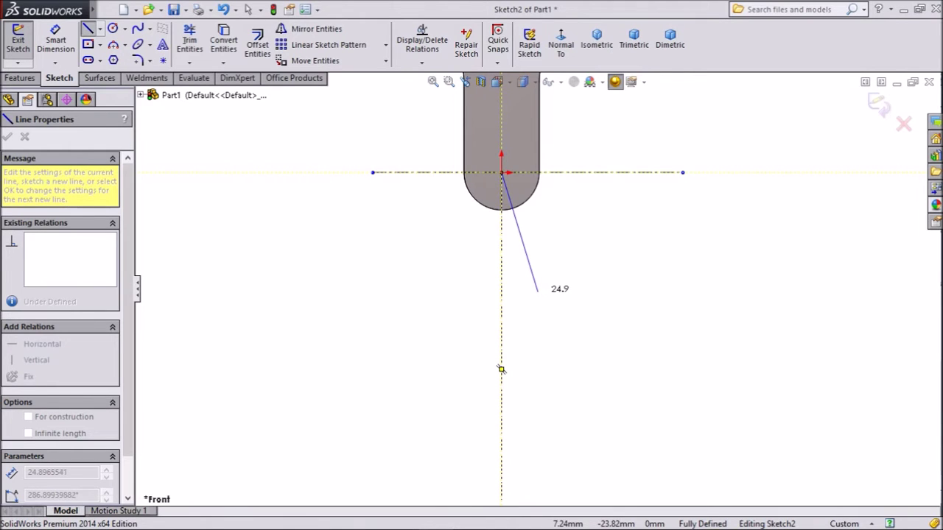
{"action": "left_click", "coordinate": [539, 291]}
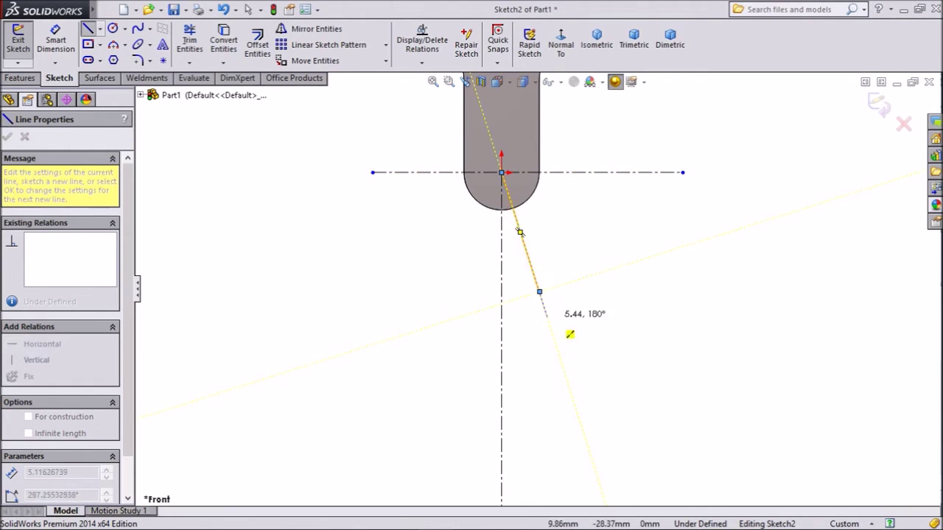
Continue the slanted line with two tangent arcs curving in opposite directions, with radii of about 65 mm and 59 mm
{"action": "scroll", "coordinate": [549, 313], "scroll_direction": "down", "scroll_amount": 3}
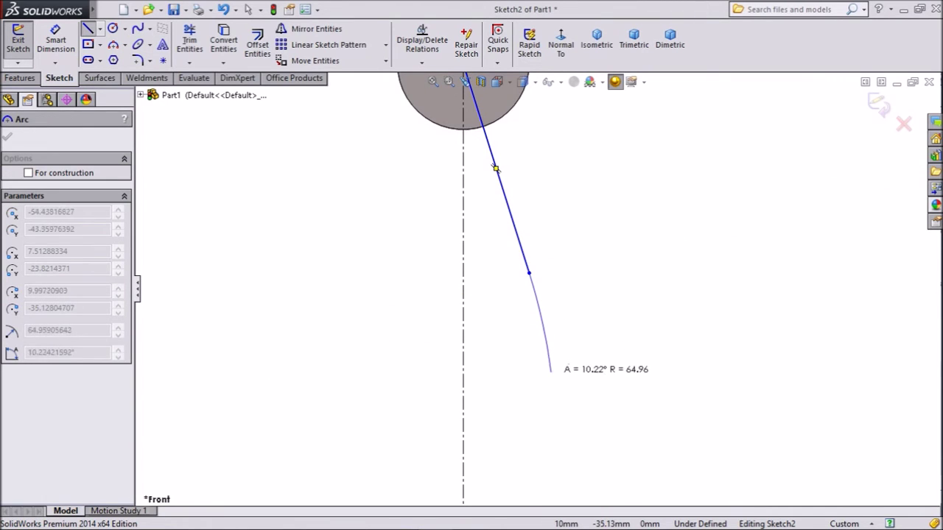
{"action": "scroll", "coordinate": [538, 289], "scroll_direction": "up", "scroll_amount": 3}
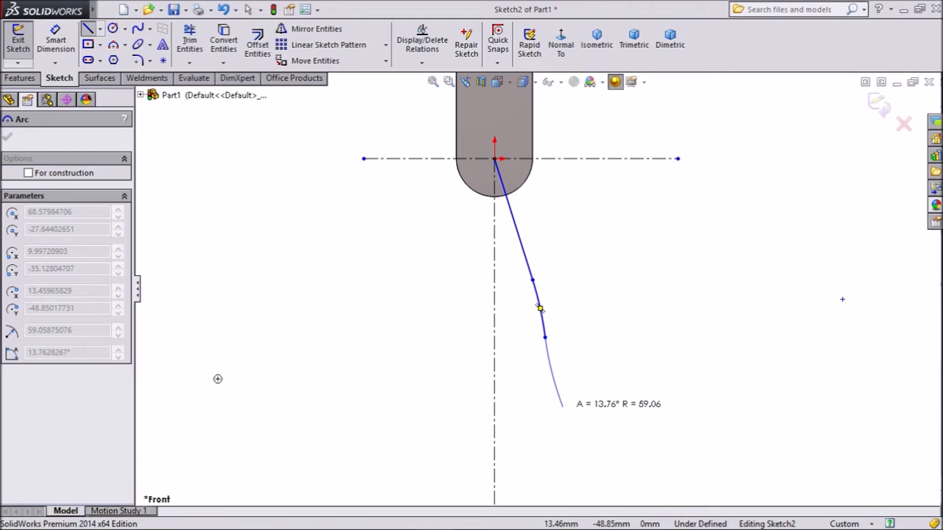
{"action": "left_click", "coordinate": [563, 406]}
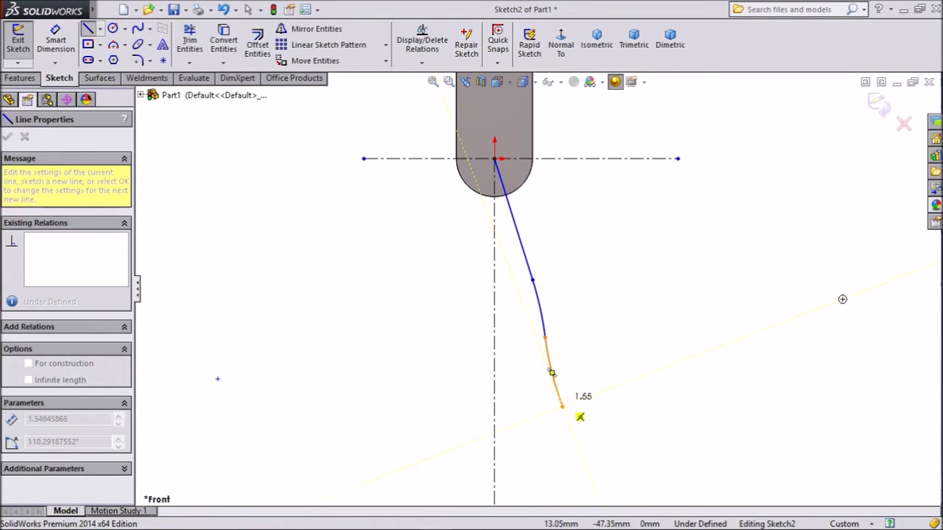
Extend the chain downward with a tangent arc of about 26 mm radius and a smaller arc curving the opposite way, and end the chain
{"action": "scroll", "coordinate": [561, 398], "scroll_direction": "up", "scroll_amount": 4}
{"action": "scroll", "coordinate": [564, 420], "scroll_direction": "down", "scroll_amount": 5}
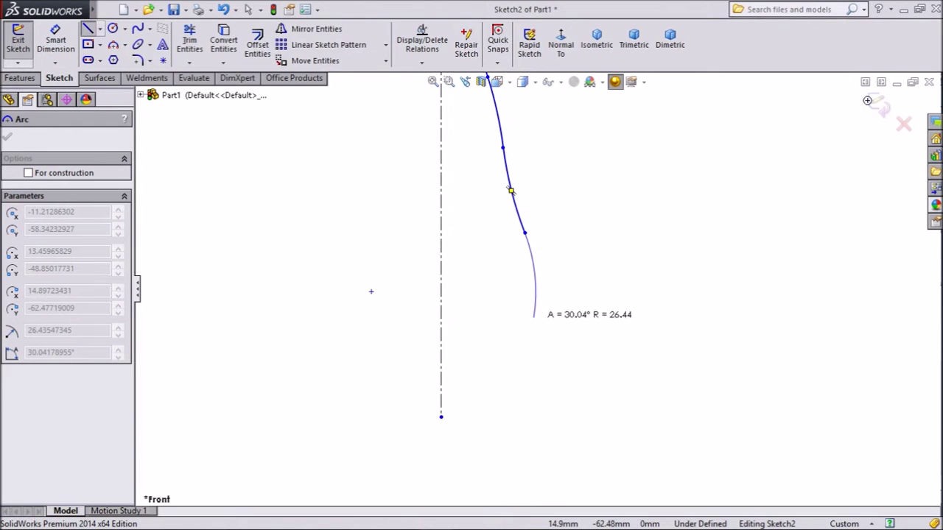
{"action": "left_click", "coordinate": [534, 317]}
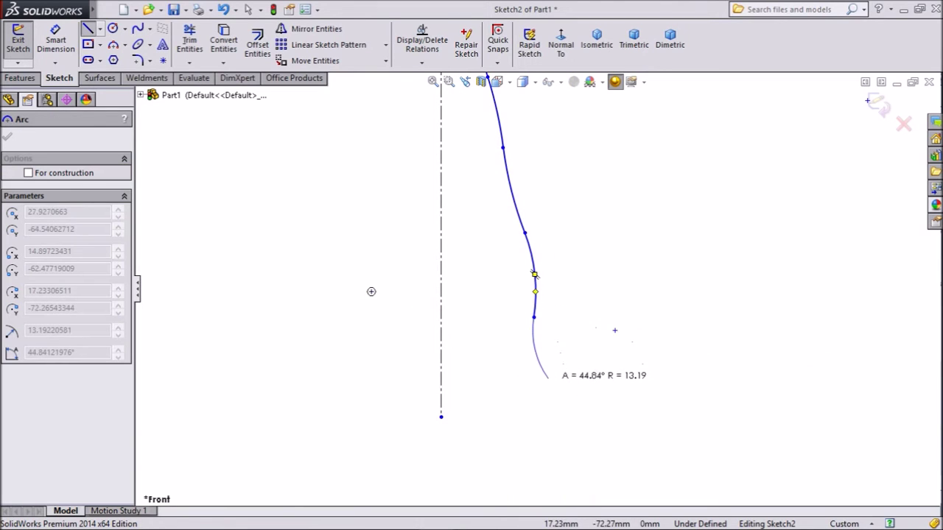
{"action": "left_click", "coordinate": [548, 382]}
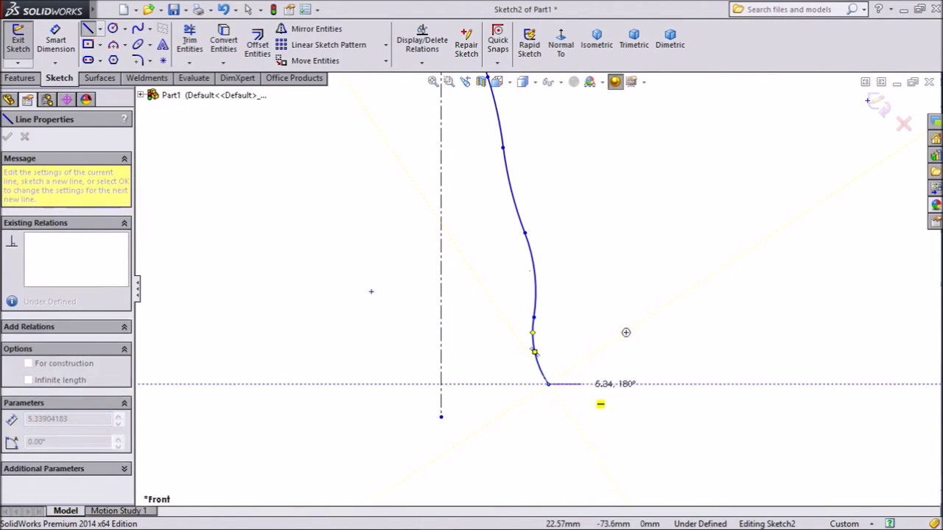
{"action": "right_click", "coordinate": [607, 273]}
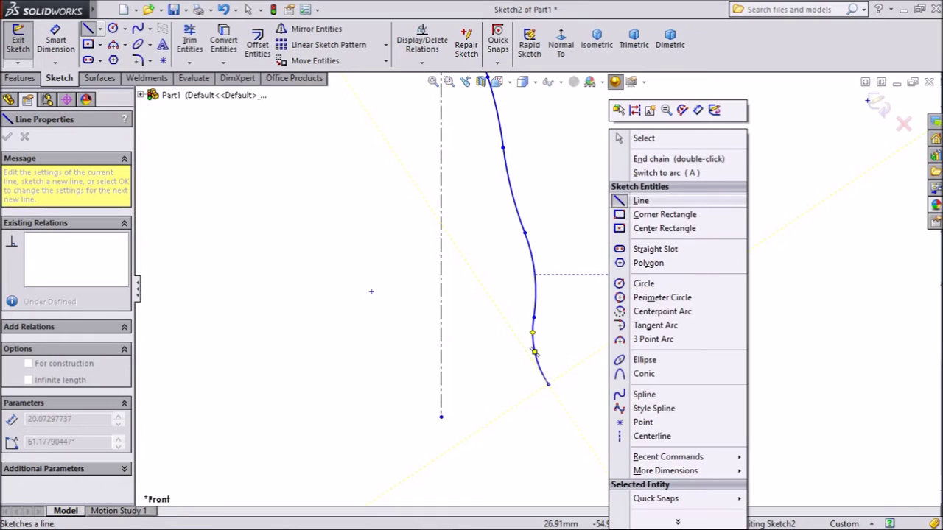
{"action": "left_click", "coordinate": [642, 139]}
{"action": "scroll", "coordinate": [606, 240], "scroll_direction": "up", "scroll_amount": 2}
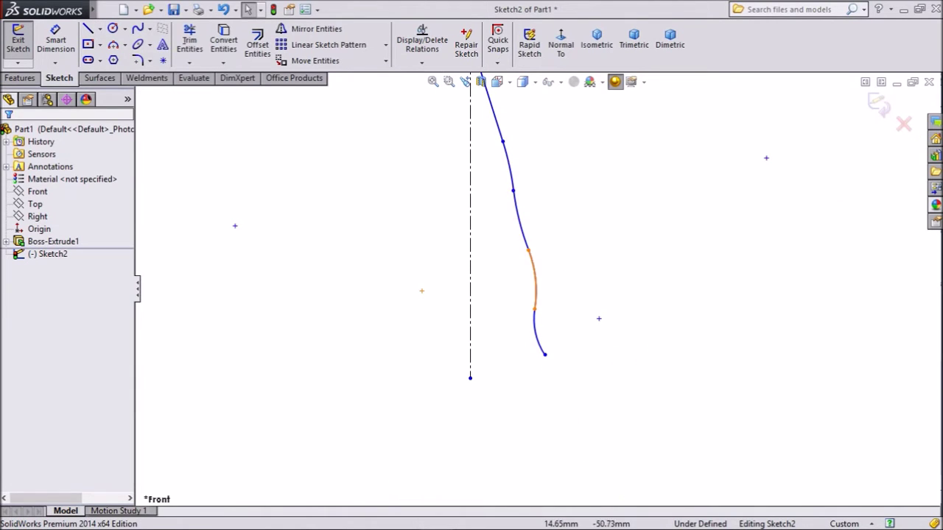
Dimension the angle between the slanted line and the vertical centerline as 15 degrees
{"action": "scroll", "coordinate": [538, 291], "scroll_direction": "down", "scroll_amount": 3}
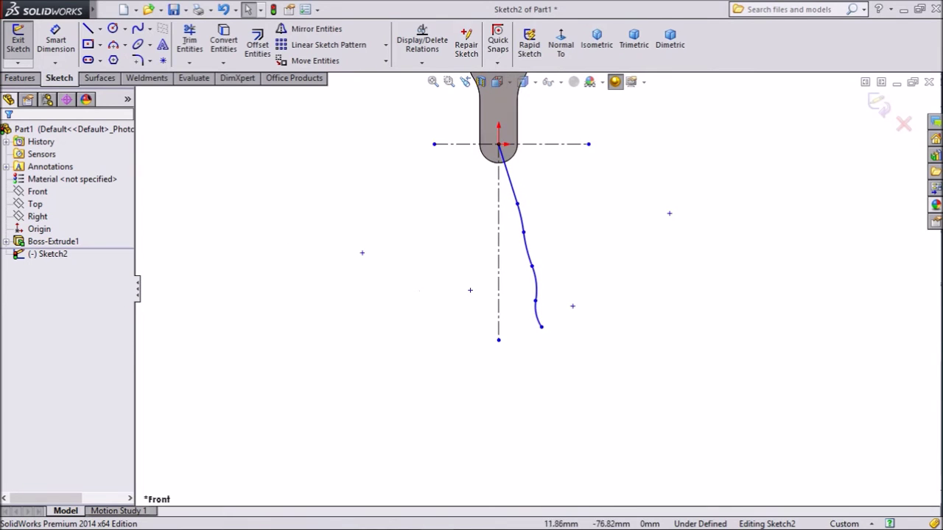
{"action": "scroll", "coordinate": [537, 170], "scroll_direction": "up", "scroll_amount": 3}
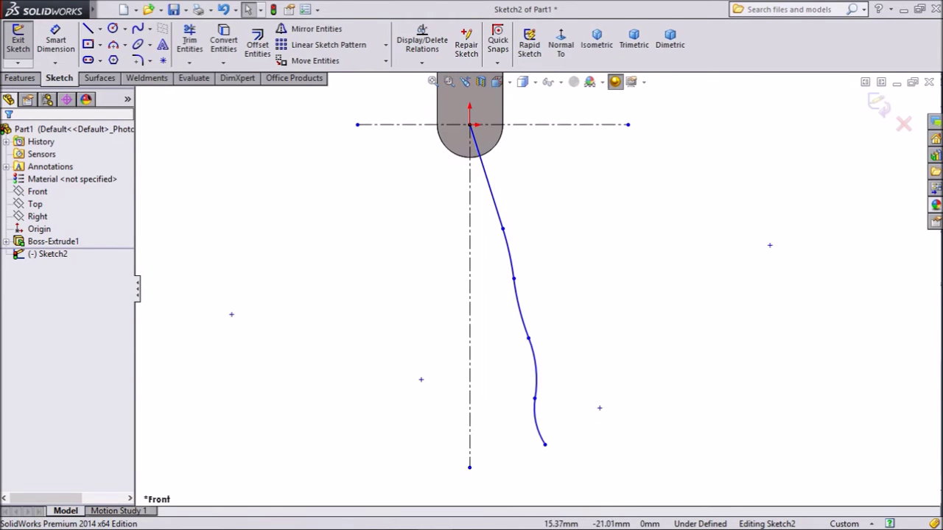
{"action": "left_click", "coordinate": [55, 42]}
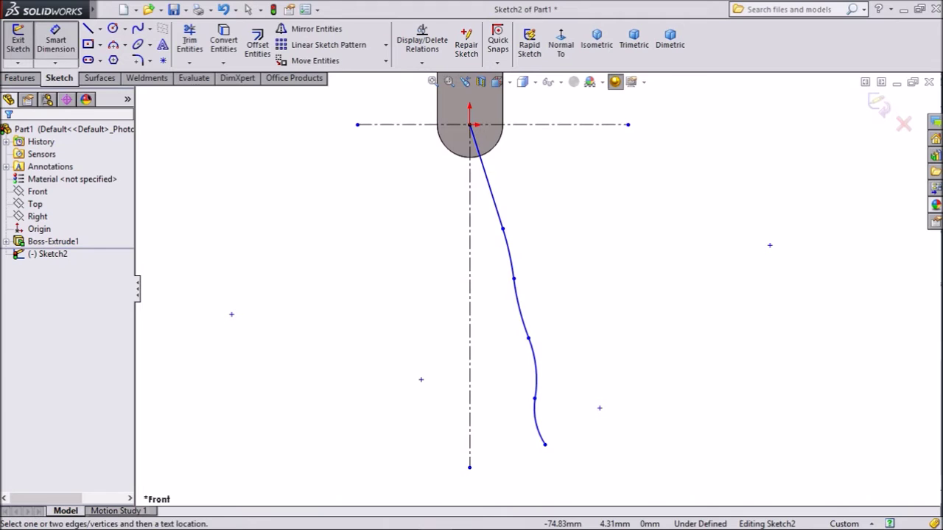
{"action": "left_click", "coordinate": [490, 185]}
{"action": "left_click", "coordinate": [470, 189]}
{"action": "left_click", "coordinate": [478, 184]}
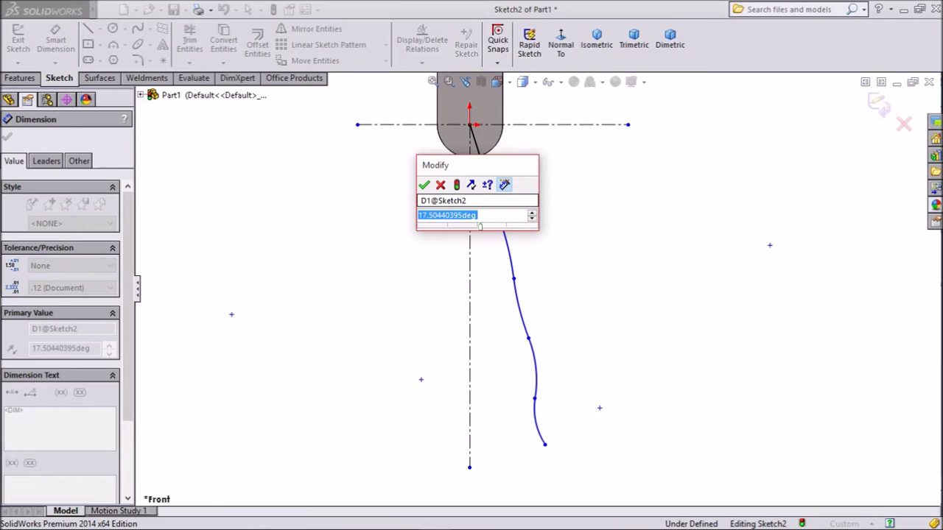
{"action": "left_click", "coordinate": [604, 244]}
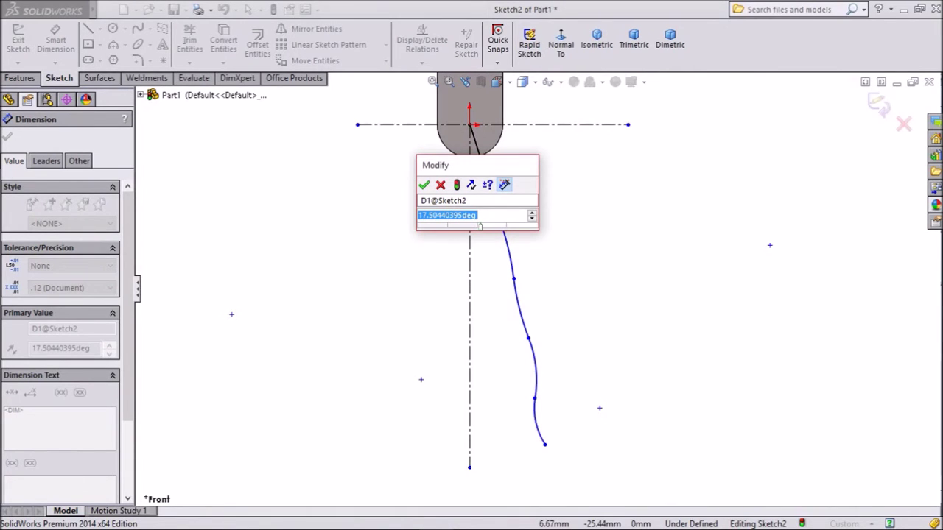
{"action": "type", "text": "15"}
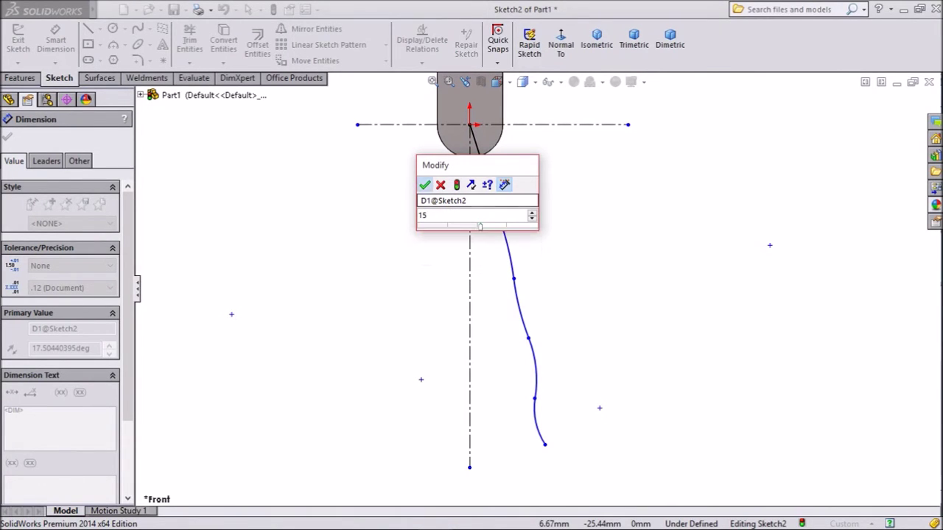
{"action": "key", "text": "Return"}
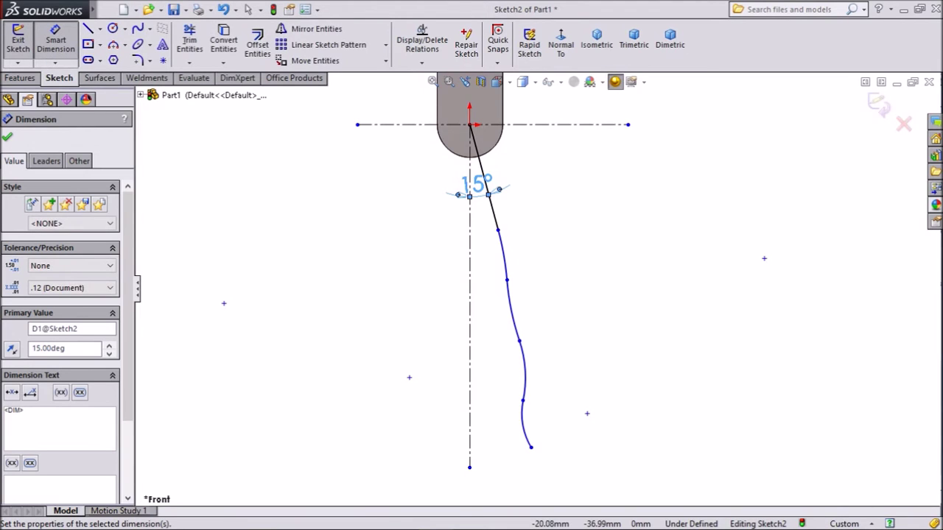
Dimension the vertical distance from the first arc's center point to the horizontal centerline as 85 mm
{"action": "scroll", "coordinate": [541, 288], "scroll_direction": "up", "scroll_amount": 1}
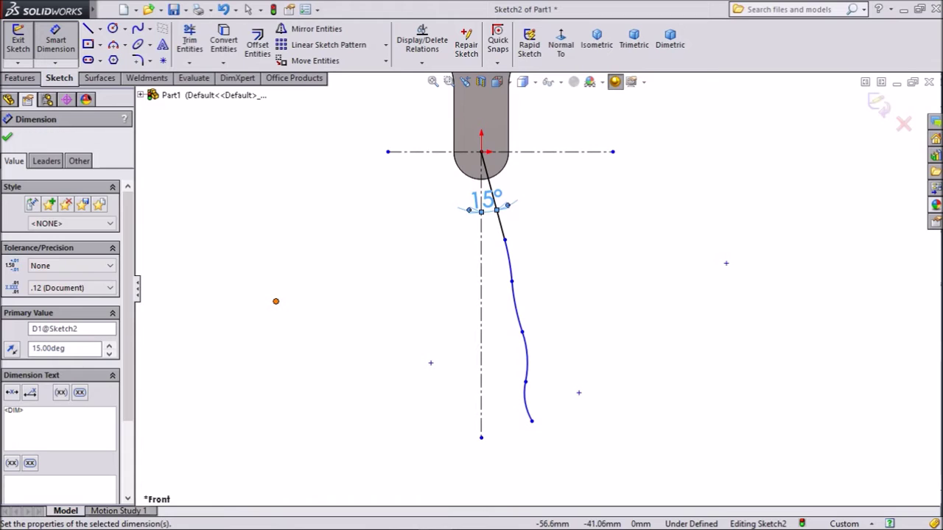
{"action": "left_click", "coordinate": [276, 302]}
{"action": "left_click", "coordinate": [398, 151]}
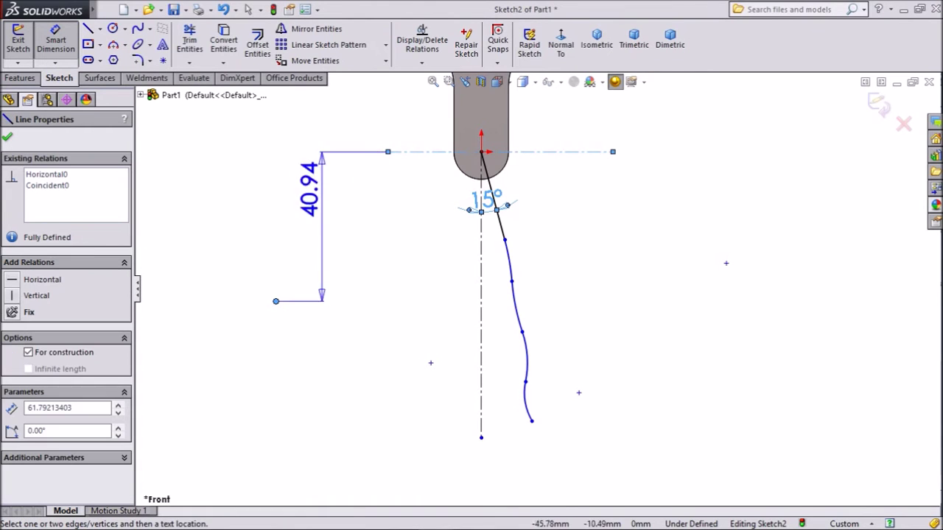
{"action": "left_click", "coordinate": [256, 190]}
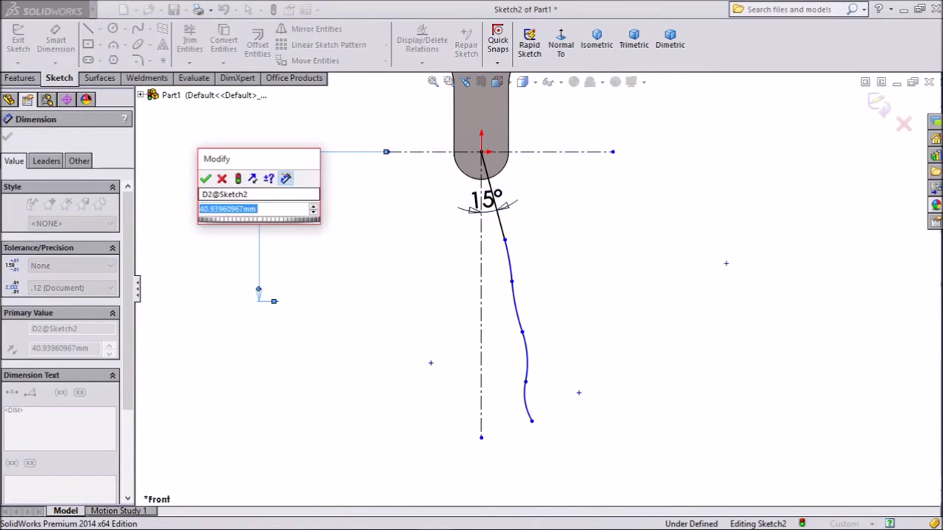
{"action": "type", "text": "85"}
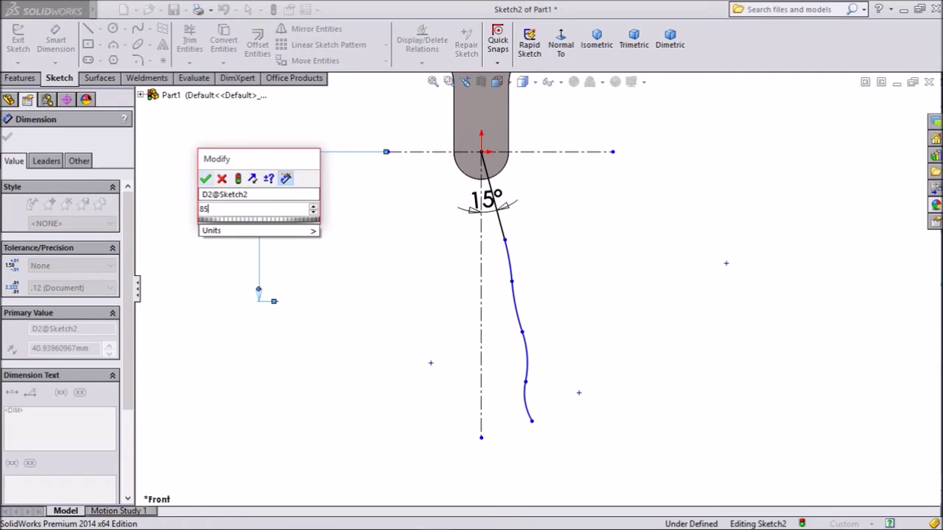
{"action": "key", "text": "Return"}
Dimension the radius of the first arc, directly below the slanted line, as 100 mm
{"action": "scroll", "coordinate": [247, 212], "scroll_direction": "up", "scroll_amount": 3}
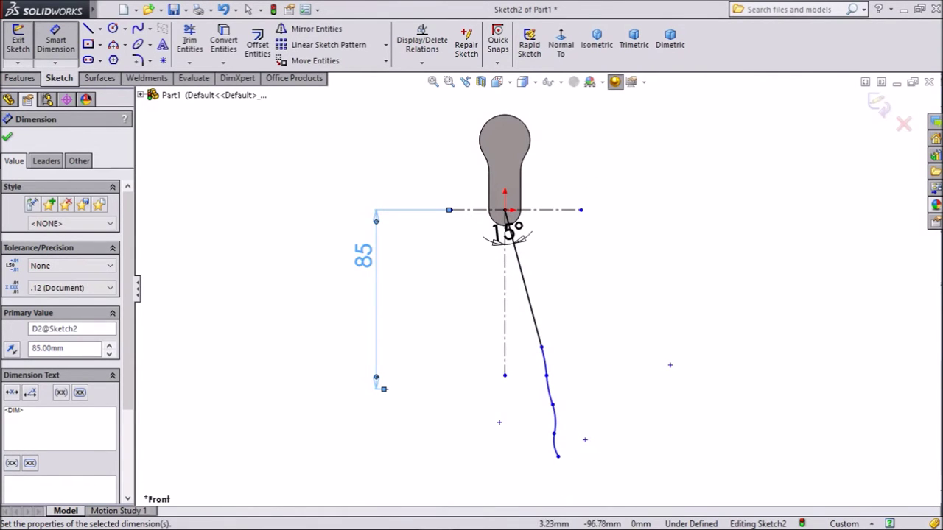
{"action": "scroll", "coordinate": [516, 387], "scroll_direction": "down", "scroll_amount": 2}
{"action": "left_click", "coordinate": [551, 337]}
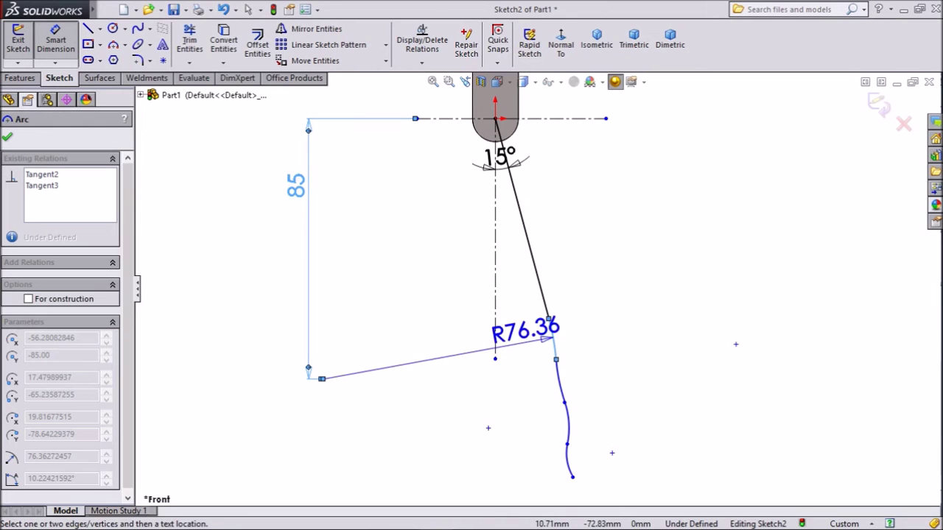
{"action": "left_click", "coordinate": [528, 333]}
{"action": "type", "text": "100"}
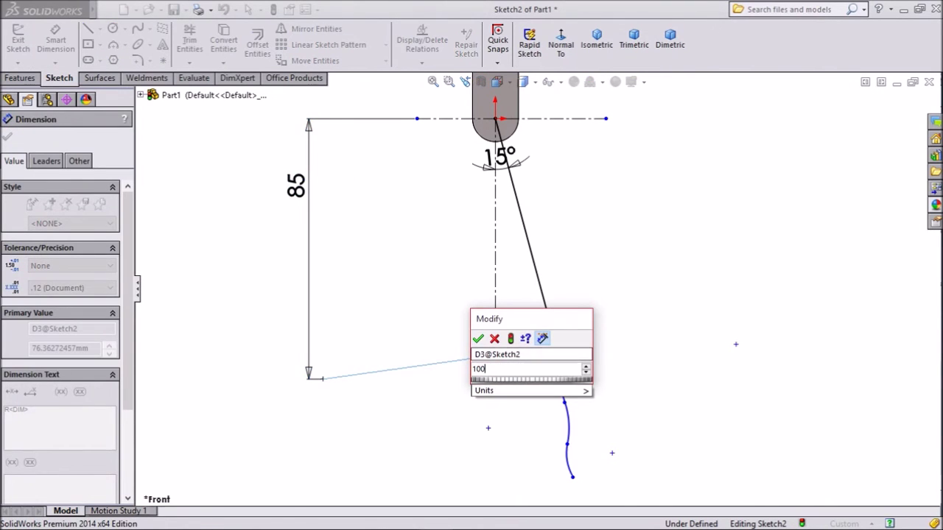
{"action": "key", "text": "Return"}
Dimension the vertical distance from the second arc's center point to the horizontal centerline as 95 mm
{"action": "scroll", "coordinate": [533, 291], "scroll_direction": "up", "scroll_amount": 1}
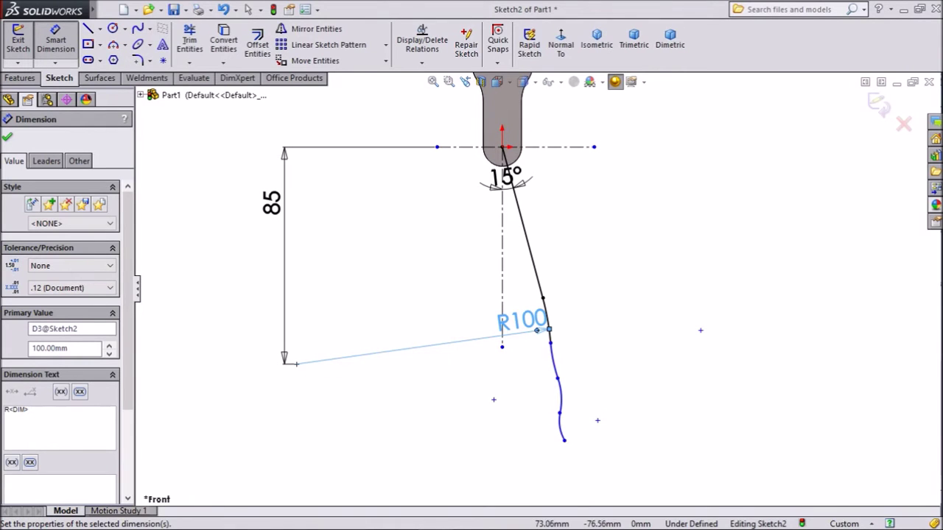
{"action": "left_click", "coordinate": [700, 330]}
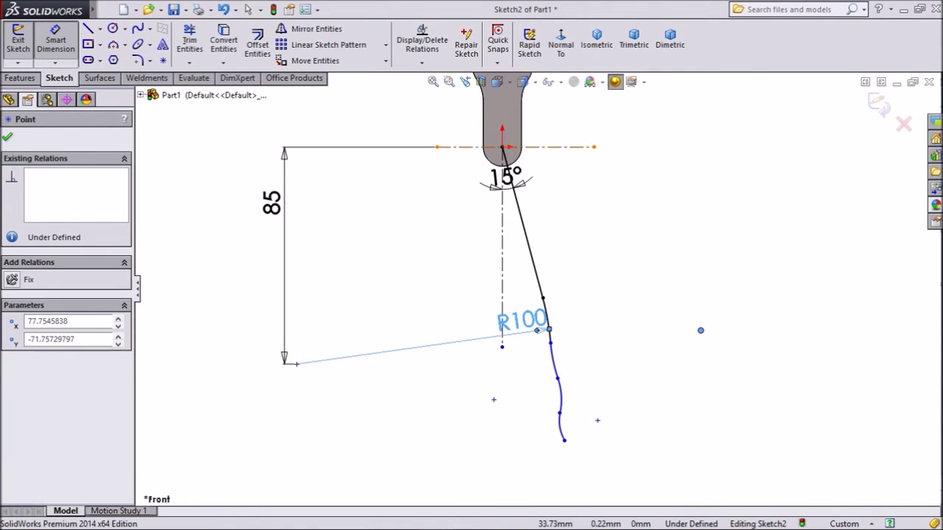
{"action": "left_click", "coordinate": [588, 147]}
{"action": "left_click", "coordinate": [712, 209]}
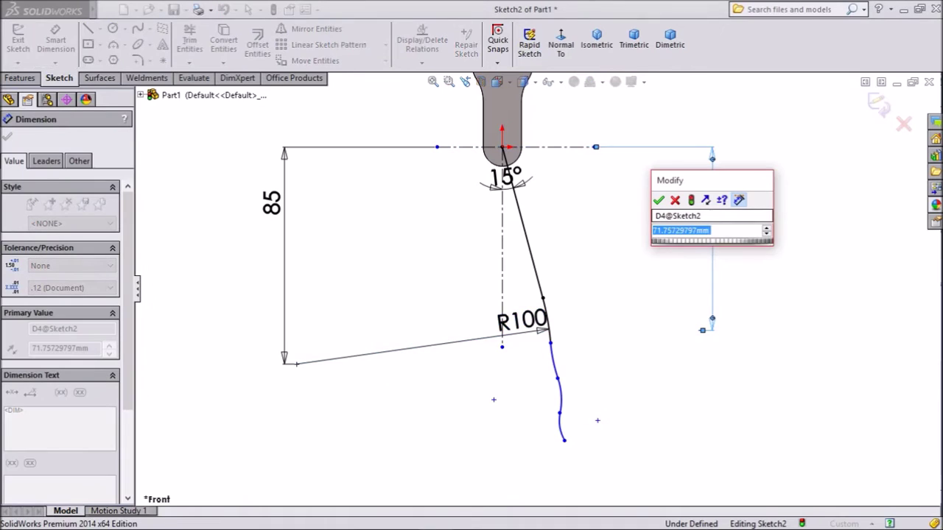
{"action": "type", "text": "95"}
{"action": "key", "text": "Return"}
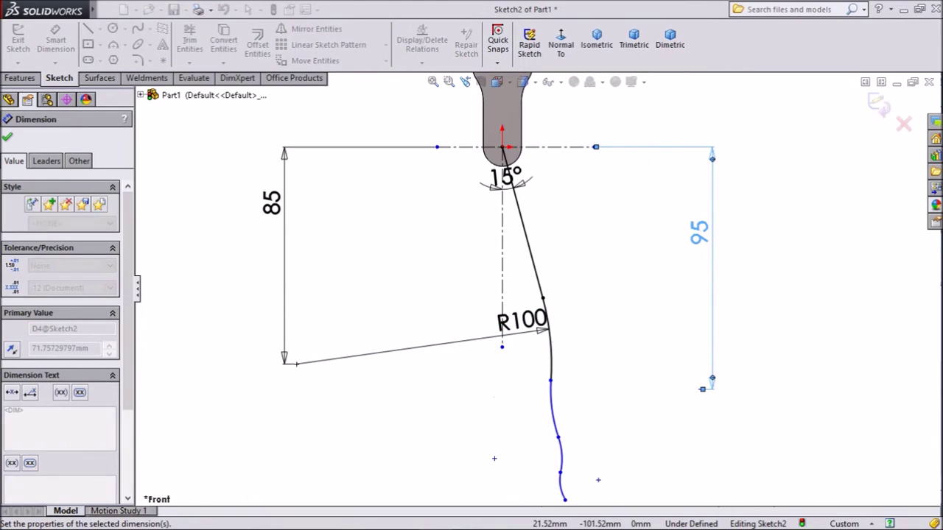
Dimension the radius of the second arc in the chain as 100 mm
{"action": "left_click", "coordinate": [554, 409]}
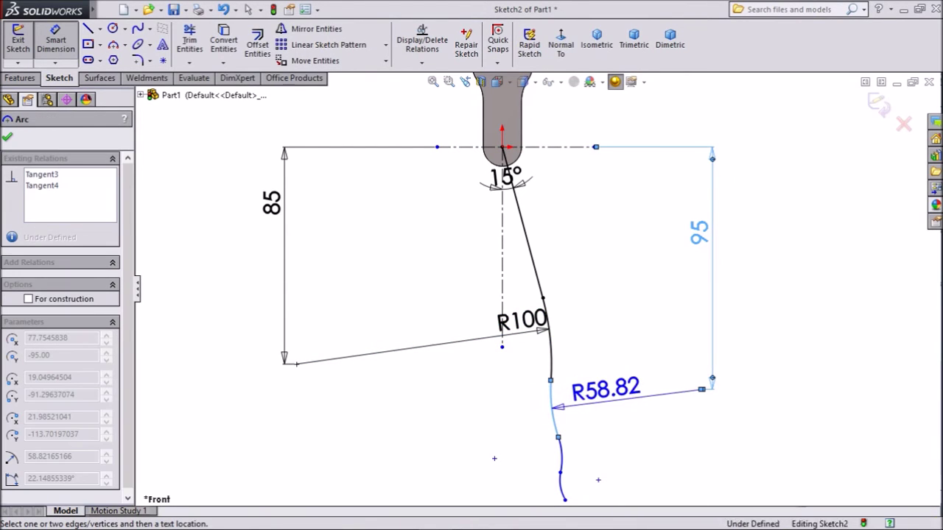
{"action": "left_click", "coordinate": [597, 390]}
{"action": "type", "text": "100"}
{"action": "key", "text": "Return"}
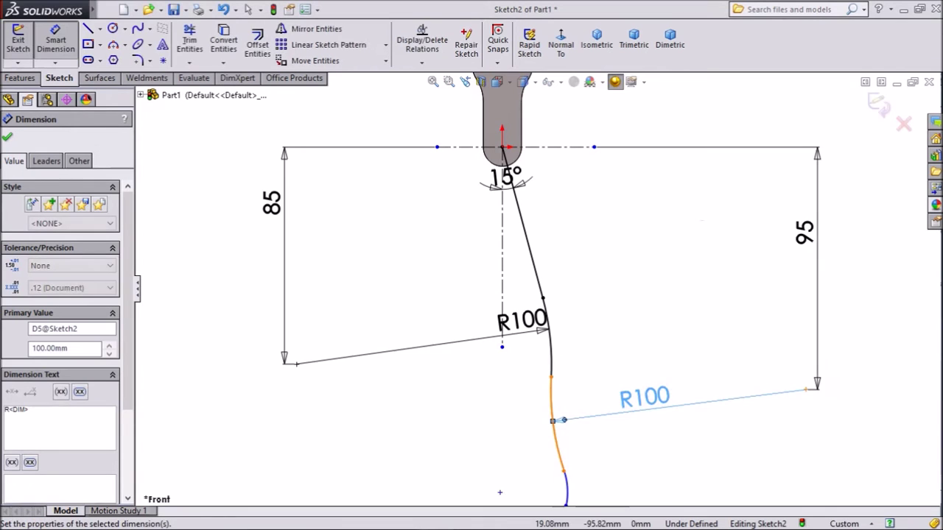
Dimension the vertical distance from the third arc's center point to the horizontal centerline as 150 mm
{"action": "scroll", "coordinate": [551, 390], "scroll_direction": "up", "scroll_amount": 3}
{"action": "scroll", "coordinate": [552, 426], "scroll_direction": "down", "scroll_amount": 3}
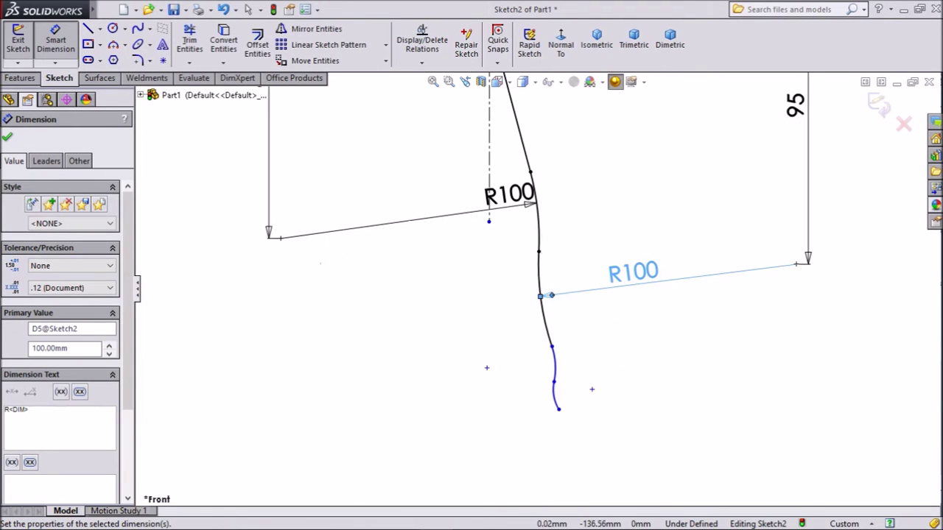
{"action": "left_click", "coordinate": [487, 367]}
{"action": "scroll", "coordinate": [486, 369], "scroll_direction": "up", "scroll_amount": 3}
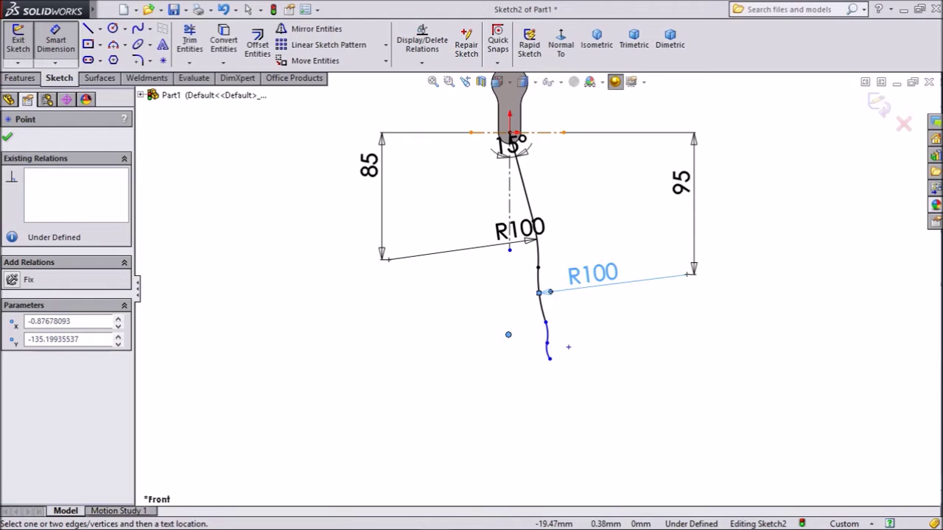
{"action": "left_click", "coordinate": [486, 132]}
{"action": "left_click", "coordinate": [313, 247]}
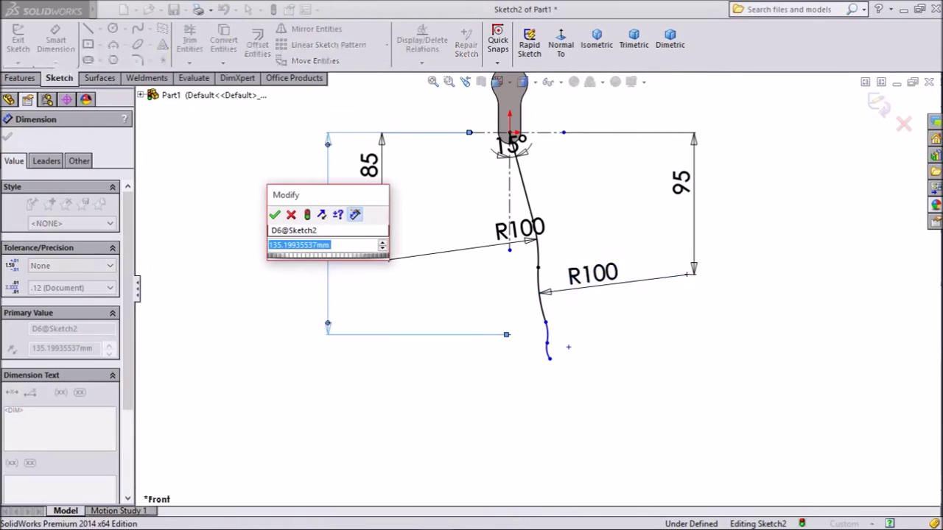
{"action": "type", "text": "150"}
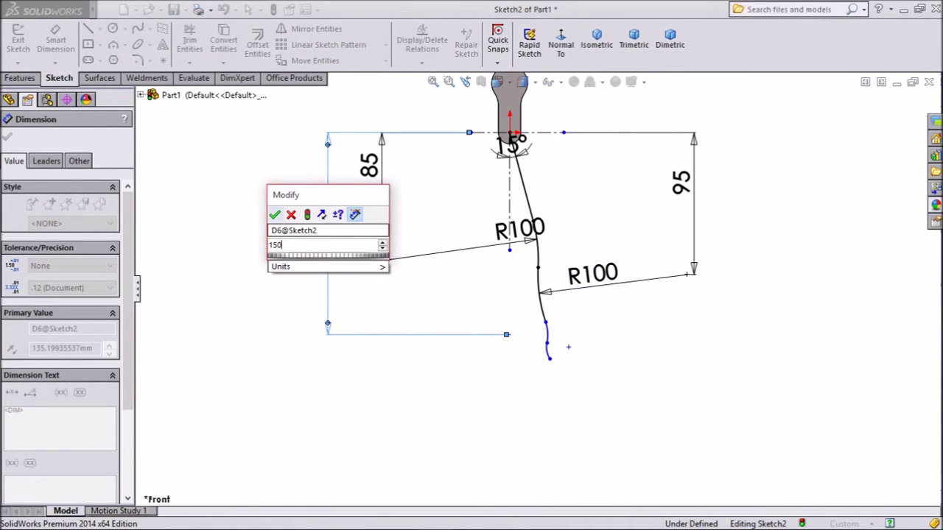
{"action": "key", "text": "Return"}
Dimension the radius of the third arc in the chain as 100 mm
{"action": "scroll", "coordinate": [589, 372], "scroll_direction": "down", "scroll_amount": 3}
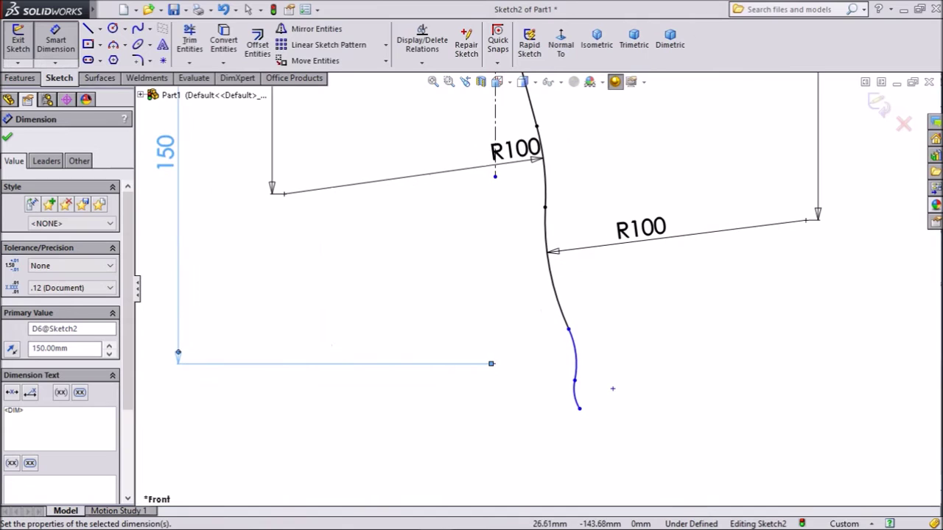
{"action": "left_click", "coordinate": [575, 349]}
{"action": "left_click", "coordinate": [528, 355]}
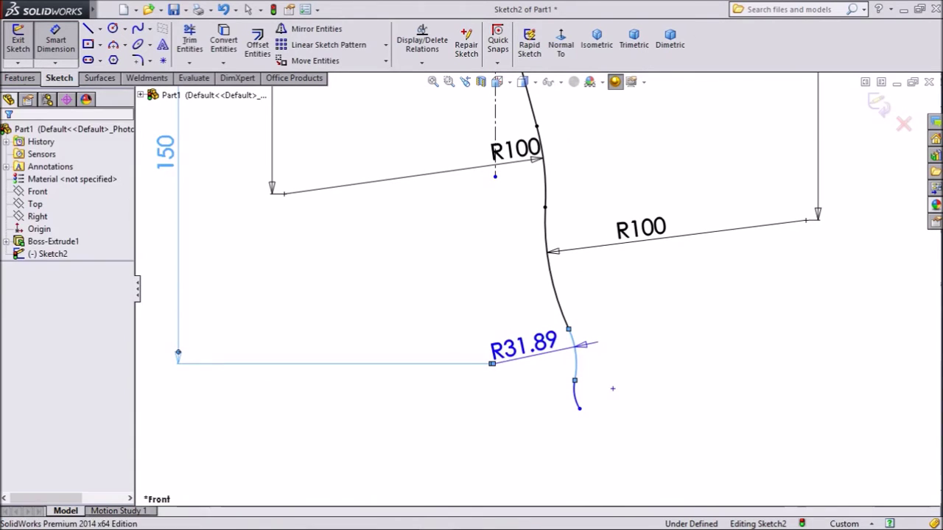
{"action": "type", "text": "100"}
{"action": "key", "text": "Return"}
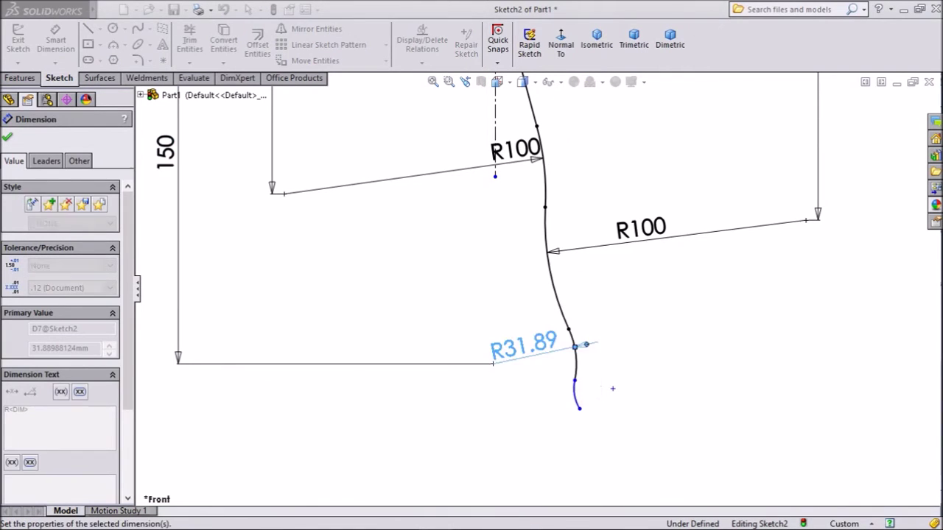
Dimension the vertical distance from the fourth arc's center point to the horizontal centerline as 160 mm
{"action": "scroll", "coordinate": [598, 424], "scroll_direction": "up", "scroll_amount": 3}
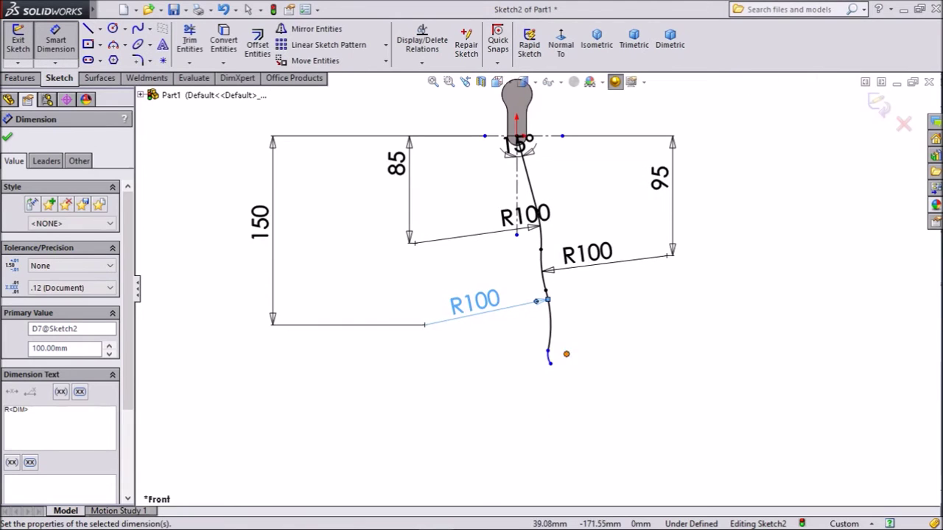
{"action": "scroll", "coordinate": [567, 353], "scroll_direction": "down", "scroll_amount": 3}
{"action": "left_click", "coordinate": [561, 343]}
{"action": "scroll", "coordinate": [562, 342], "scroll_direction": "up", "scroll_amount": 2}
{"action": "left_click", "coordinate": [508, 100]}
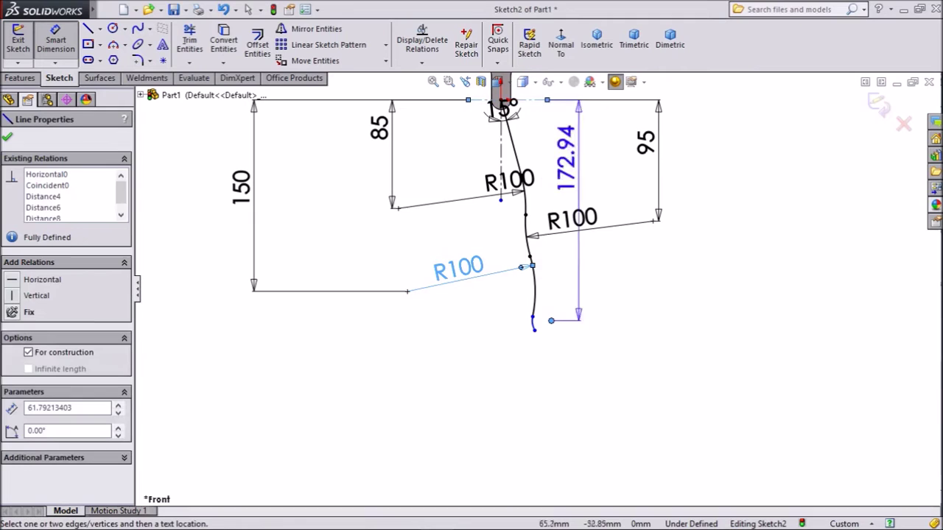
{"action": "scroll", "coordinate": [678, 199], "scroll_direction": "down", "scroll_amount": 3}
{"action": "left_click", "coordinate": [681, 221]}
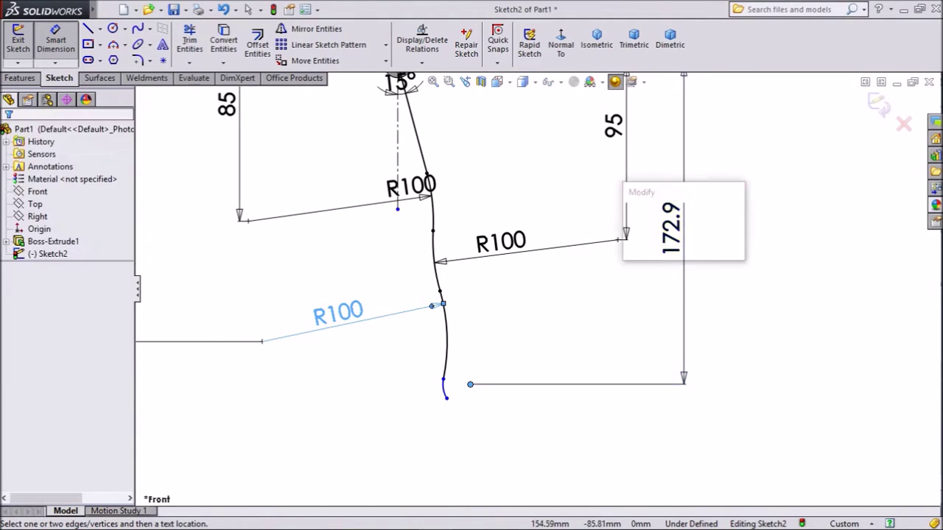
{"action": "type", "text": "160"}
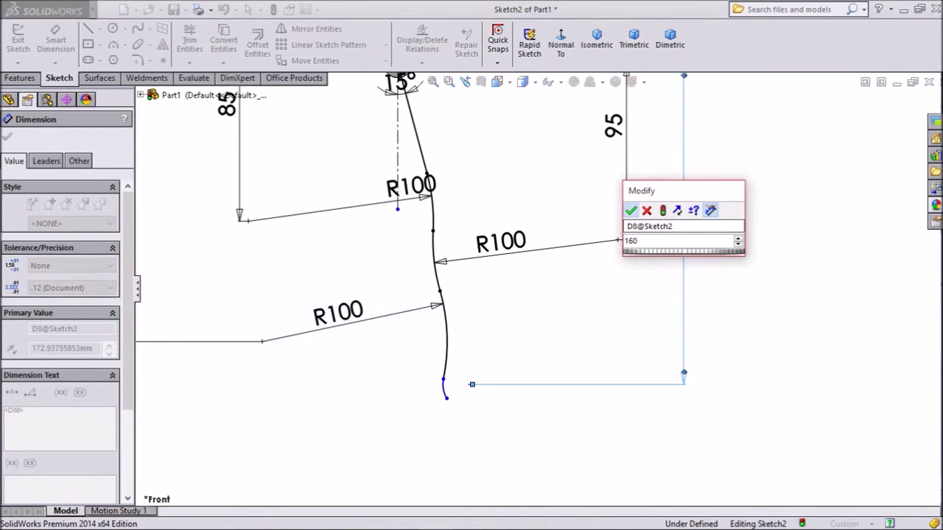
{"action": "key", "text": "Return"}
Dimension the radius of the fourth, lowest arc as 100 mm
{"action": "scroll", "coordinate": [415, 436], "scroll_direction": "down", "scroll_amount": 4}
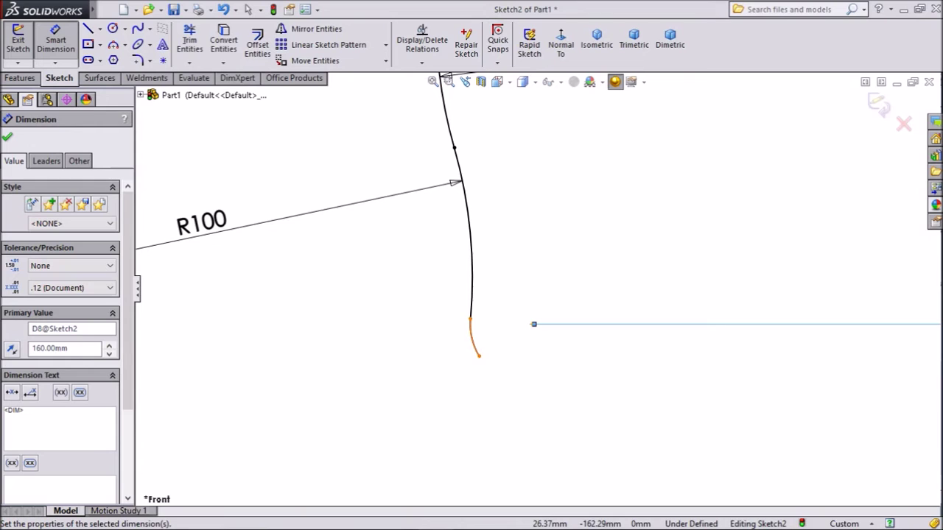
{"action": "left_click", "coordinate": [475, 340]}
{"action": "left_click", "coordinate": [490, 327]}
{"action": "type", "text": "100"}
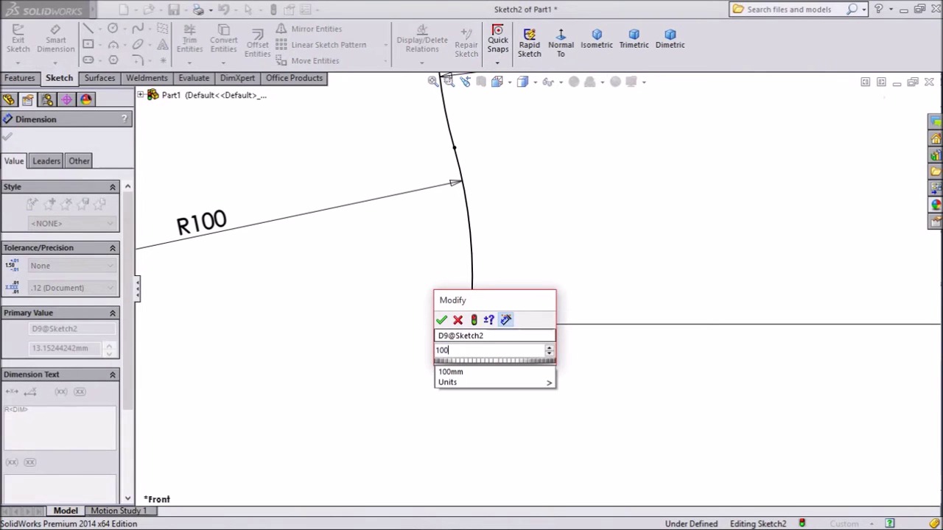
{"action": "key", "text": "Return"}
Dimension the vertical distance from the chain's lower endpoint to the horizontal centerline as 180 mm and leave the dimension tool
{"action": "scroll", "coordinate": [497, 372], "scroll_direction": "up", "scroll_amount": 5}
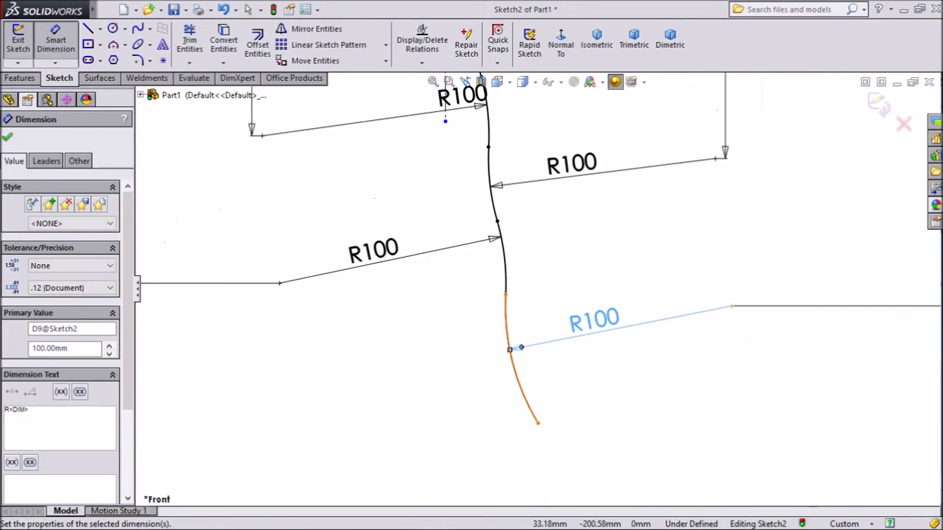
{"action": "left_click", "coordinate": [518, 331]}
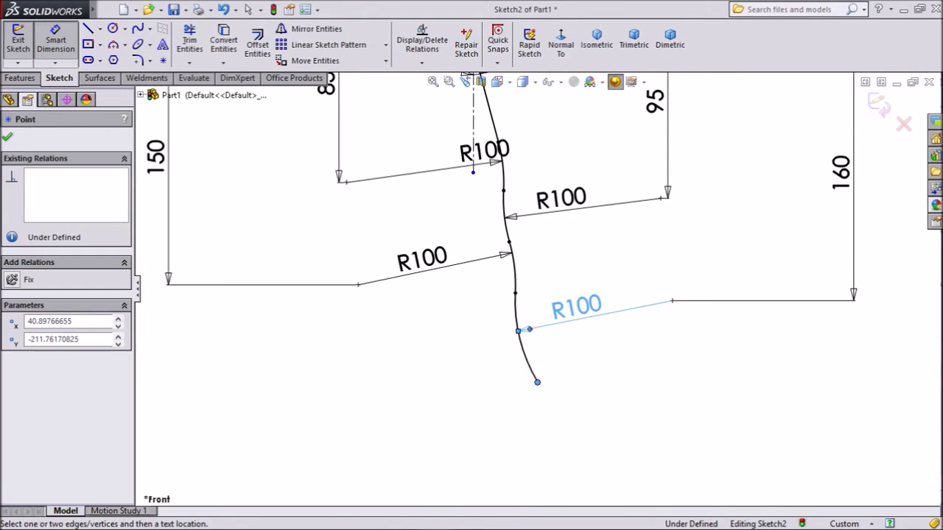
{"action": "scroll", "coordinate": [536, 288], "scroll_direction": "up", "scroll_amount": 3}
{"action": "left_click", "coordinate": [512, 150]}
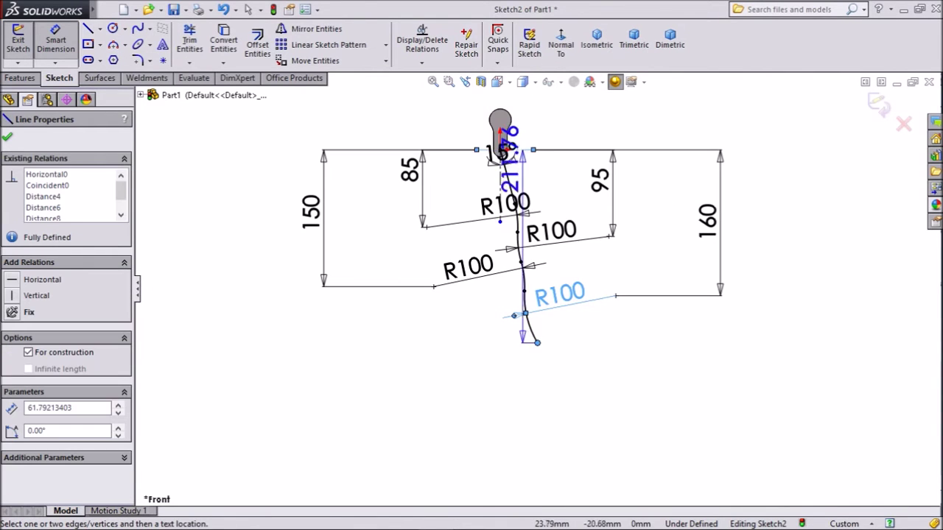
{"action": "scroll", "coordinate": [530, 161], "scroll_direction": "down", "scroll_amount": 3}
{"action": "scroll", "coordinate": [747, 262], "scroll_direction": "up", "scroll_amount": 3}
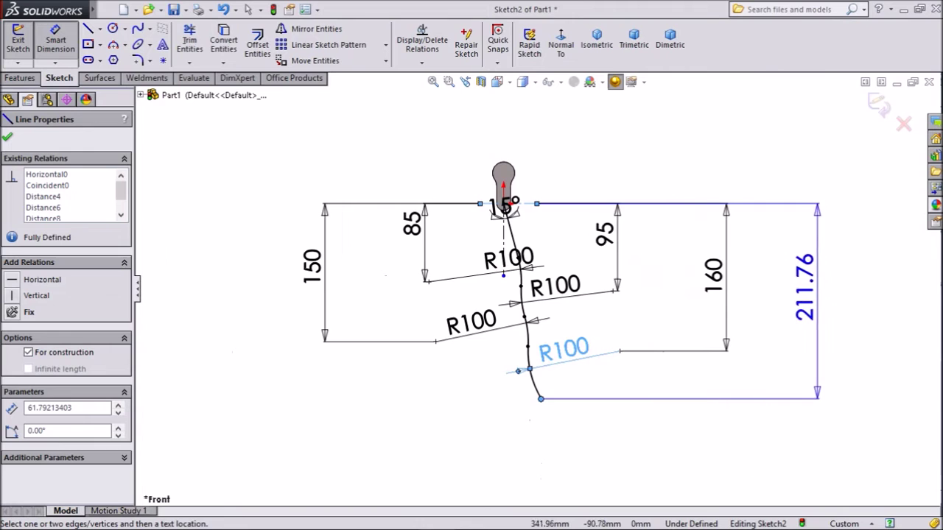
{"action": "scroll", "coordinate": [791, 286], "scroll_direction": "down", "scroll_amount": 3}
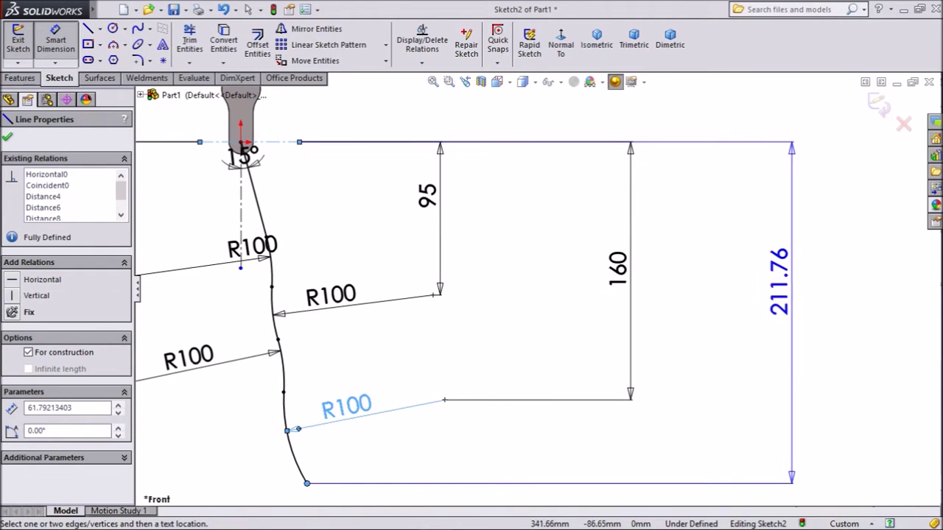
{"action": "left_click", "coordinate": [781, 306]}
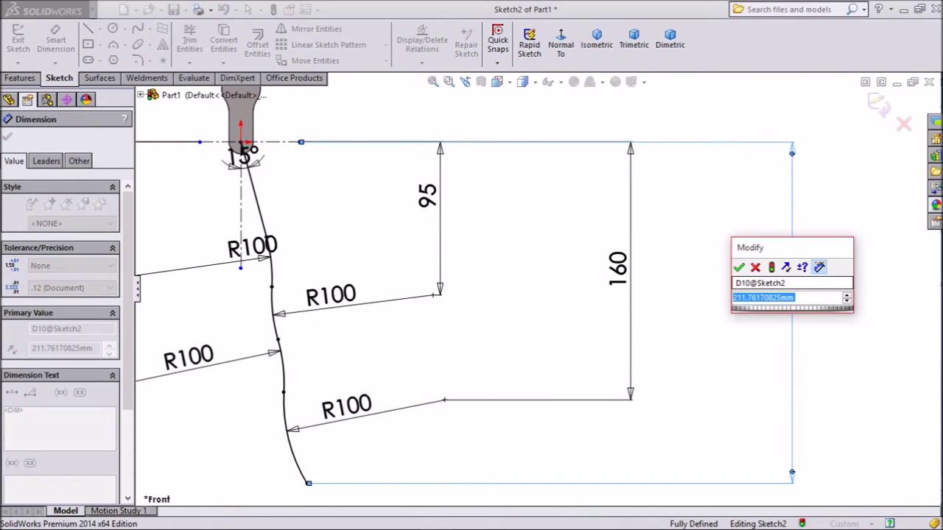
{"action": "type", "text": "180"}
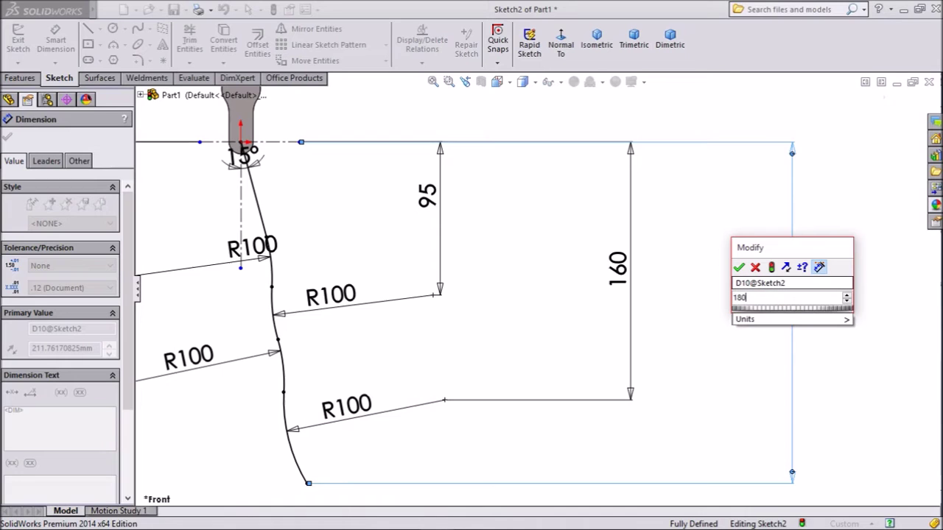
{"action": "key", "text": "Return"}
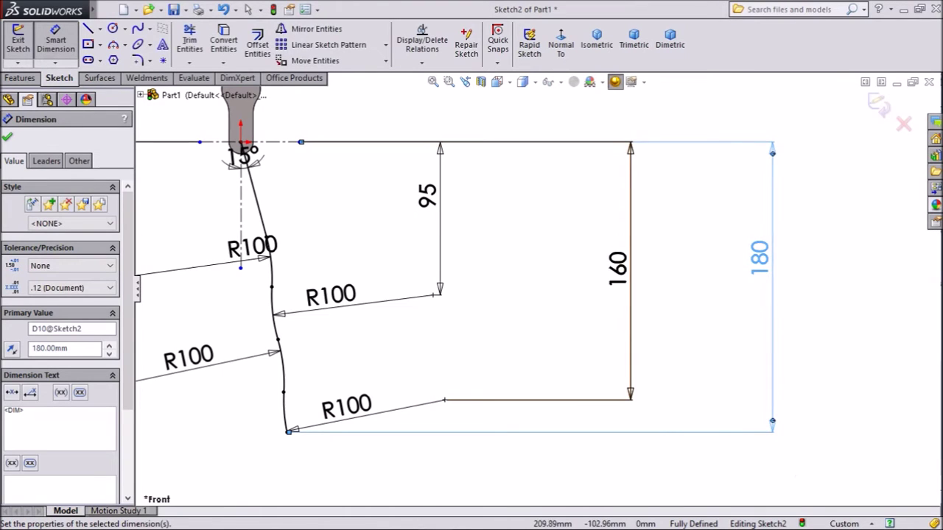
{"action": "key", "text": "f"}
{"action": "key", "text": "Escape"}
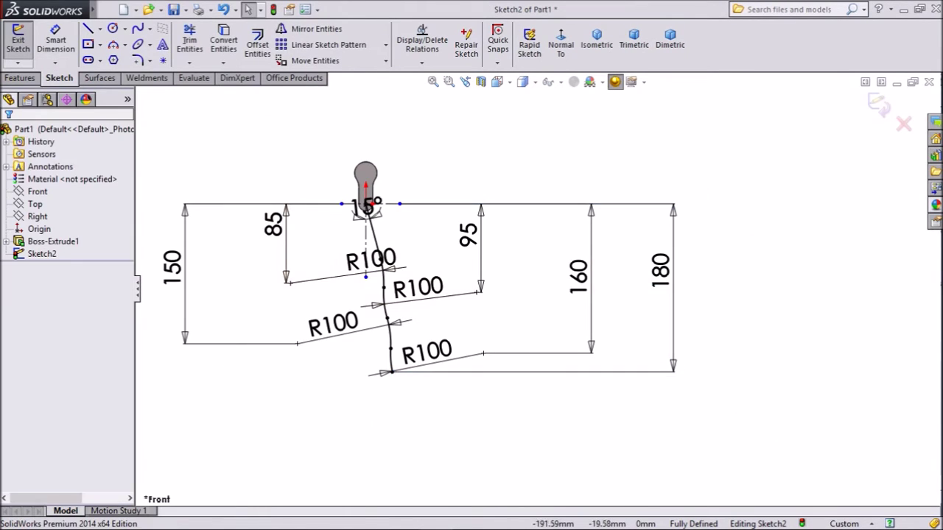
Extrude the line and arc chain blind by 10 mm as a thin feature with a 10 mm mid-plane wall thickness
{"action": "scroll", "coordinate": [352, 295], "scroll_direction": "down", "scroll_amount": 4}
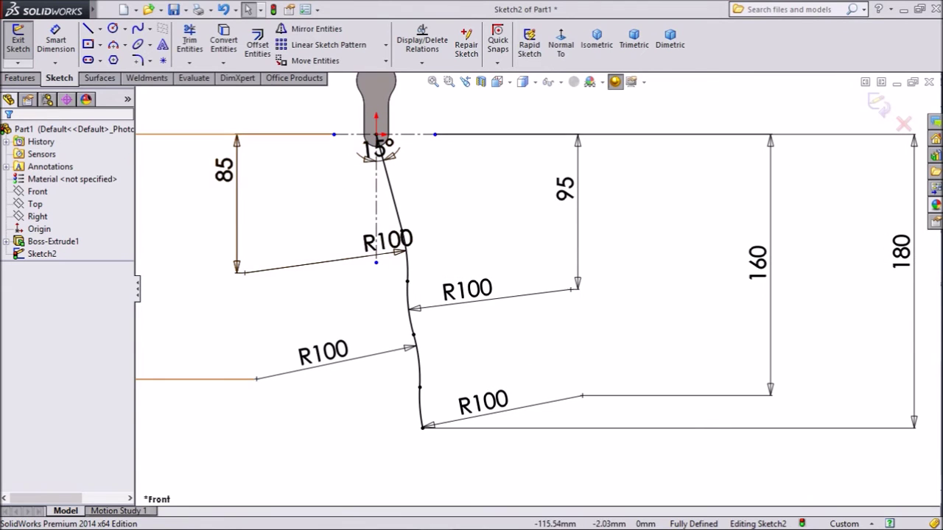
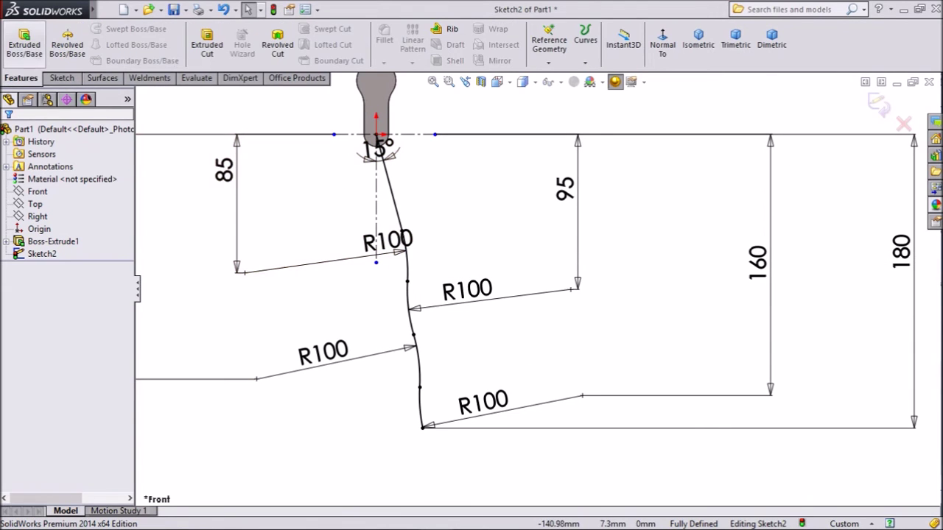
{"action": "left_click", "coordinate": [24, 44]}
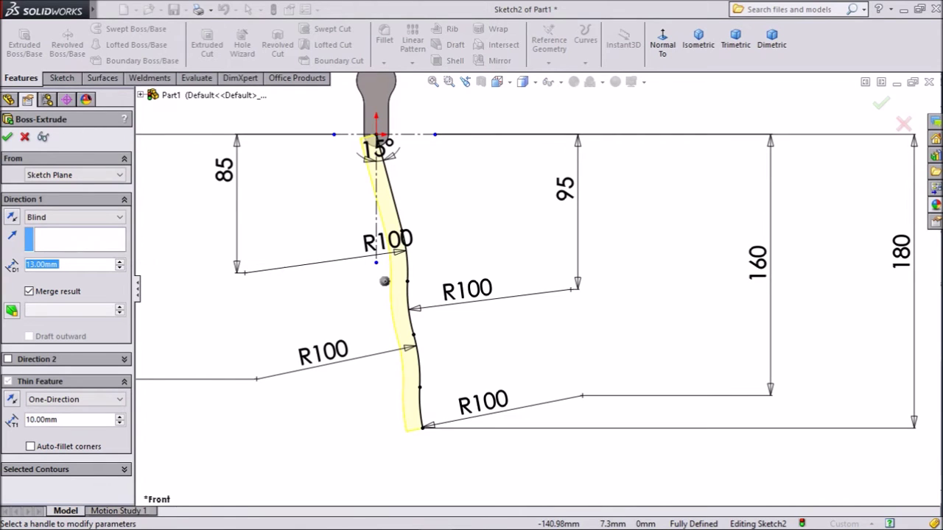
{"action": "type", "text": "10"}
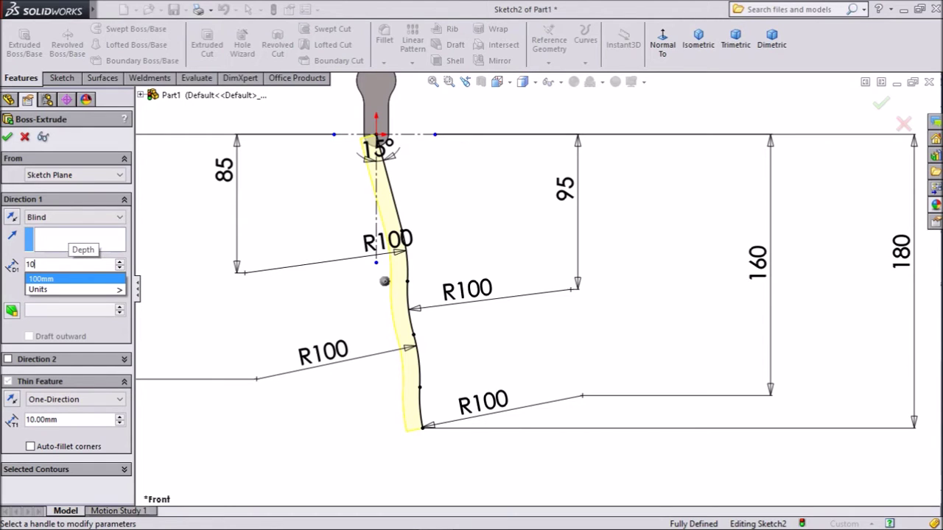
{"action": "key", "text": "Return"}
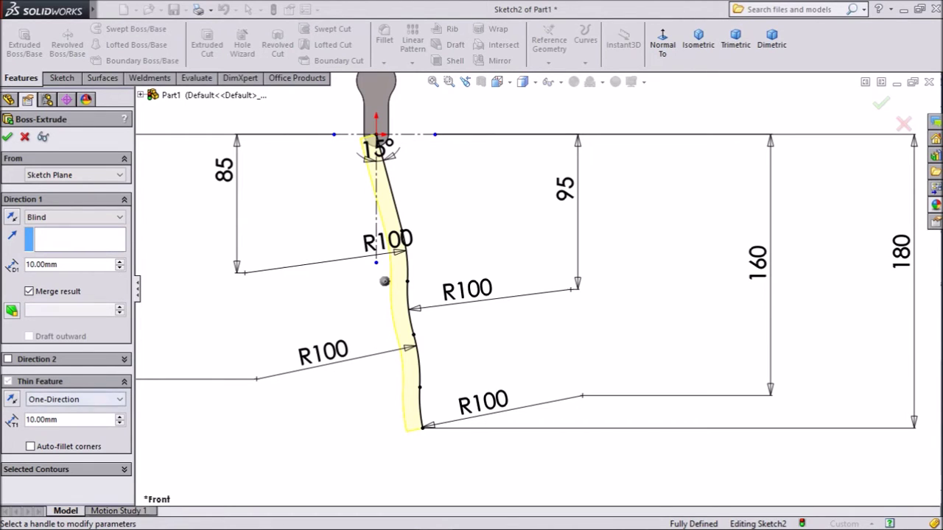
{"action": "left_click", "coordinate": [74, 399]}
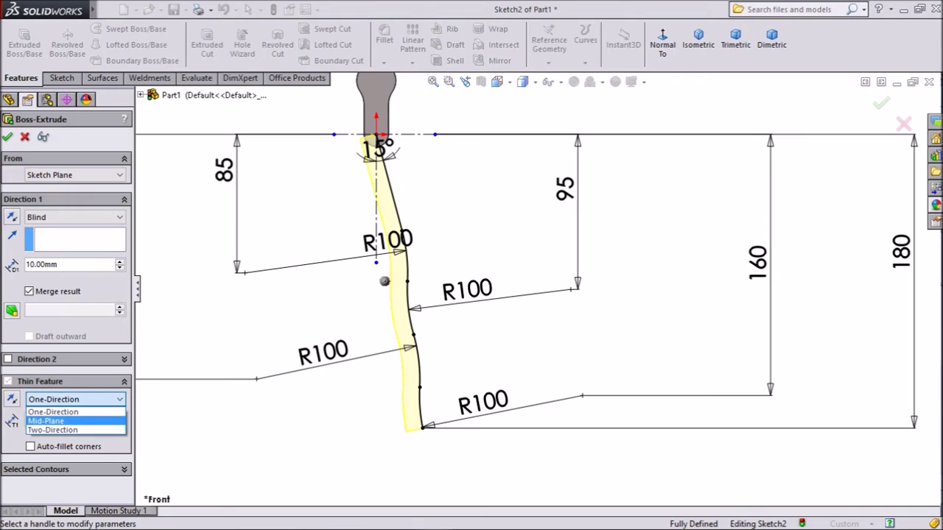
{"action": "left_click", "coordinate": [55, 421]}
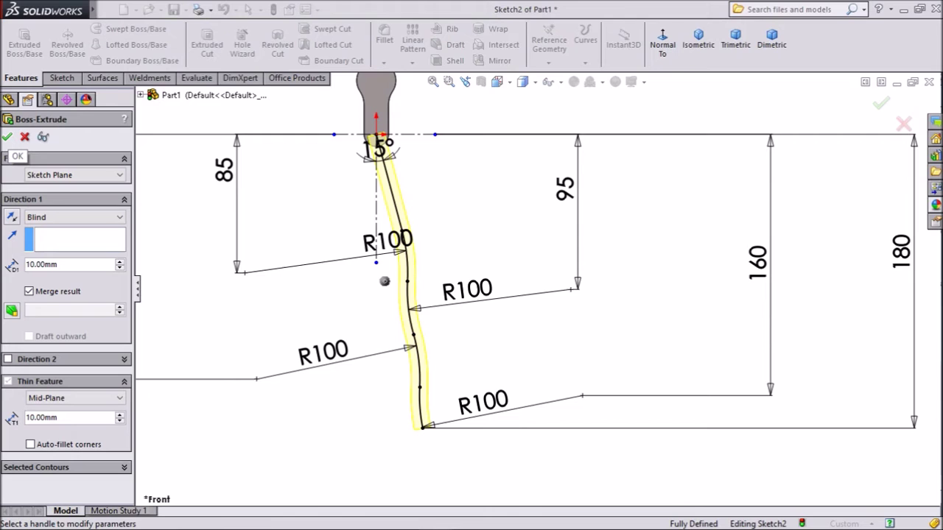
{"action": "left_click", "coordinate": [7, 137]}
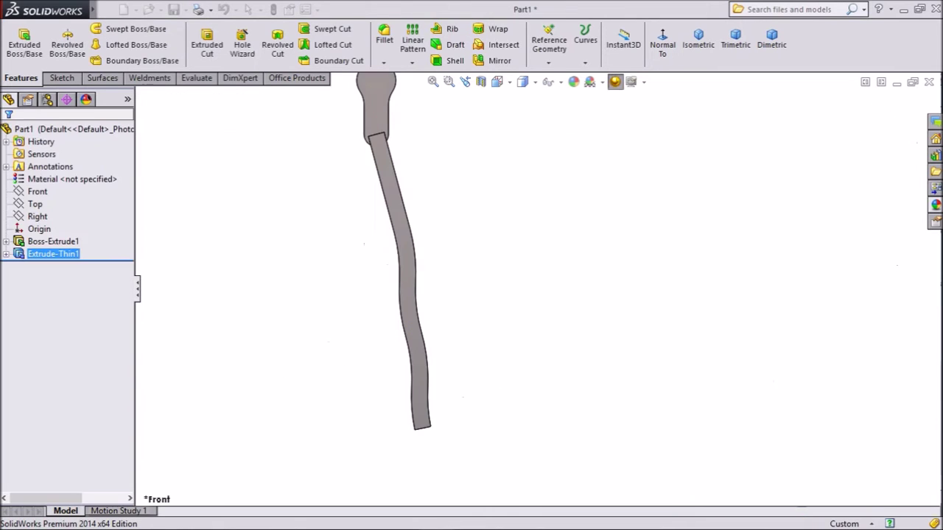
Change the thin arm extrusion's end condition to Mid Plane, keeping the 10 mm depth
{"action": "middle_click_drag", "start_coordinate": [369, 295], "coordinate": [501, 287]}
{"action": "middle_click_drag", "start_coordinate": [413, 291], "coordinate": [475, 277]}
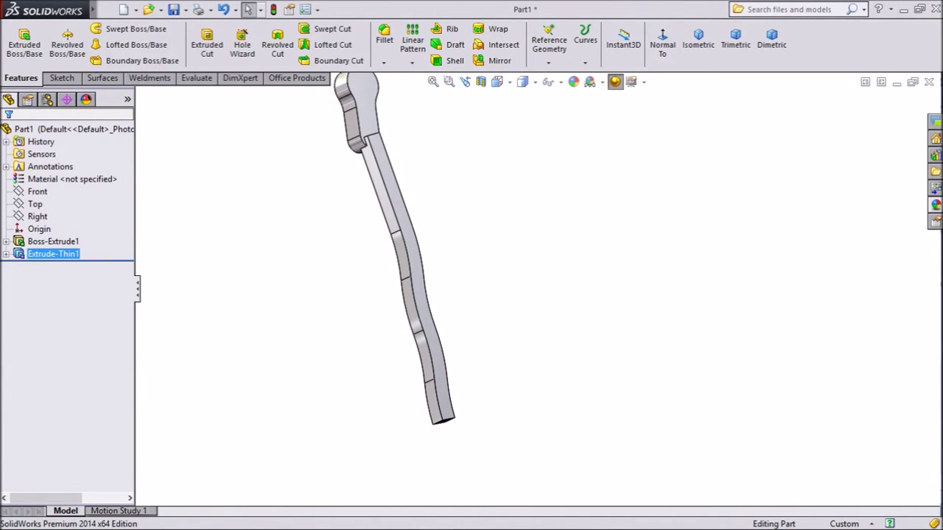
{"action": "left_click", "coordinate": [53, 254]}
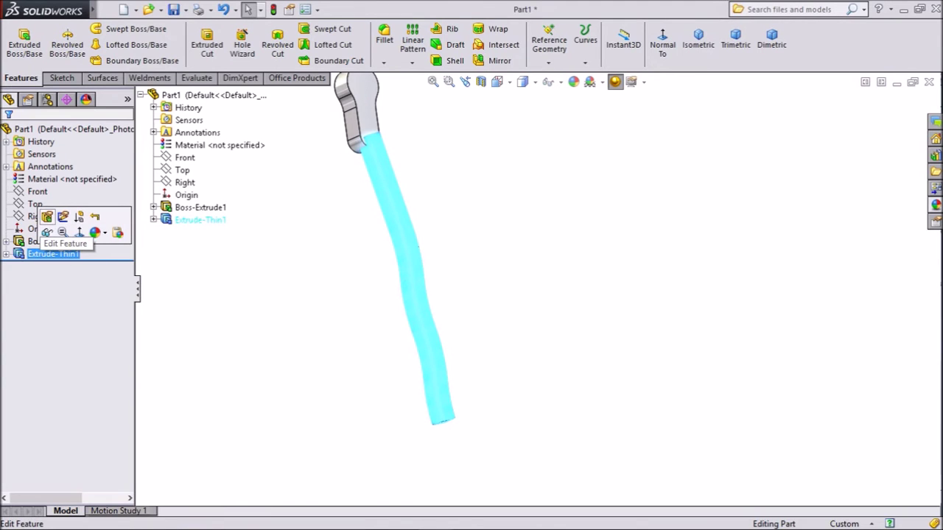
{"action": "left_click", "coordinate": [47, 217]}
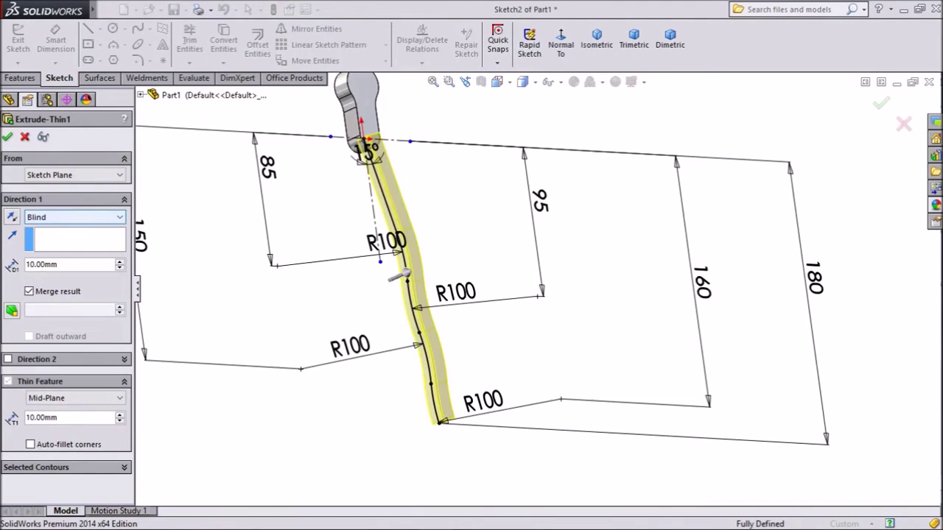
{"action": "left_click", "coordinate": [73, 217]}
{"action": "key", "text": "Return"}
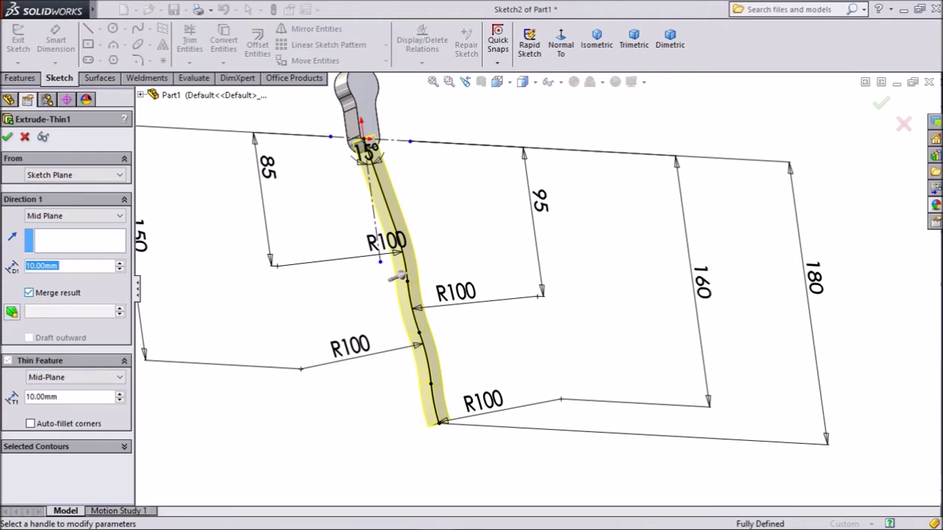
{"action": "key", "text": "Return"}
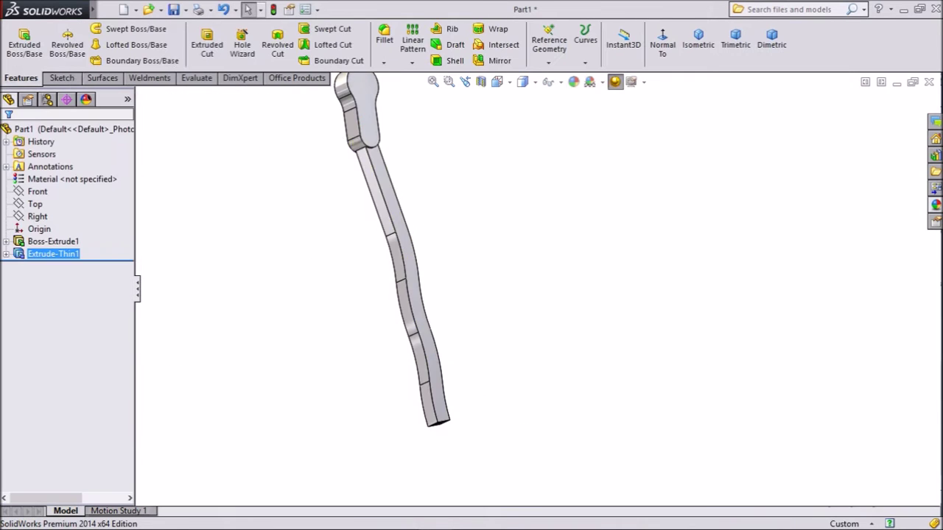
Start a new sketch on the Right plane and view it face-on
{"action": "mouse_move", "coordinate": [412, 295]}
{"action": "middle_mouse_down"}
{"action": "mouse_move", "coordinate": [428, 283]}
{"action": "mouse_move", "coordinate": [560, 295]}
{"action": "mouse_move", "coordinate": [401, 296]}
{"action": "mouse_move", "coordinate": [427, 298]}
{"action": "middle_mouse_up"}
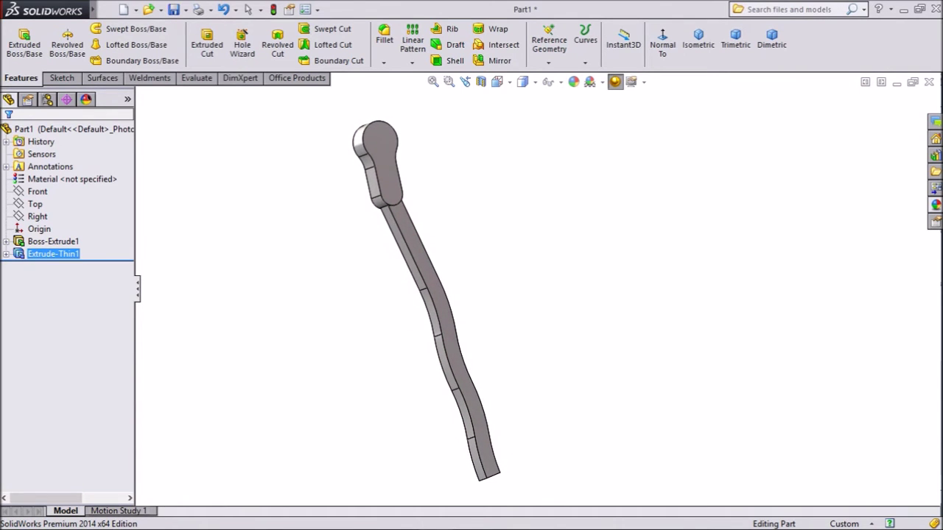
{"action": "scroll", "coordinate": [389, 199], "scroll_direction": "down", "scroll_amount": 4}
{"action": "middle_click_drag", "start_coordinate": [391, 201], "coordinate": [501, 210]}
{"action": "middle_click_drag", "start_coordinate": [398, 375], "coordinate": [454, 379]}
{"action": "key", "text": "Escape"}
{"action": "left_click", "coordinate": [37, 215]}
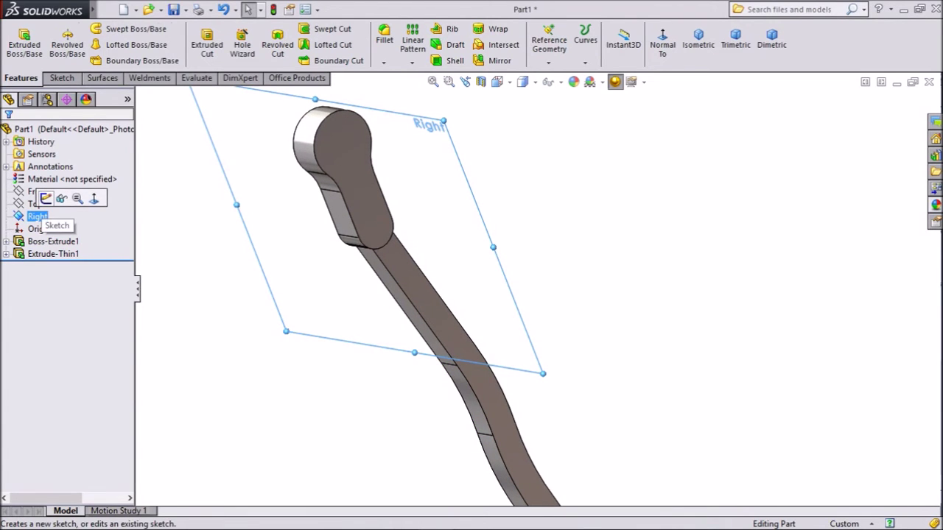
{"action": "left_click", "coordinate": [45, 198]}
{"action": "left_click", "coordinate": [561, 44]}
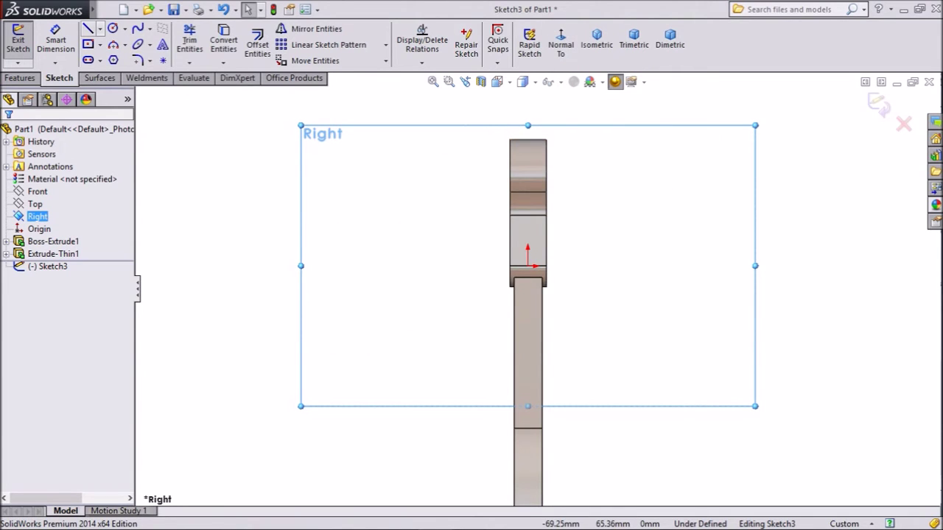
Draw a vertical centerline from the origin up to a point above the keyhole body's top edge, then end the line chain
{"action": "left_click", "coordinate": [99, 29]}
{"action": "left_click", "coordinate": [118, 57]}
{"action": "scroll", "coordinate": [549, 177], "scroll_direction": "up", "scroll_amount": 1}
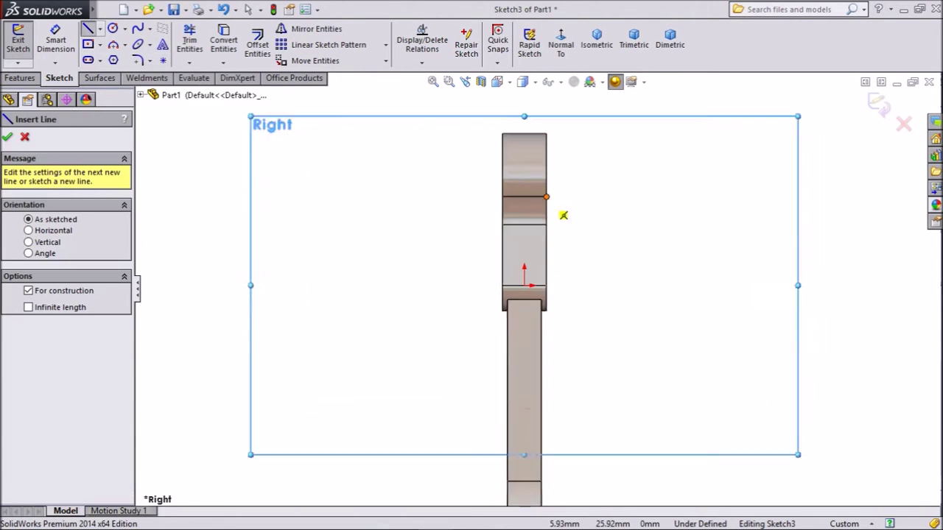
{"action": "scroll", "coordinate": [549, 184], "scroll_direction": "up", "scroll_amount": 2}
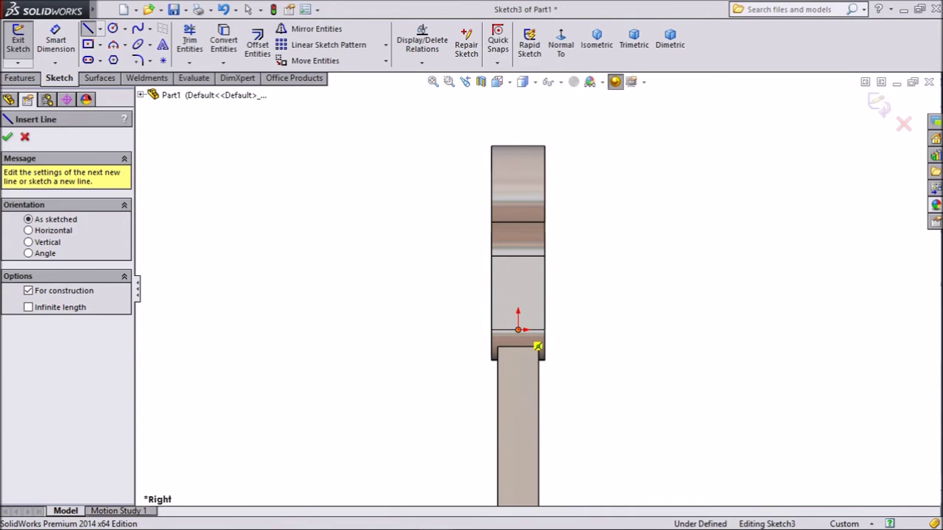
{"action": "left_click", "coordinate": [519, 331]}
{"action": "left_click", "coordinate": [518, 111]}
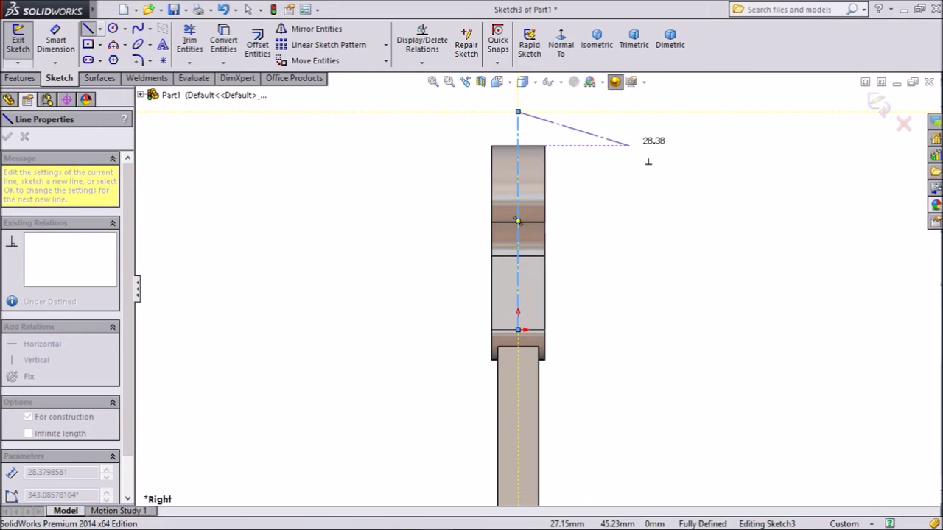
{"action": "right_click", "coordinate": [628, 124]}
{"action": "left_click", "coordinate": [667, 130]}
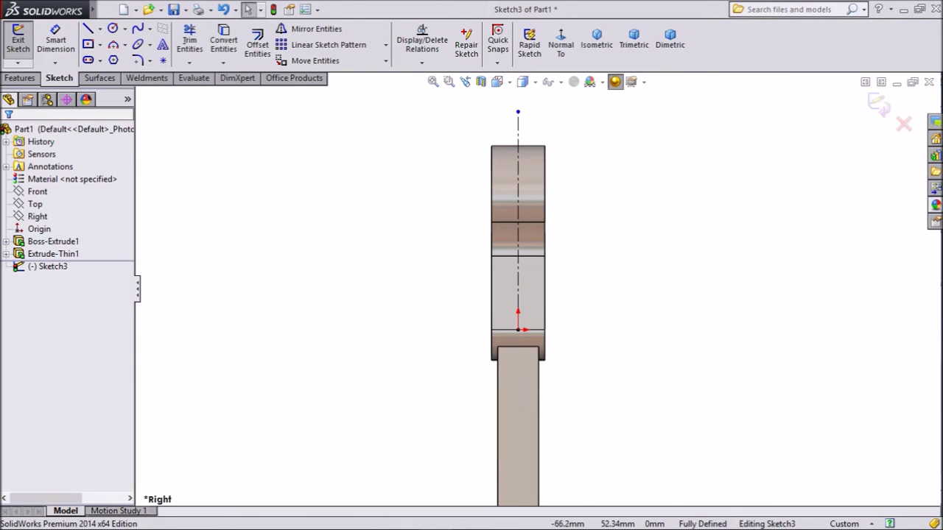
Sketch a corner rectangle about 6.7 mm wide and 62.7 mm tall across the centerline, from inside the keyhole head down over the arm
{"action": "left_click", "coordinate": [100, 44]}
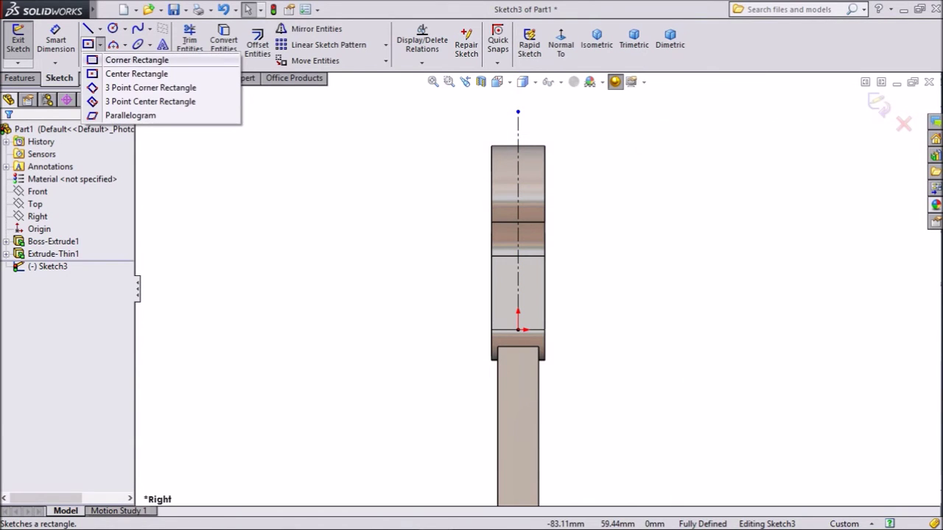
{"action": "left_click", "coordinate": [137, 60]}
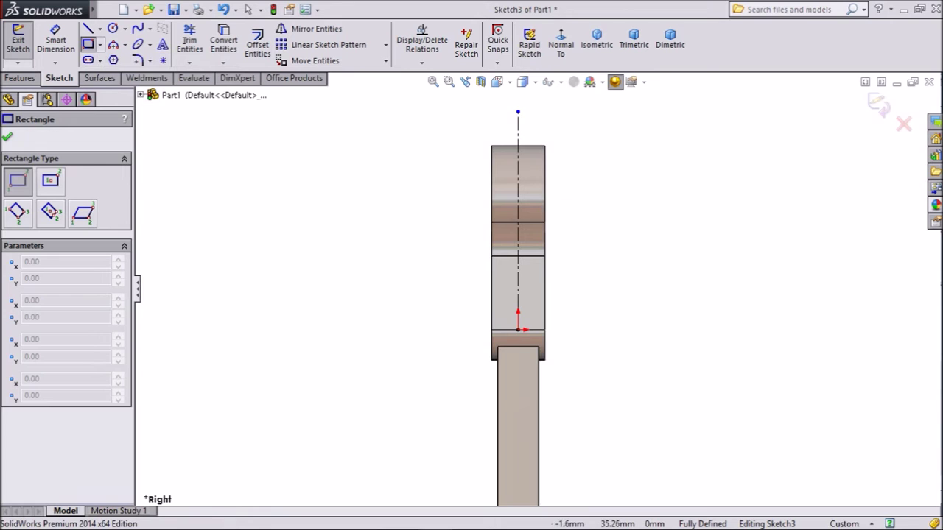
{"action": "scroll", "coordinate": [543, 238], "scroll_direction": "down", "scroll_amount": 2}
{"action": "left_click", "coordinate": [516, 129]}
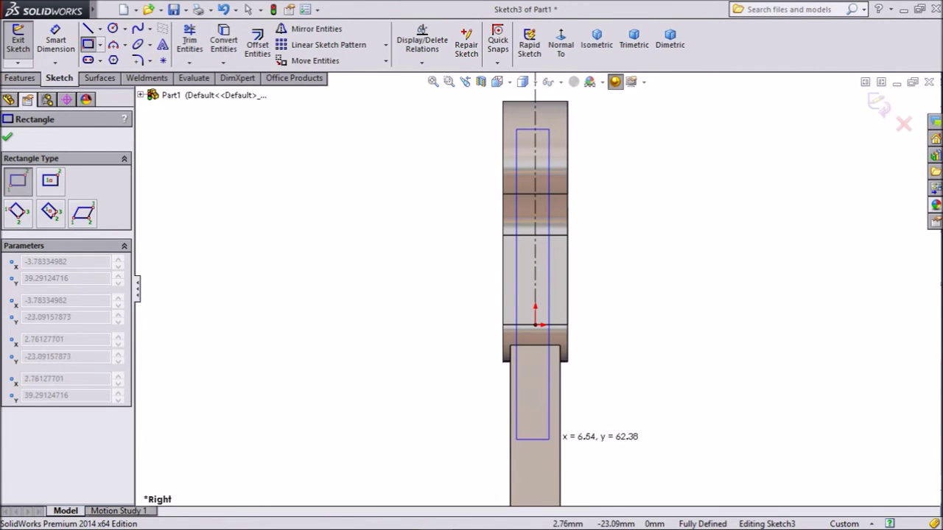
{"action": "left_click", "coordinate": [550, 440]}
{"action": "right_click", "coordinate": [626, 122]}
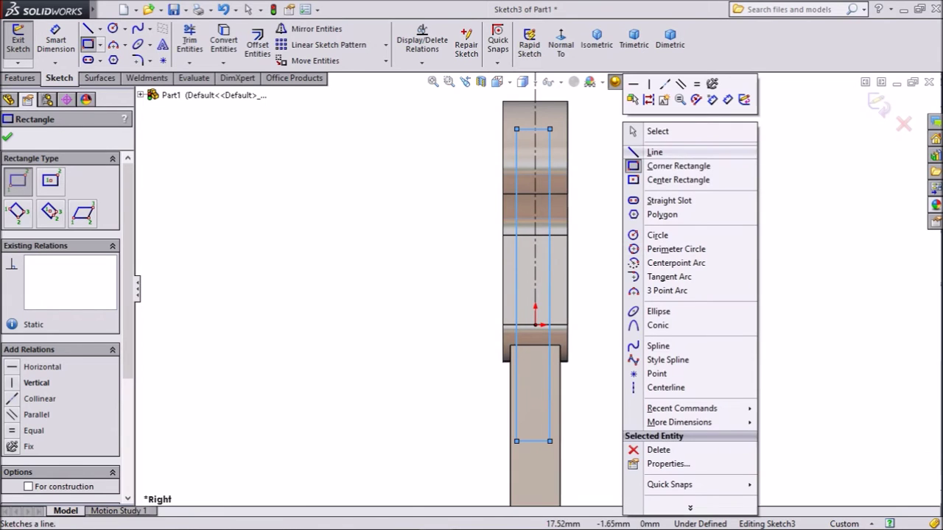
{"action": "left_click", "coordinate": [678, 166]}
Dimension the width of the rectangle's upper edge as 5 mm
{"action": "scroll", "coordinate": [540, 99], "scroll_direction": "down", "scroll_amount": 2}
{"action": "scroll", "coordinate": [519, 125], "scroll_direction": "down", "scroll_amount": 2}
{"action": "left_click", "coordinate": [56, 40]}
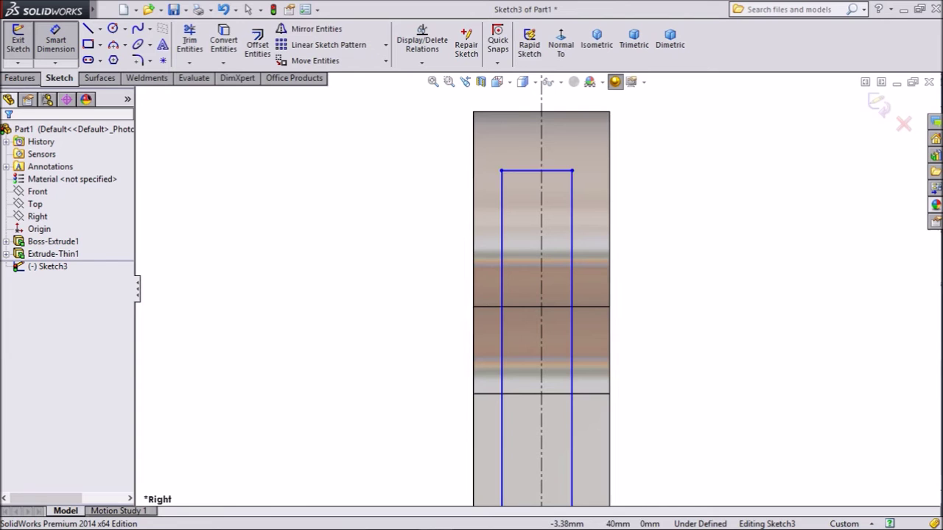
{"action": "scroll", "coordinate": [521, 467], "scroll_direction": "up", "scroll_amount": 1}
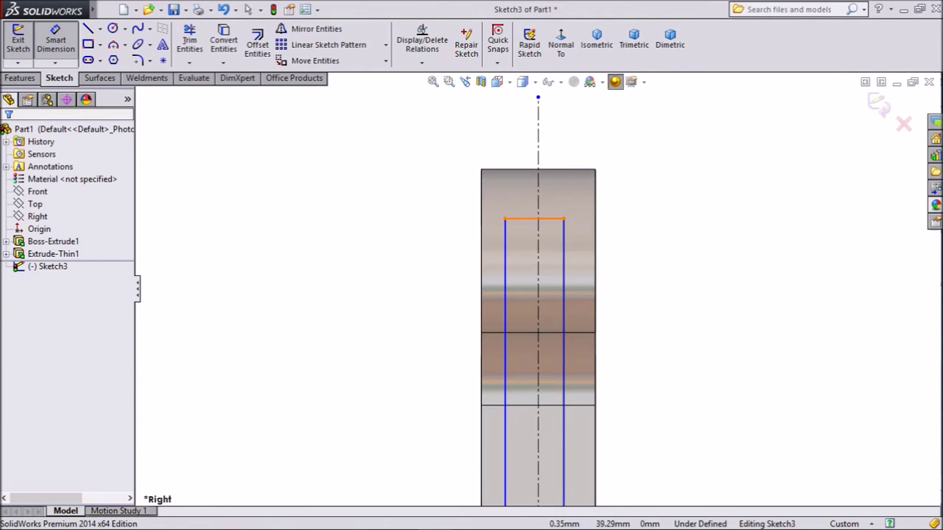
{"action": "left_click", "coordinate": [534, 219]}
{"action": "left_click", "coordinate": [548, 124]}
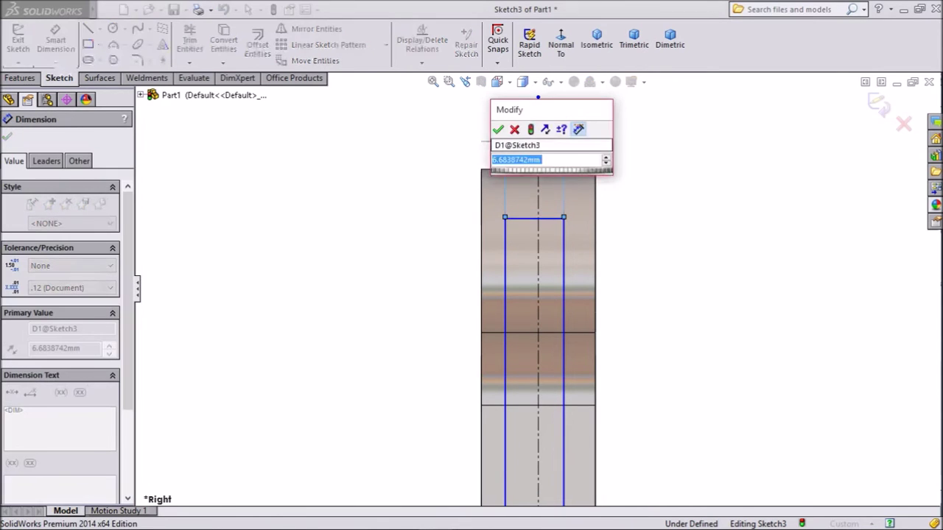
{"action": "type", "text": "5"}
{"action": "key", "text": "Return"}
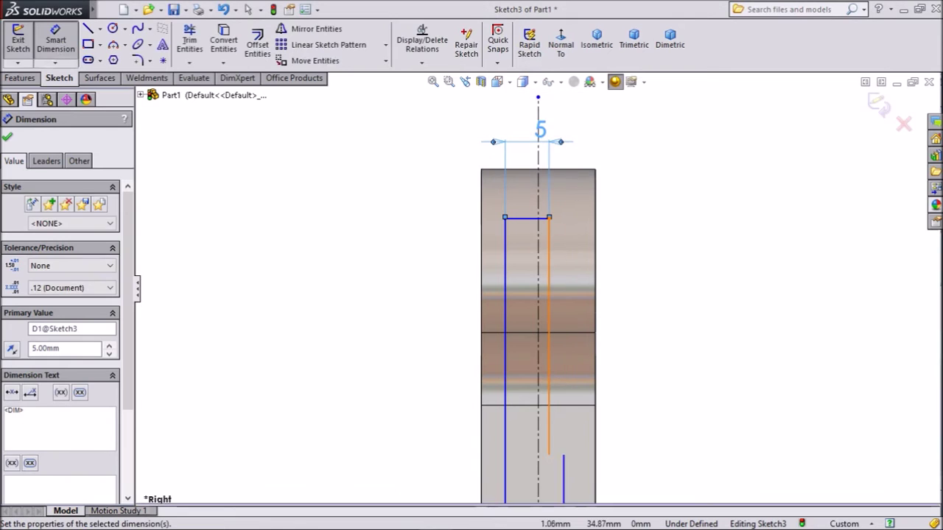
Dimension the length of the rectangle's long vertical side as 70 mm
{"action": "left_click", "coordinate": [595, 173]}
{"action": "left_click", "coordinate": [688, 225]}
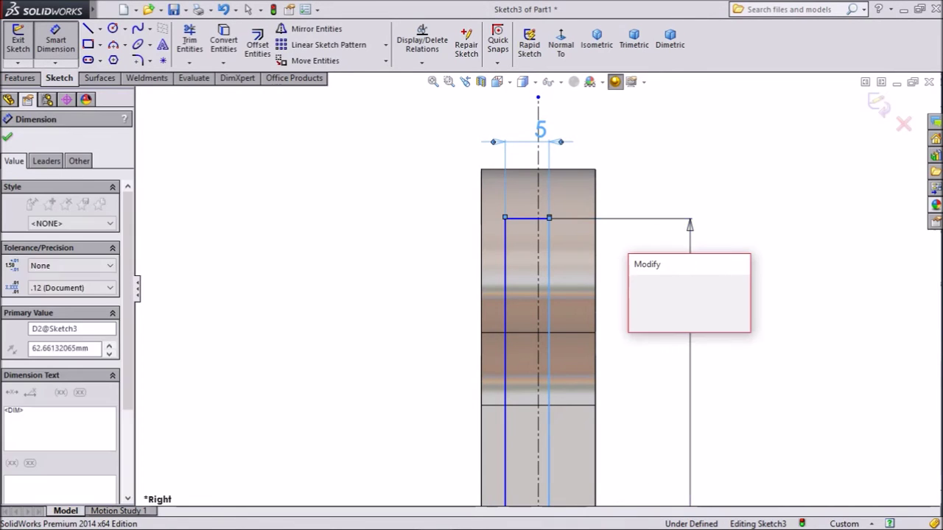
{"action": "type", "text": "70"}
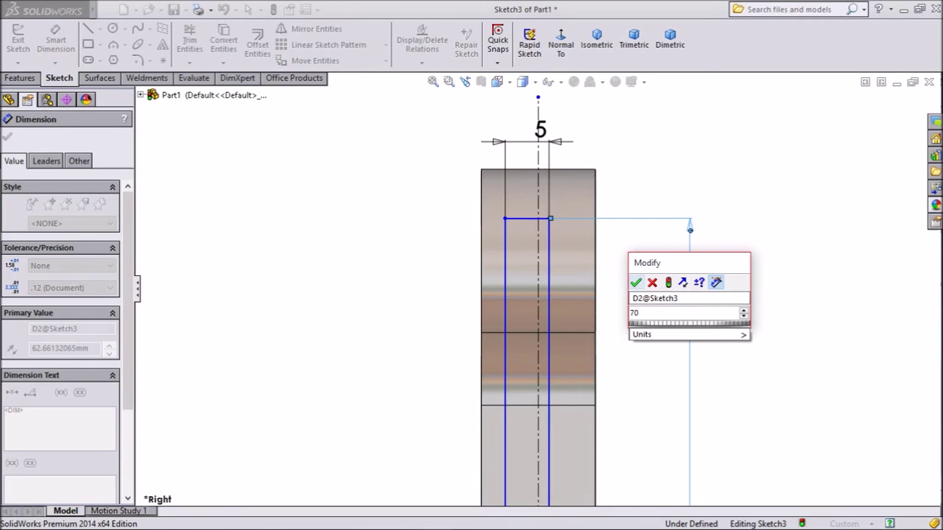
{"action": "key", "text": "Return"}
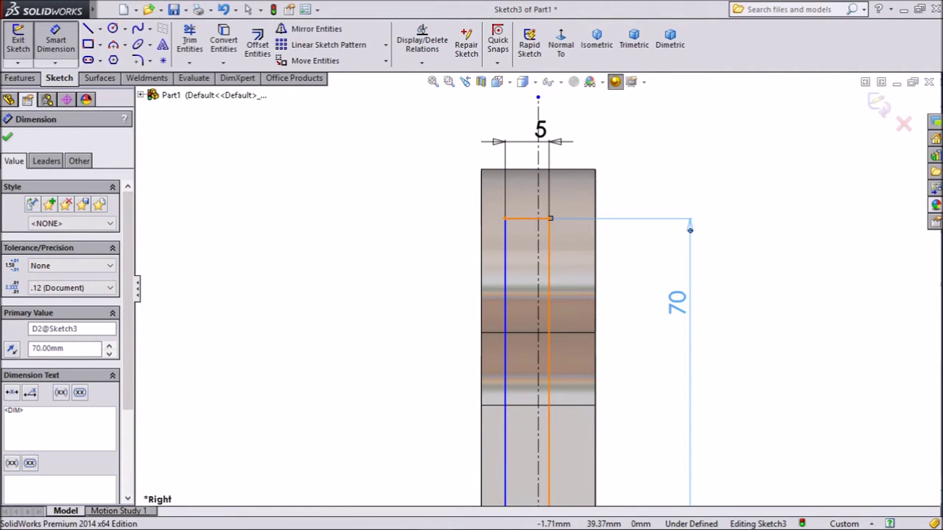
Dimension the distance from the rectangle's upper edge to the keyhole body's top edge as 12 mm and leave the dimension tool
{"action": "left_click", "coordinate": [527, 219]}
{"action": "left_click", "coordinate": [516, 170]}
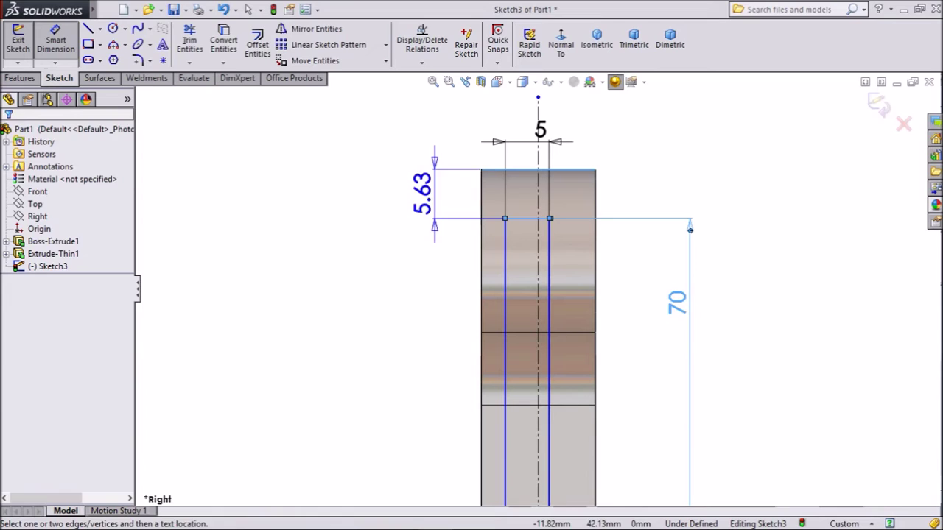
{"action": "left_click", "coordinate": [433, 195]}
{"action": "type", "text": "12"}
{"action": "key", "text": "Return"}
{"action": "scroll", "coordinate": [552, 184], "scroll_direction": "down", "scroll_amount": 4}
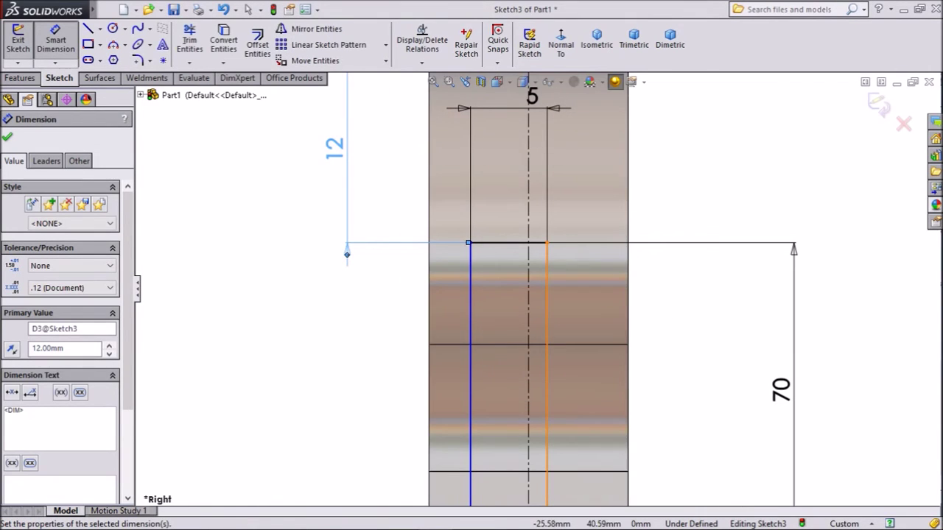
{"action": "left_click", "coordinate": [7, 136]}
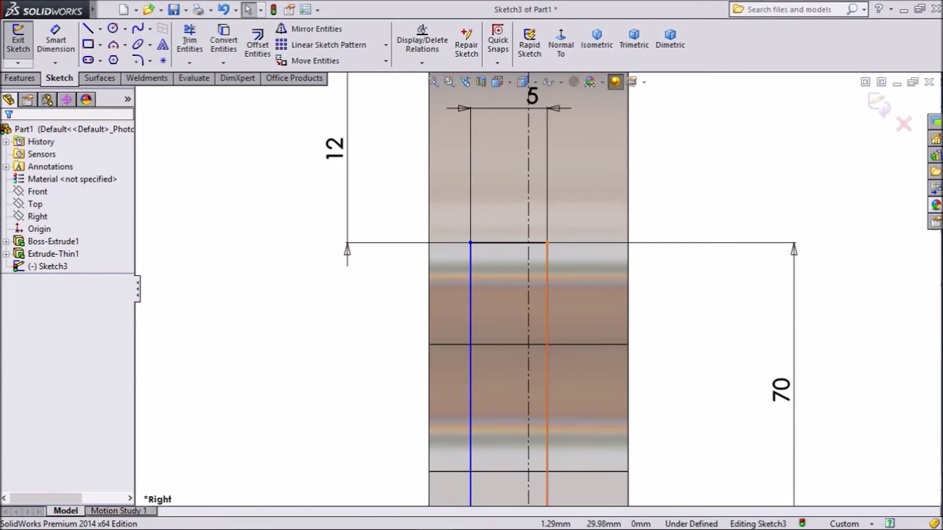
Make the rectangle's two long vertical sides symmetric about the centerline
{"action": "left_click", "coordinate": [546, 295]}
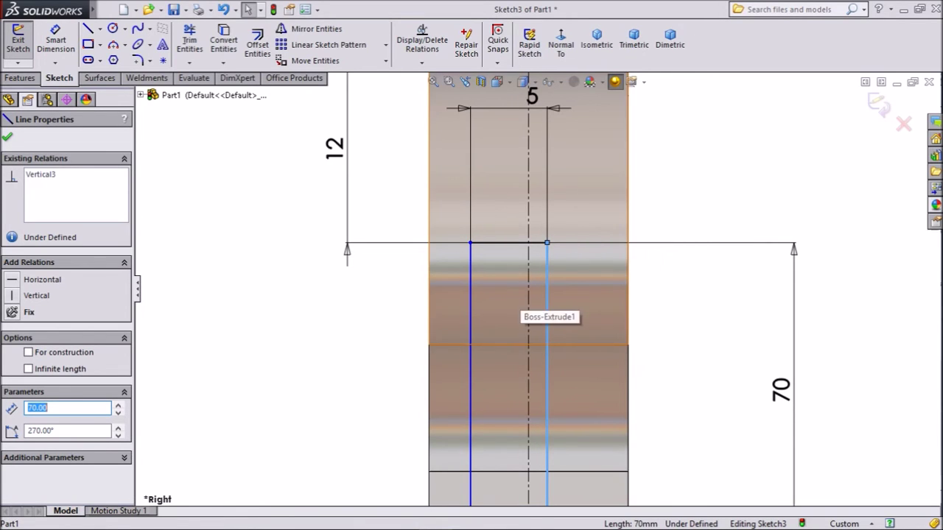
{"action": "left_click", "coordinate": [537, 340], "text": "ctrl"}
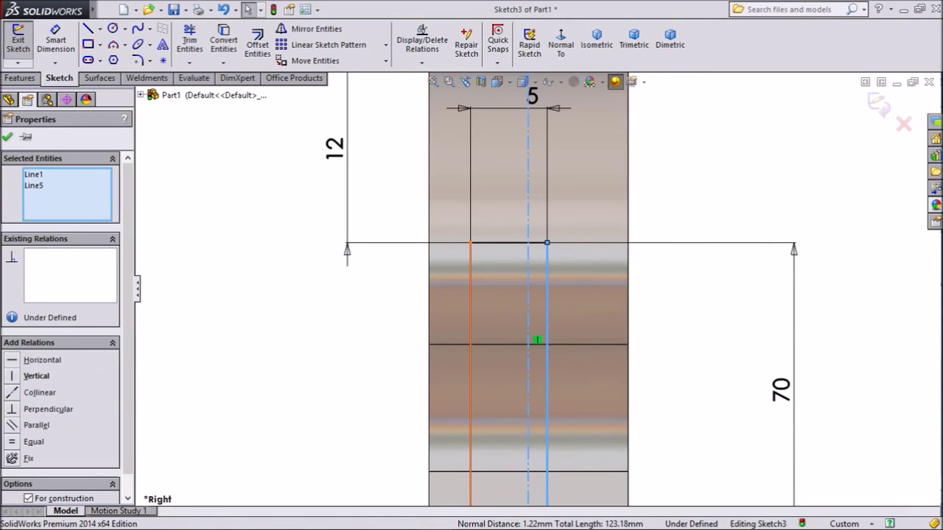
{"action": "left_click", "coordinate": [469, 295], "text": "ctrl"}
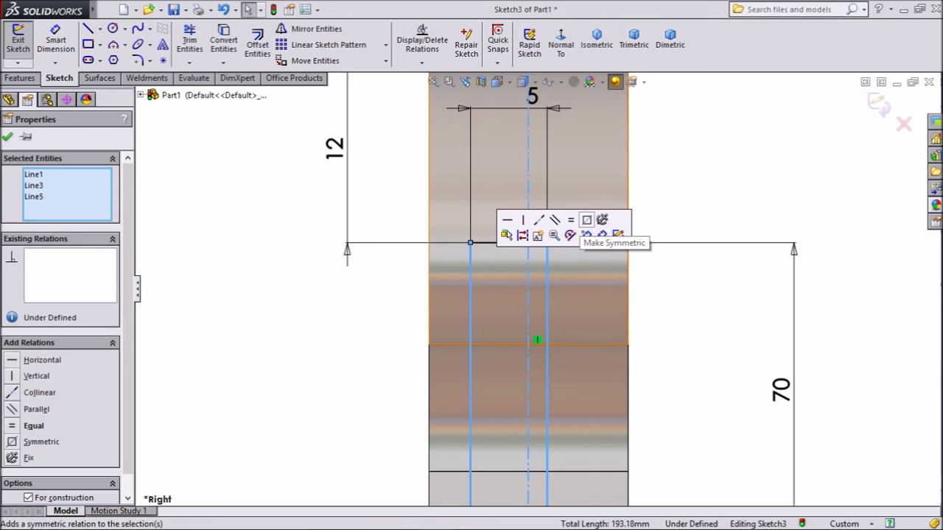
{"action": "left_click", "coordinate": [587, 220]}
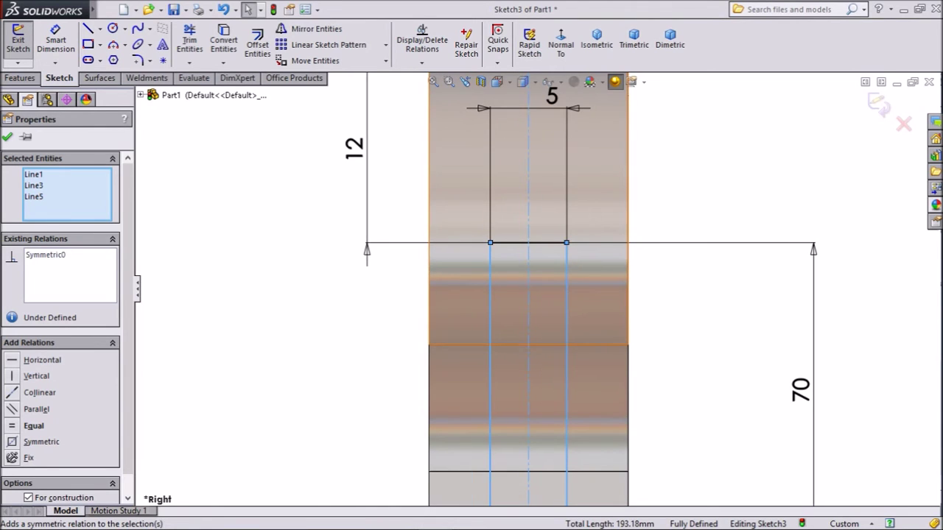
{"action": "left_click", "coordinate": [7, 137]}
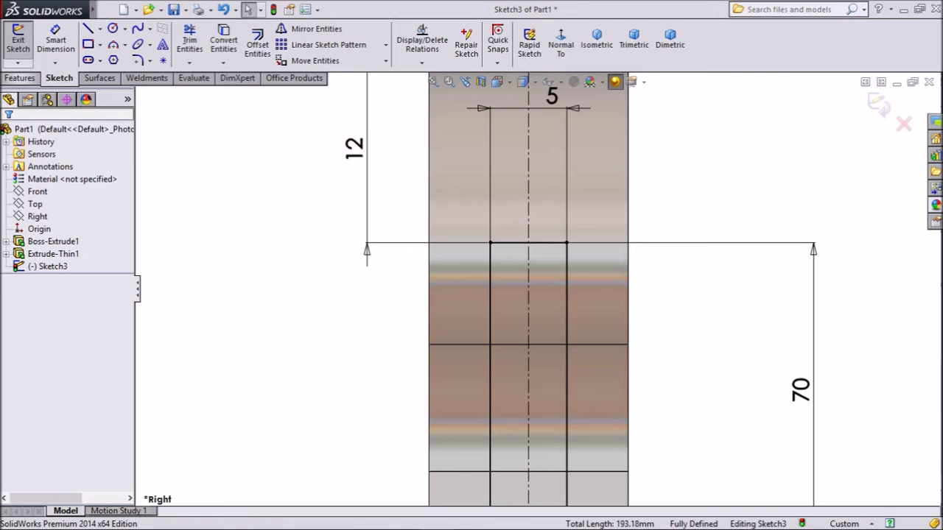
Extrude-cut the slot rectangle with a Mid Plane end condition and a total depth of 80 mm
{"action": "left_click", "coordinate": [20, 78]}
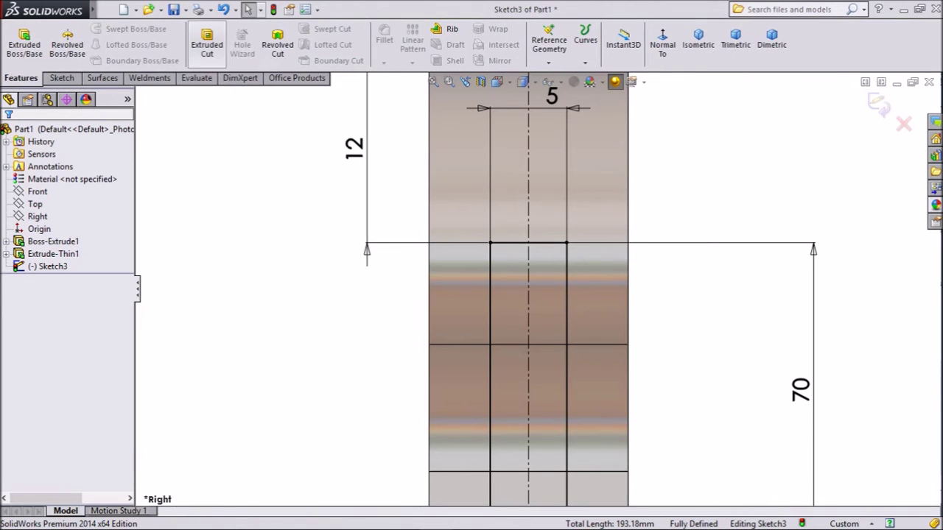
{"action": "left_click", "coordinate": [207, 44]}
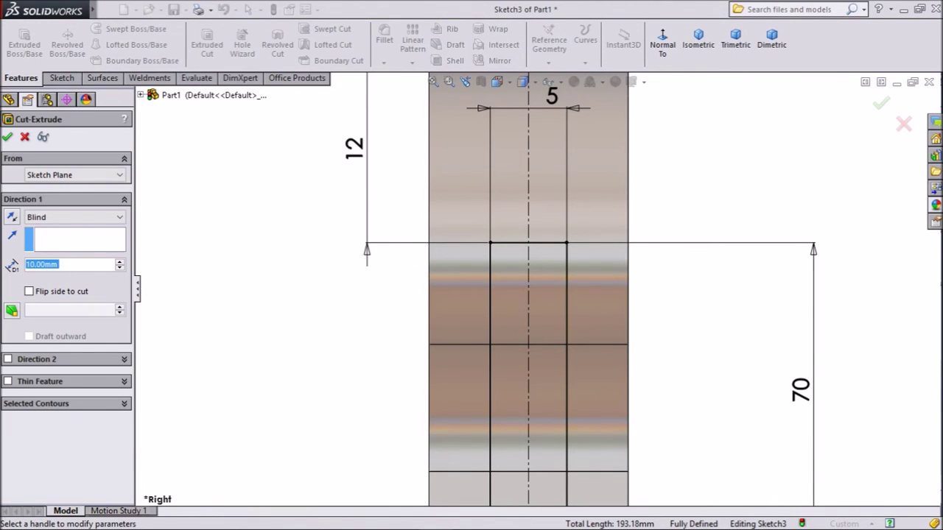
{"action": "scroll", "coordinate": [536, 290], "scroll_direction": "up", "scroll_amount": 10}
{"action": "middle_click_drag", "start_coordinate": [536, 290], "coordinate": [607, 296]}
{"action": "left_click", "coordinate": [75, 217]}
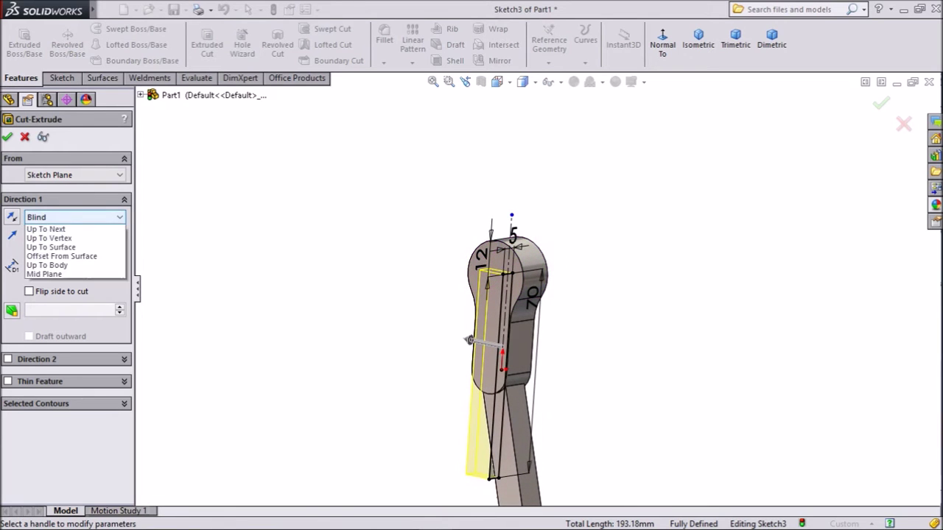
{"action": "left_click", "coordinate": [44, 301]}
{"action": "scroll", "coordinate": [545, 398], "scroll_direction": "down", "scroll_amount": 3}
{"action": "scroll", "coordinate": [535, 413], "scroll_direction": "down", "scroll_amount": 1}
{"action": "scroll", "coordinate": [535, 413], "scroll_direction": "up", "scroll_amount": 2}
{"action": "left_click_drag", "start_coordinate": [457, 276], "coordinate": [335, 251]}
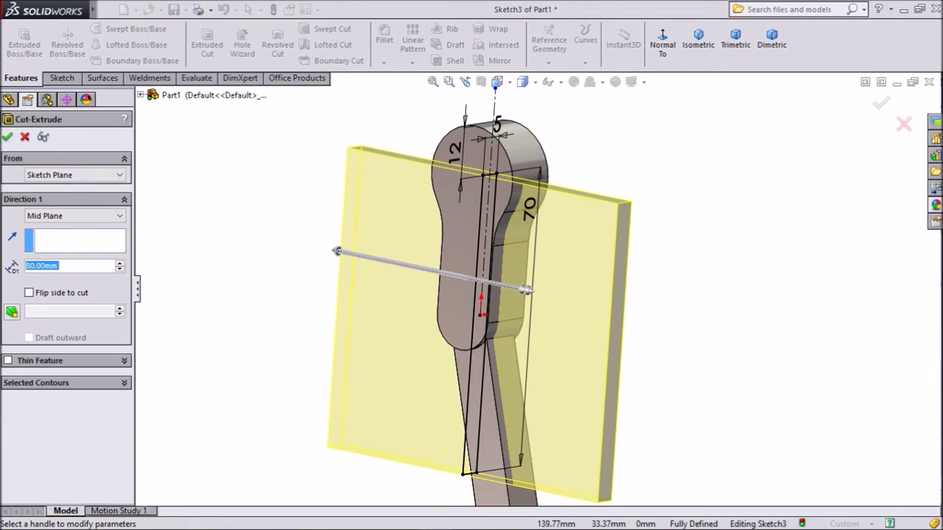
{"action": "key", "text": "Return"}
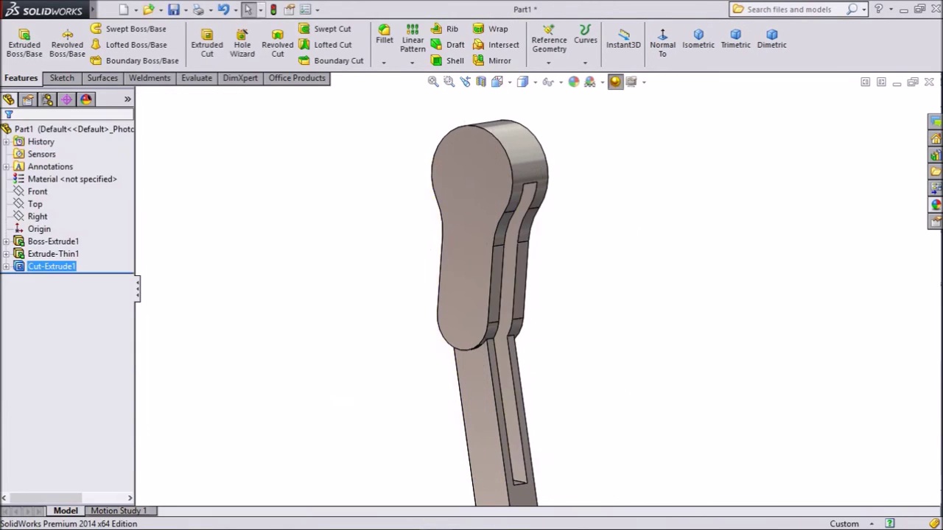
Examine the new slot through the keyhole body and arm from both sides
{"action": "middle_click_drag", "start_coordinate": [530, 310], "coordinate": [472, 305]}
{"action": "key", "text": "Left"}
{"action": "key", "text": "Left"}
{"action": "key", "text": "Left"}
{"action": "key", "text": "Left"}
{"action": "key", "text": "Left"}
{"action": "key", "text": "Left"}
{"action": "key", "text": "Left"}
{"action": "key", "text": "Left"}
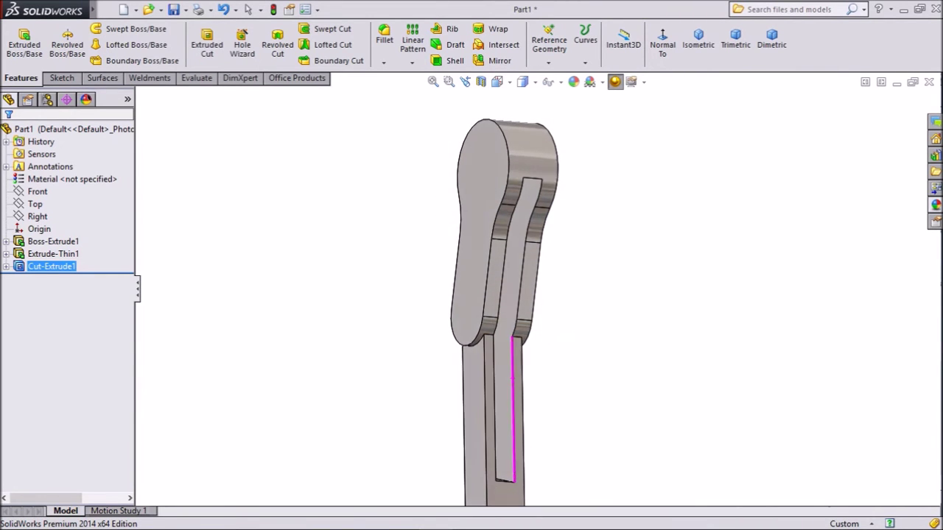
{"action": "key", "text": "Left"}
{"action": "key", "text": "Left"}
{"action": "key", "text": "Left"}
{"action": "key", "text": "Left"}
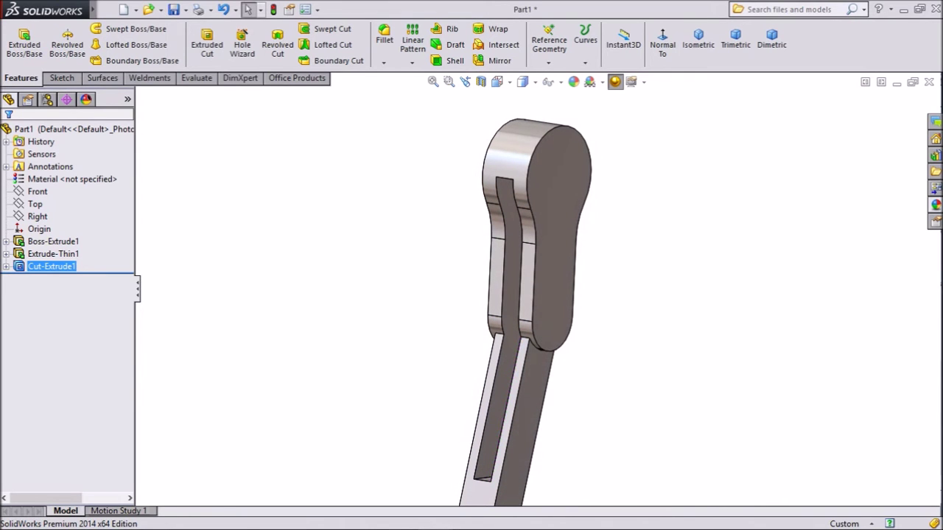
Create a reference axis through the cylindrical face of the keyhole body's rounded head
{"action": "left_click", "coordinate": [548, 62]}
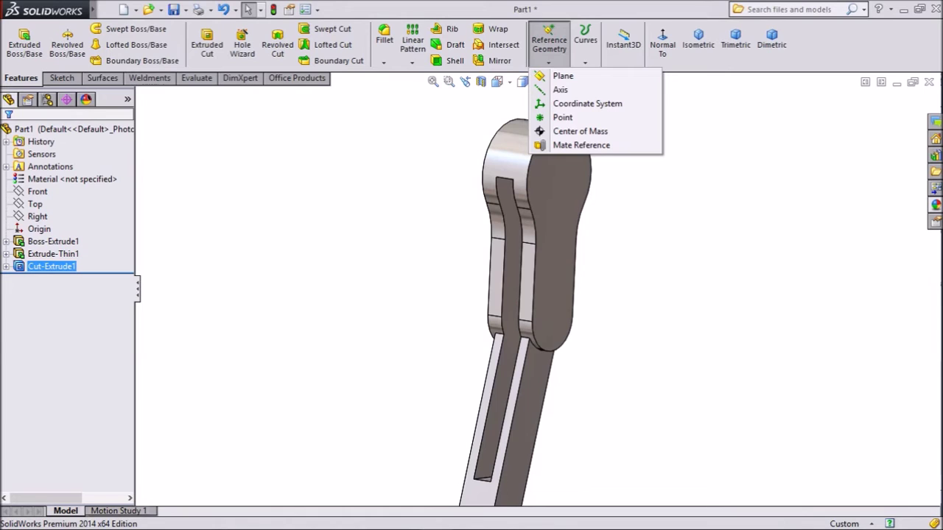
{"action": "left_click", "coordinate": [561, 89]}
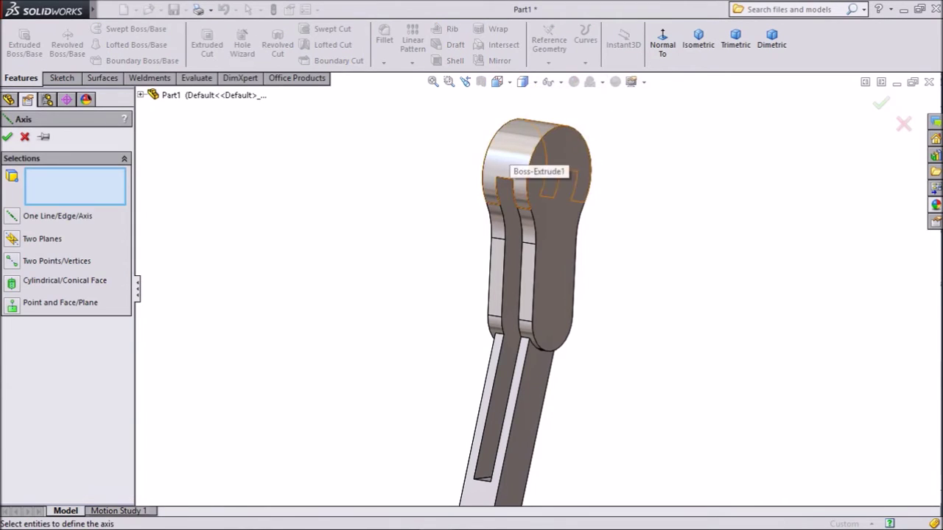
{"action": "left_click", "coordinate": [516, 166]}
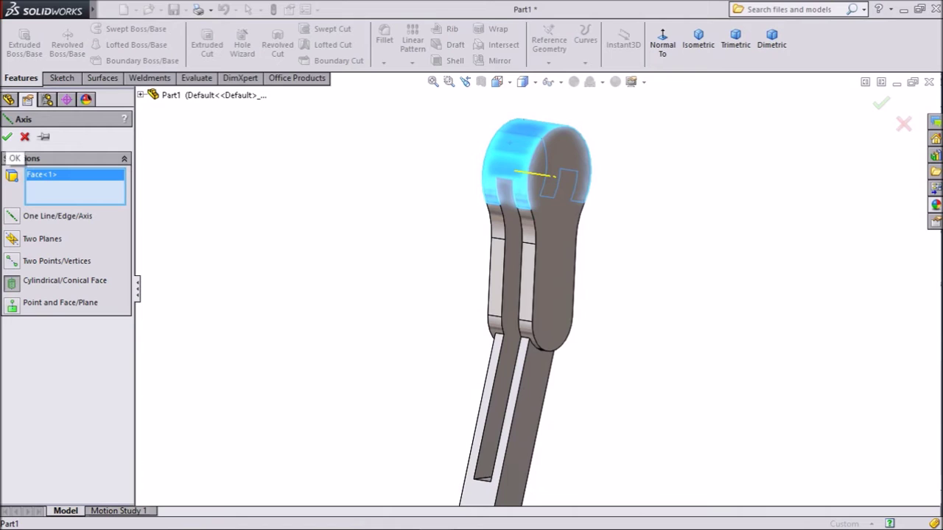
{"action": "left_click", "coordinate": [8, 137]}
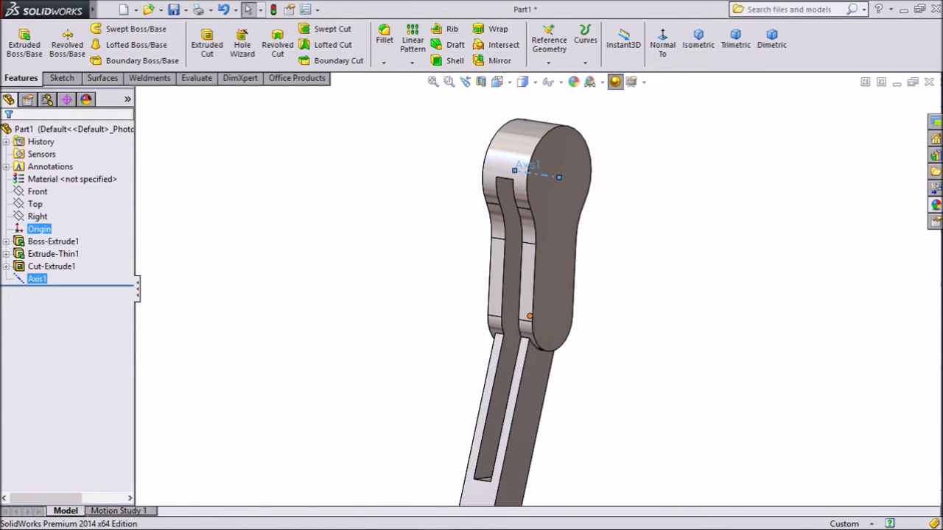
Start a sketch on the Right plane, view it face-on and select the head's reference axis to show its position
{"action": "left_click", "coordinate": [37, 216]}
{"action": "left_click", "coordinate": [43, 197]}
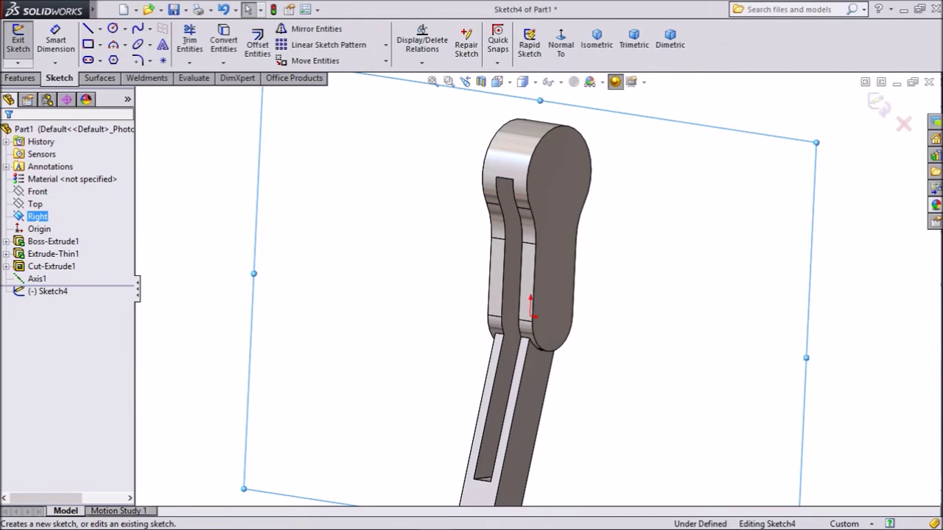
{"action": "left_click", "coordinate": [560, 41]}
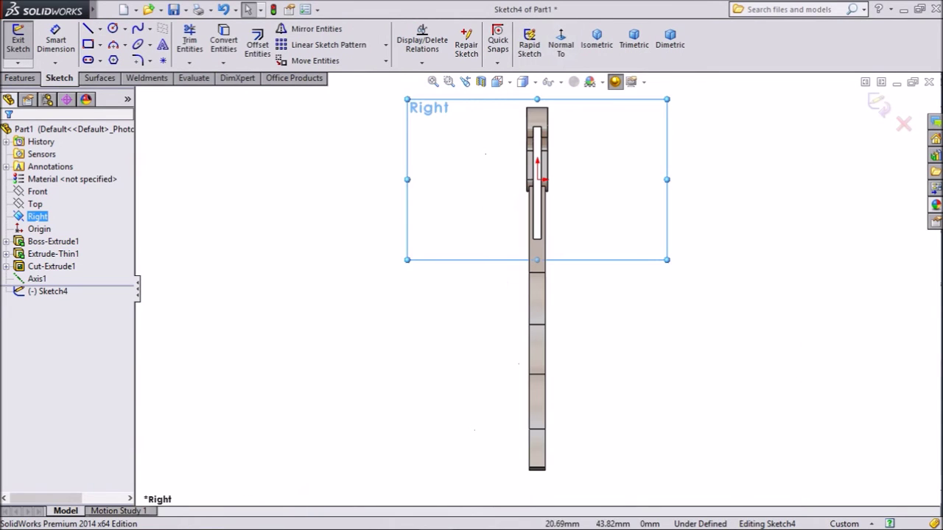
{"action": "scroll", "coordinate": [517, 140], "scroll_direction": "down", "scroll_amount": 3}
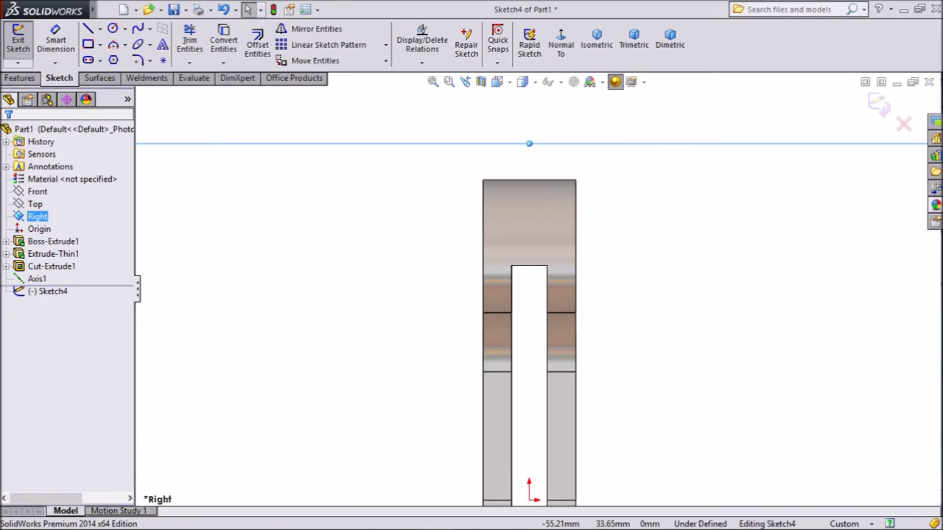
{"action": "left_click", "coordinate": [37, 278]}
{"action": "scroll", "coordinate": [579, 267], "scroll_direction": "down", "scroll_amount": 2}
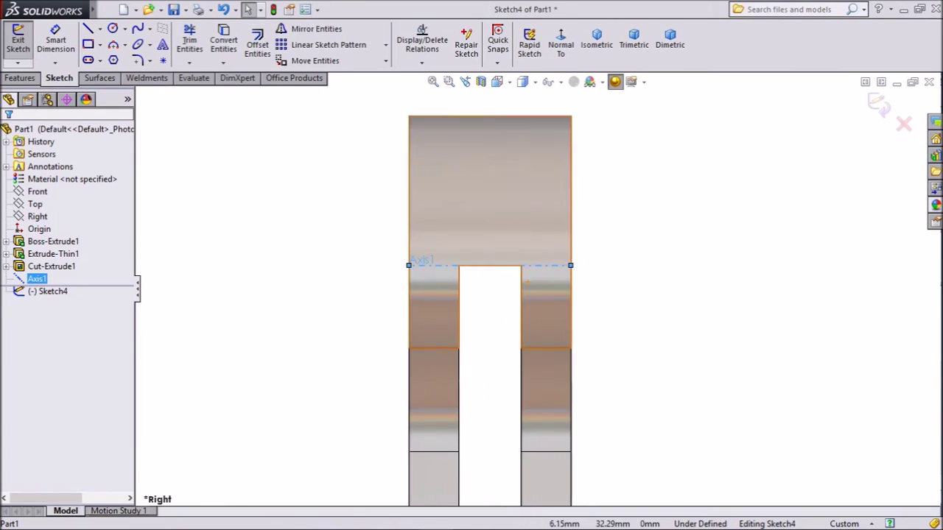
{"action": "scroll", "coordinate": [511, 265], "scroll_direction": "down", "scroll_amount": 2}
{"action": "scroll", "coordinate": [435, 267], "scroll_direction": "up", "scroll_amount": 3}
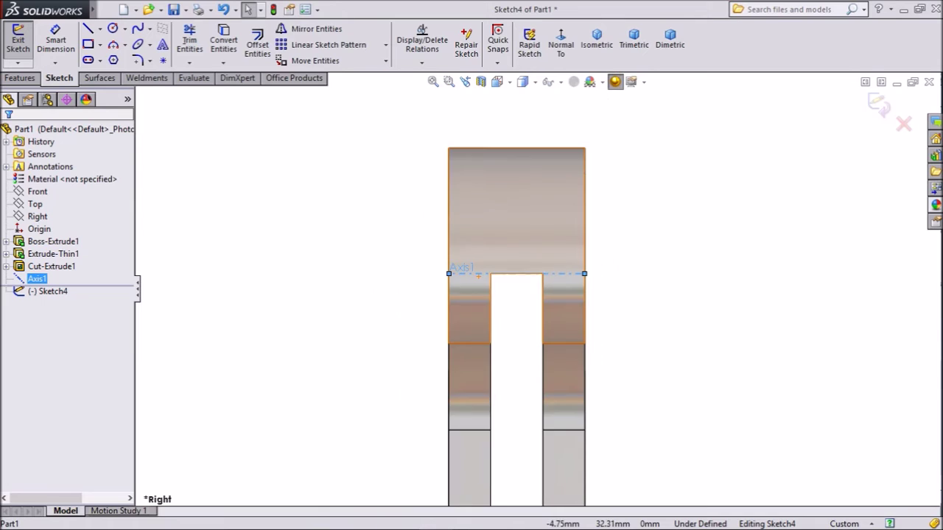
{"action": "scroll", "coordinate": [531, 214], "scroll_direction": "down", "scroll_amount": 2}
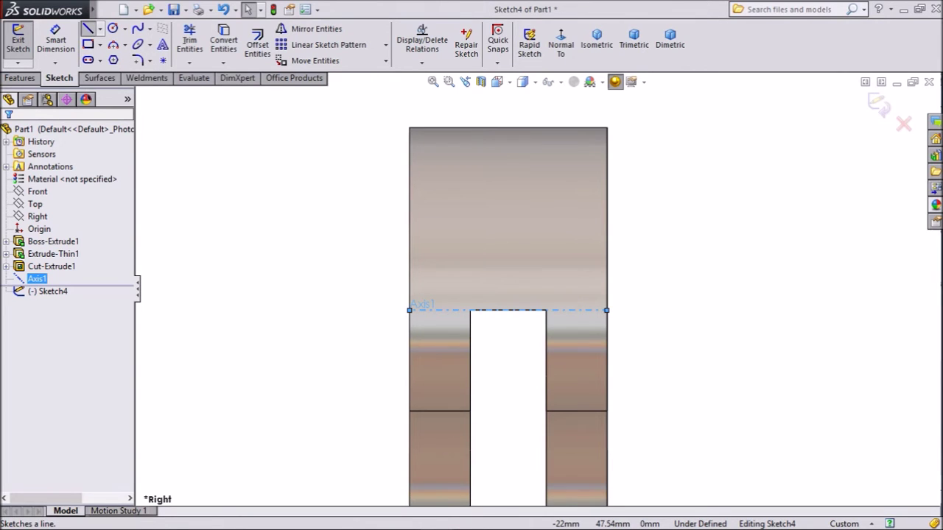
Sketch a closed stepped profile across the 13 mm head from the axis level, about 8.24 mm high with a 45° slope on one side and 5.51 mm on the other
{"action": "left_click", "coordinate": [87, 29]}
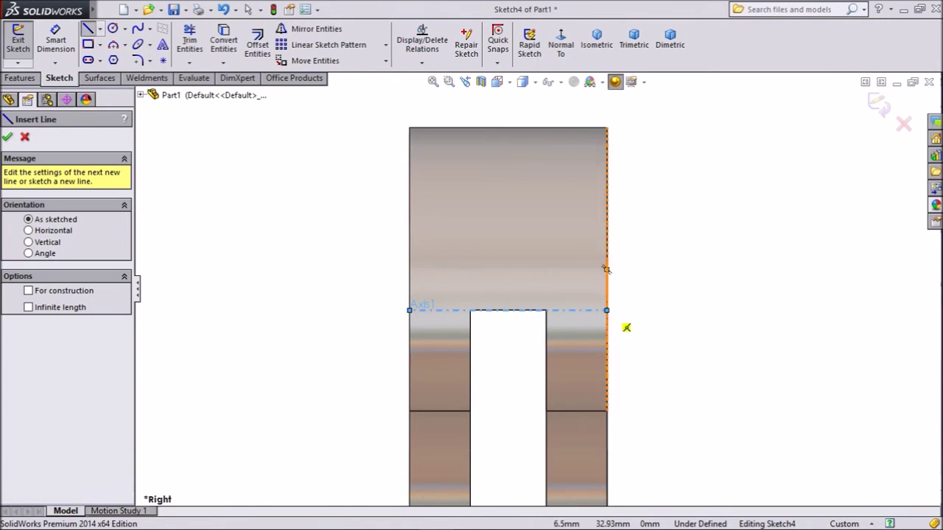
{"action": "left_click", "coordinate": [606, 310]}
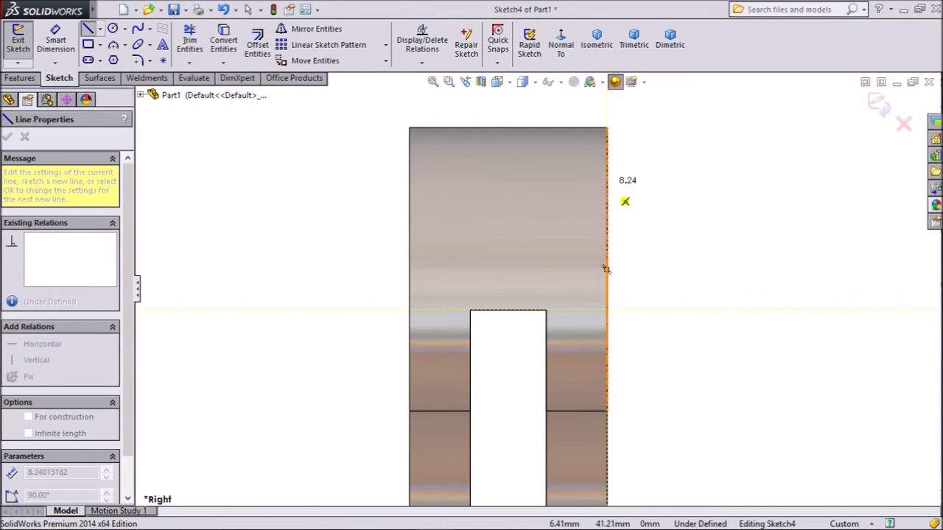
{"action": "left_click", "coordinate": [606, 184]}
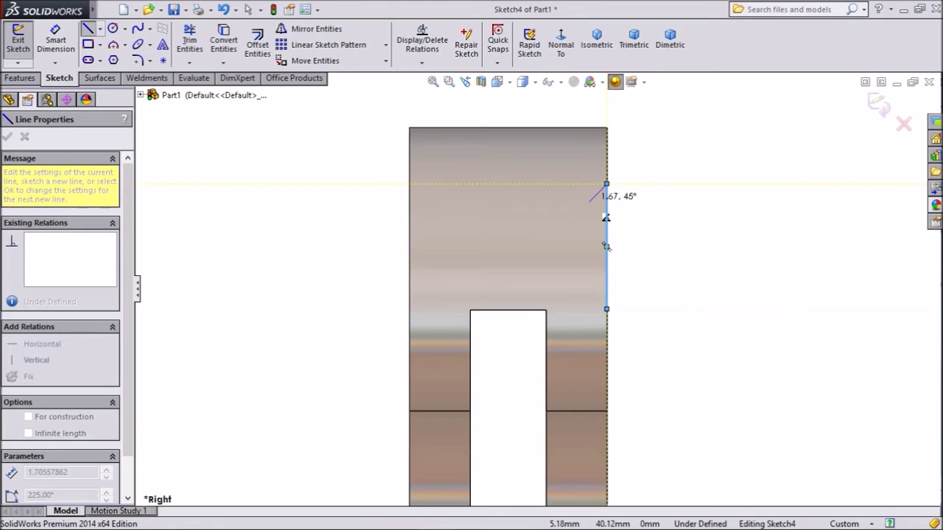
{"action": "left_click", "coordinate": [585, 204]}
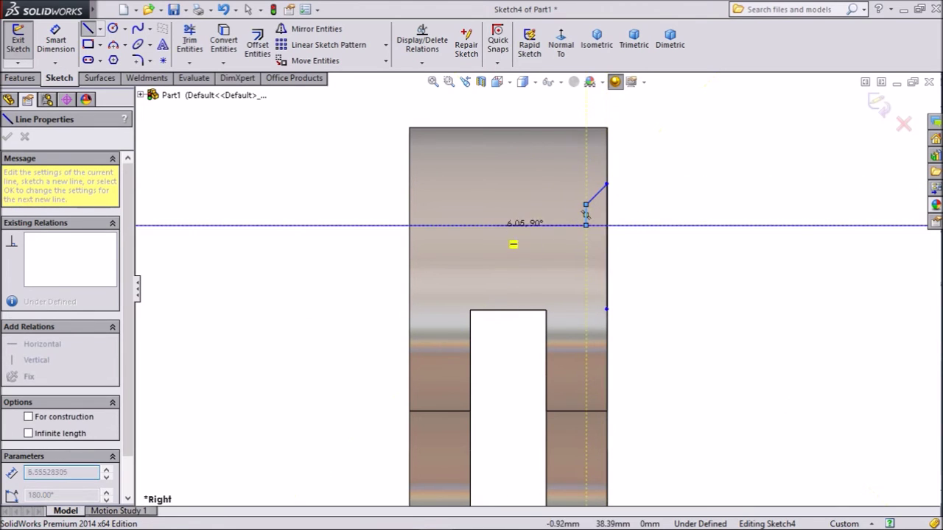
{"action": "left_click", "coordinate": [409, 225]}
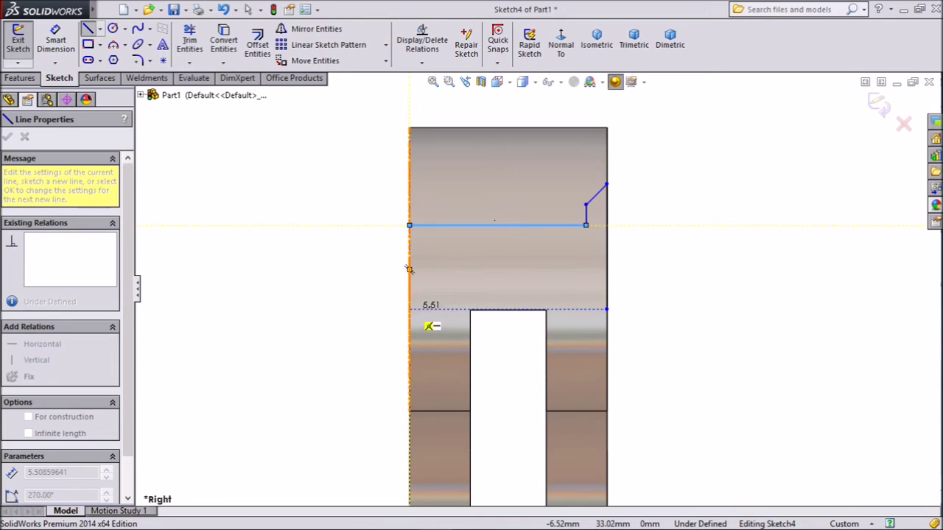
{"action": "left_click", "coordinate": [410, 309]}
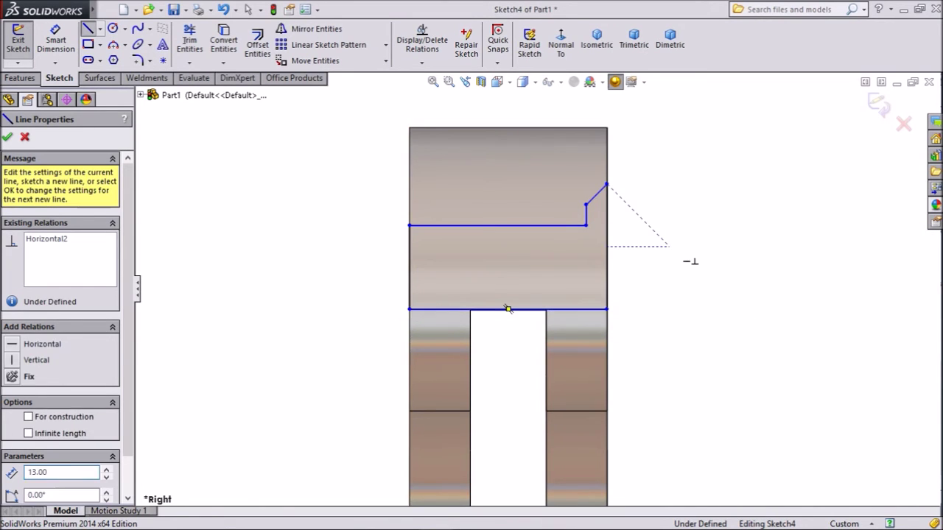
{"action": "right_click", "coordinate": [668, 245]}
{"action": "left_click", "coordinate": [692, 159]}
Make the profile's lowest horizontal line collinear with the head's reference axis
{"action": "scroll", "coordinate": [524, 291], "scroll_direction": "down", "scroll_amount": 3}
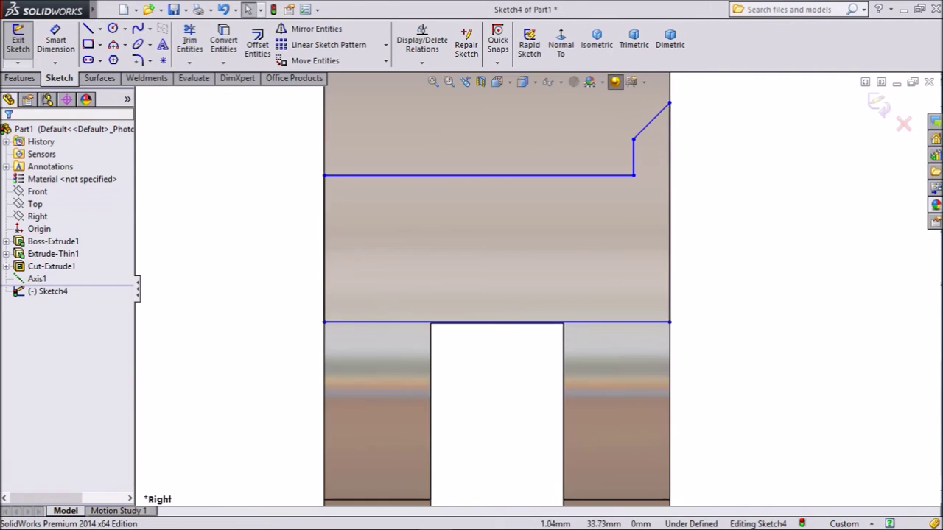
{"action": "scroll", "coordinate": [528, 349], "scroll_direction": "down", "scroll_amount": 3}
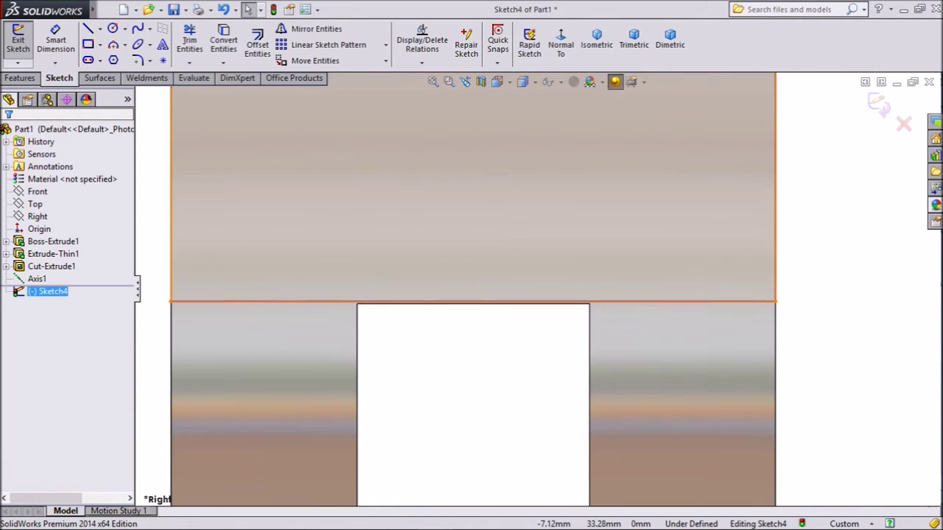
{"action": "left_click", "coordinate": [37, 279]}
{"action": "scroll", "coordinate": [196, 321], "scroll_direction": "down", "scroll_amount": 4}
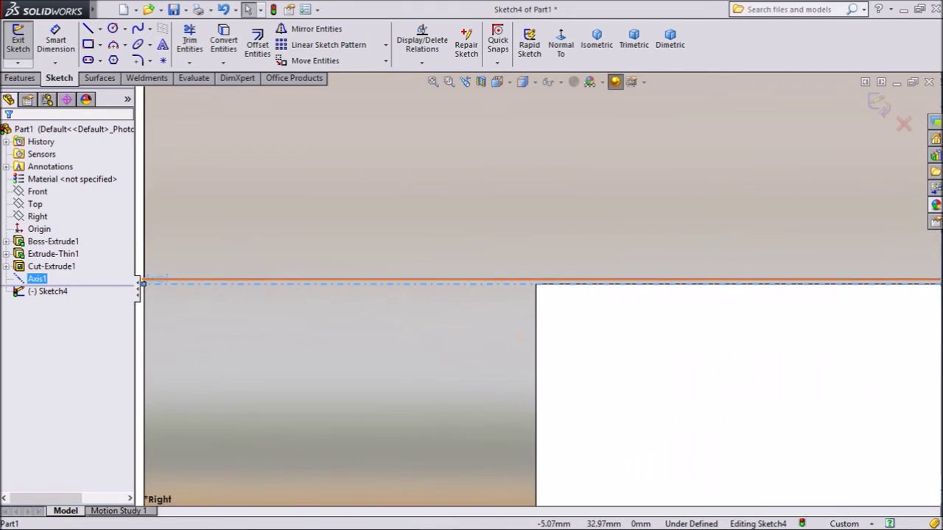
{"action": "scroll", "coordinate": [205, 280], "scroll_direction": "up", "scroll_amount": 1}
{"action": "scroll", "coordinate": [204, 280], "scroll_direction": "down", "scroll_amount": 7}
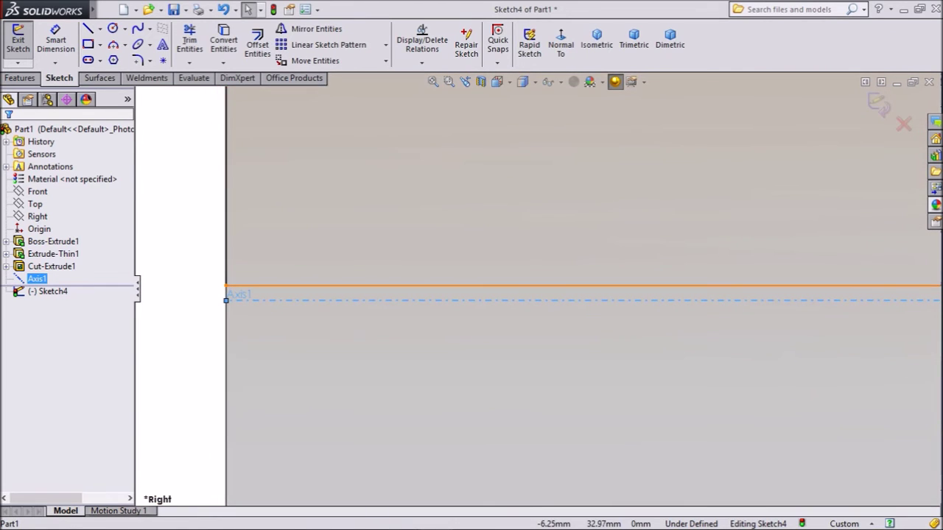
{"action": "left_click", "coordinate": [316, 286]}
{"action": "left_click", "coordinate": [164, 274]}
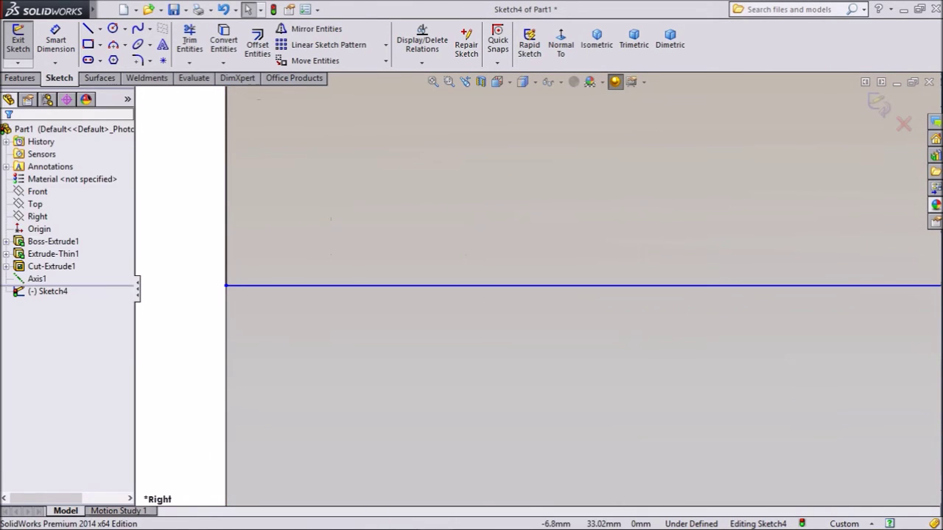
{"action": "left_click", "coordinate": [36, 279]}
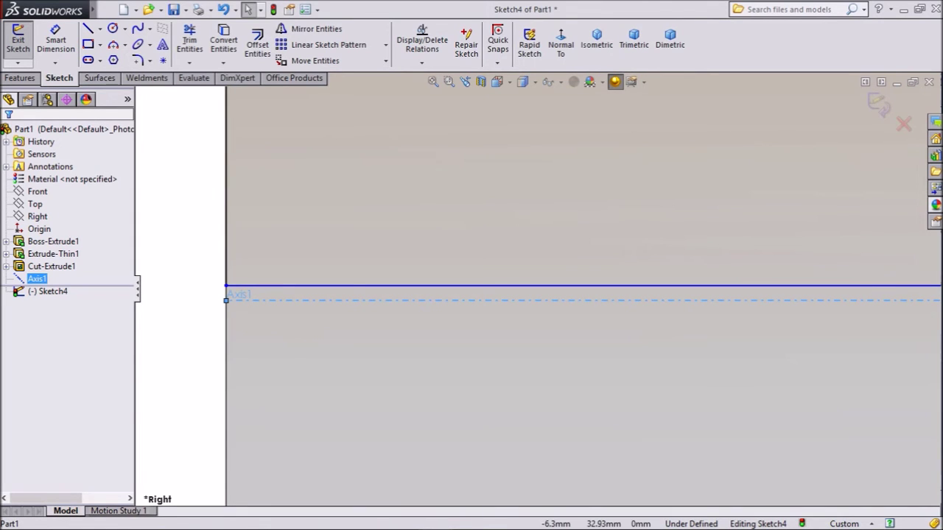
{"action": "left_click", "coordinate": [317, 285], "text": "ctrl"}
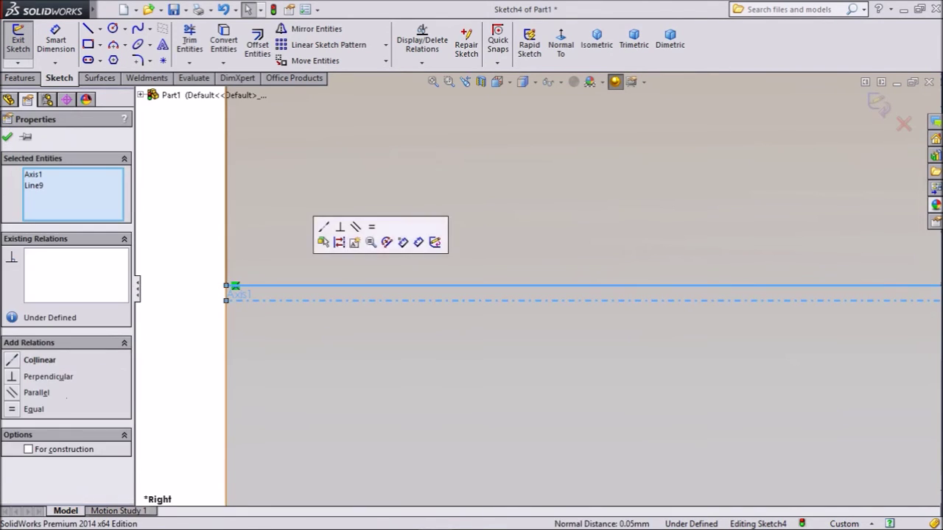
{"action": "left_click", "coordinate": [323, 241]}
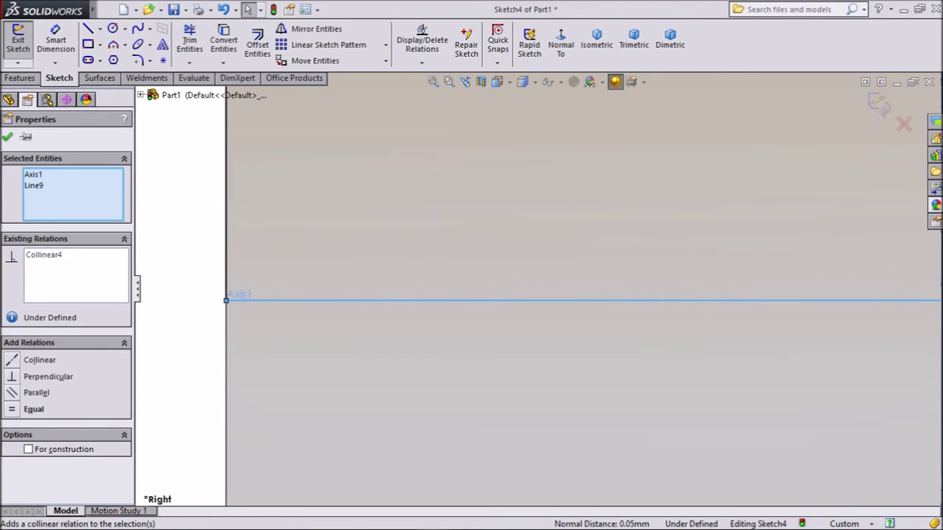
{"action": "scroll", "coordinate": [538, 291], "scroll_direction": "up", "scroll_amount": 2}
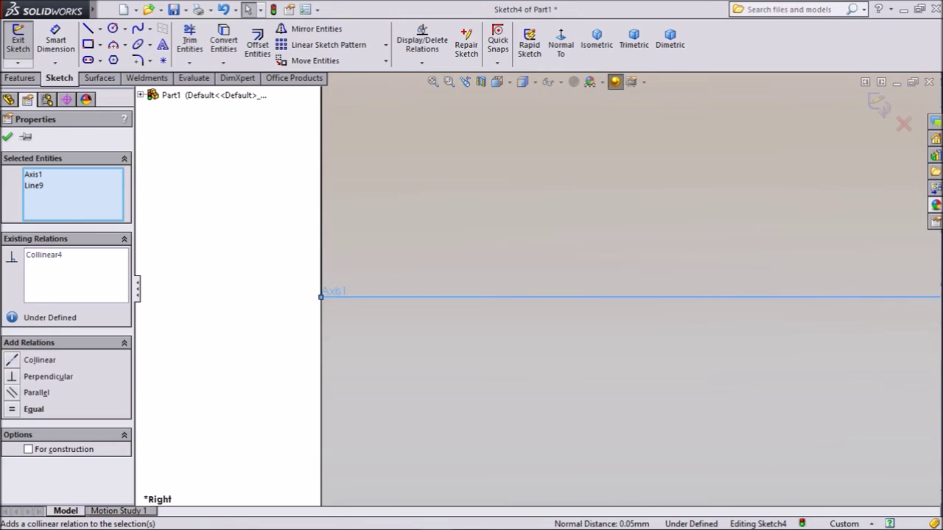
{"action": "scroll", "coordinate": [537, 290], "scroll_direction": "up", "scroll_amount": 13}
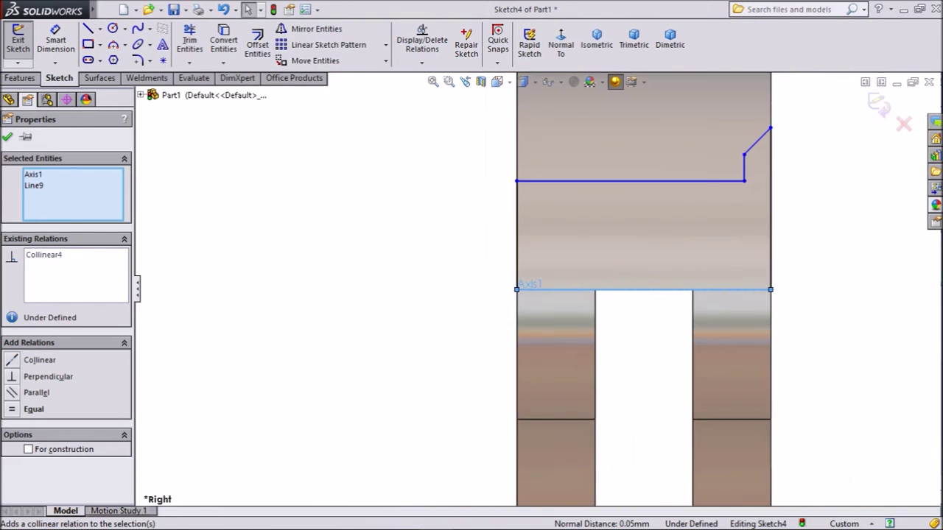
{"action": "scroll", "coordinate": [800, 122], "scroll_direction": "down", "scroll_amount": 7}
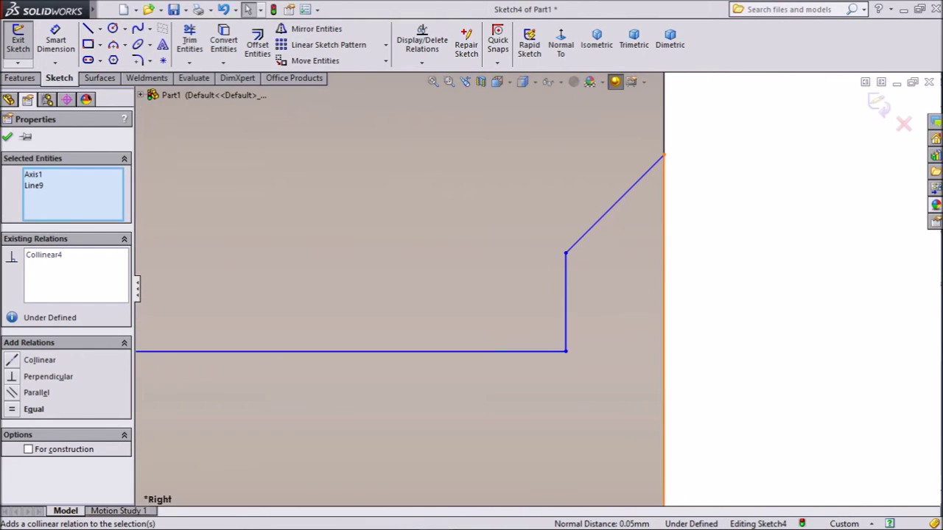
{"action": "scroll", "coordinate": [633, 179], "scroll_direction": "up", "scroll_amount": 4}
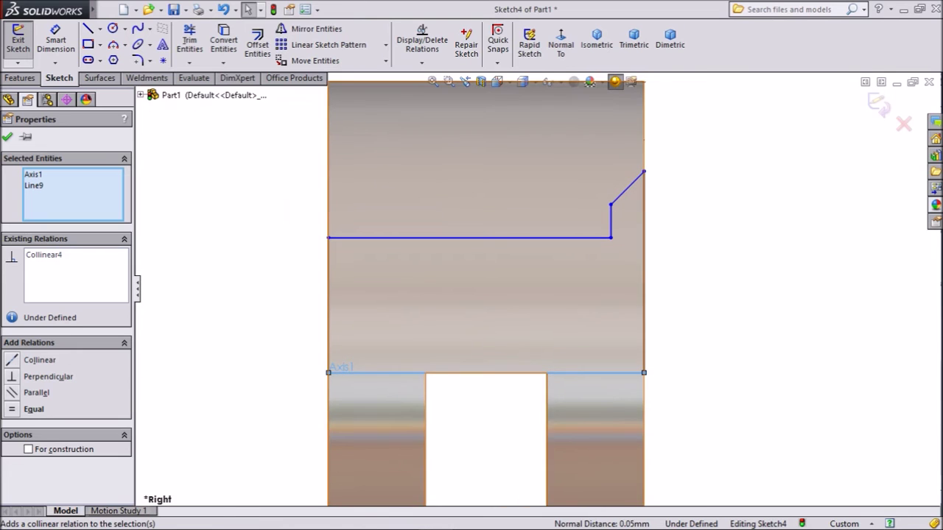
Dimension the horizontal distance between the profile's short vertical line and its tall vertical side to 1 mm
{"action": "key", "text": "Escape"}
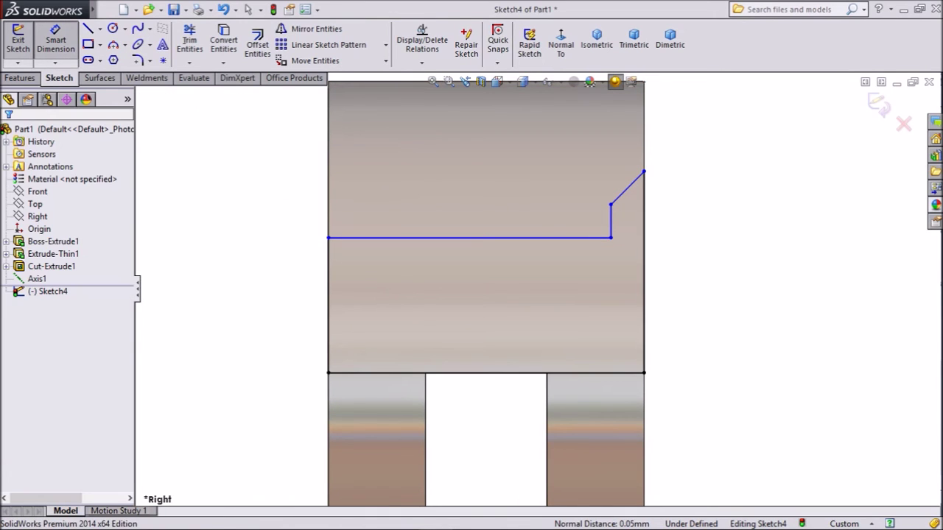
{"action": "left_click", "coordinate": [610, 222]}
{"action": "left_click", "coordinate": [644, 222]}
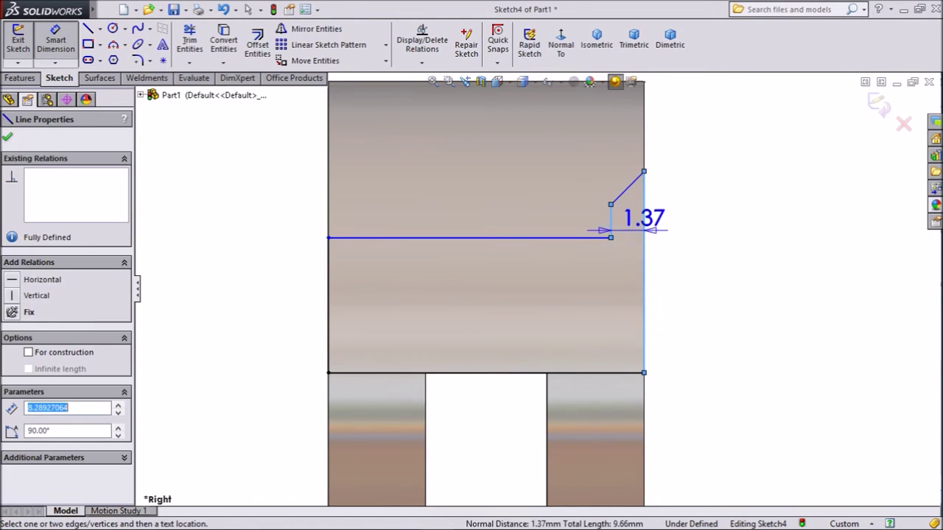
{"action": "left_click", "coordinate": [626, 134]}
{"action": "type", "text": "1"}
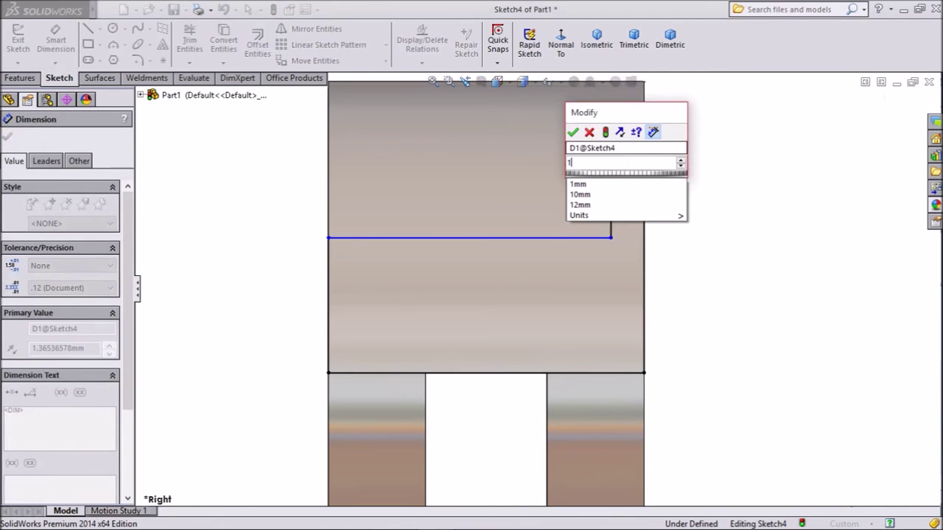
{"action": "key", "text": "Return"}
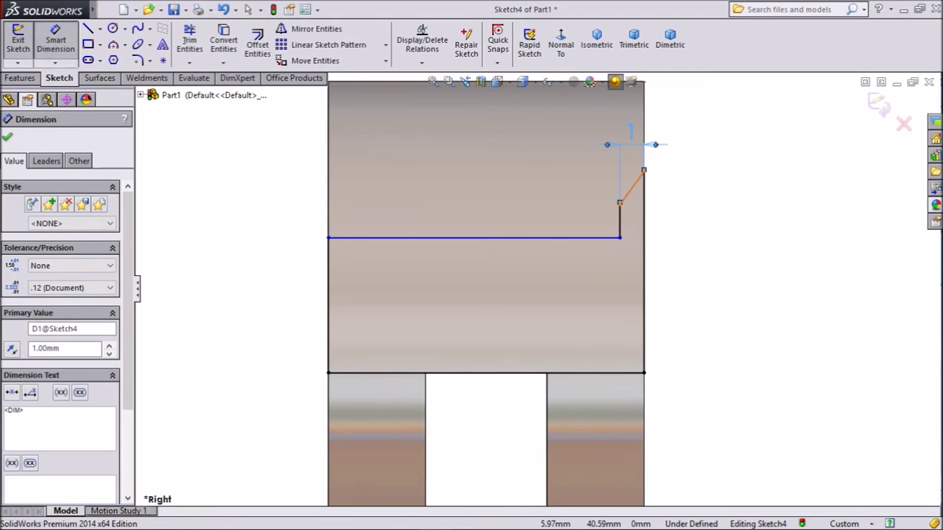
Dimension the angle between the profile's sloped line and its tall vertical side to 45°
{"action": "left_click", "coordinate": [623, 207]}
{"action": "left_click", "coordinate": [644, 207]}
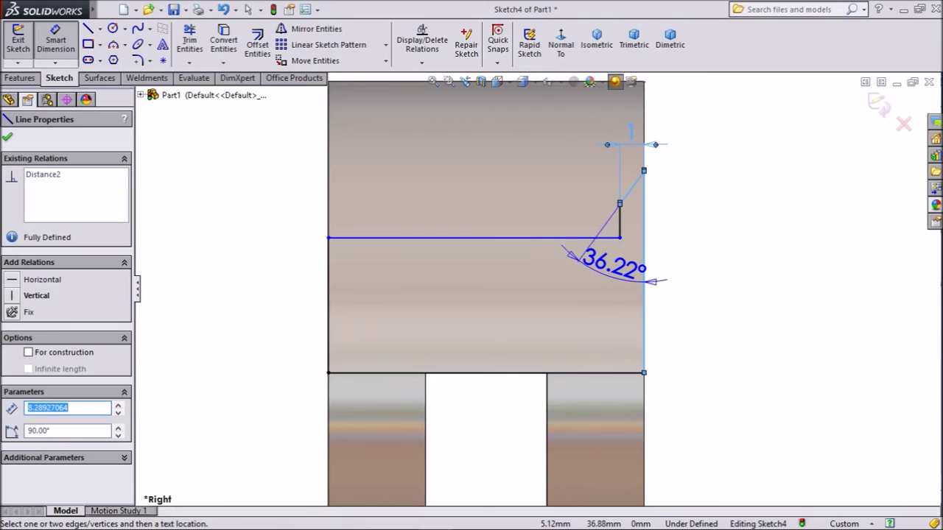
{"action": "left_click", "coordinate": [560, 243]}
{"action": "type", "text": "45"}
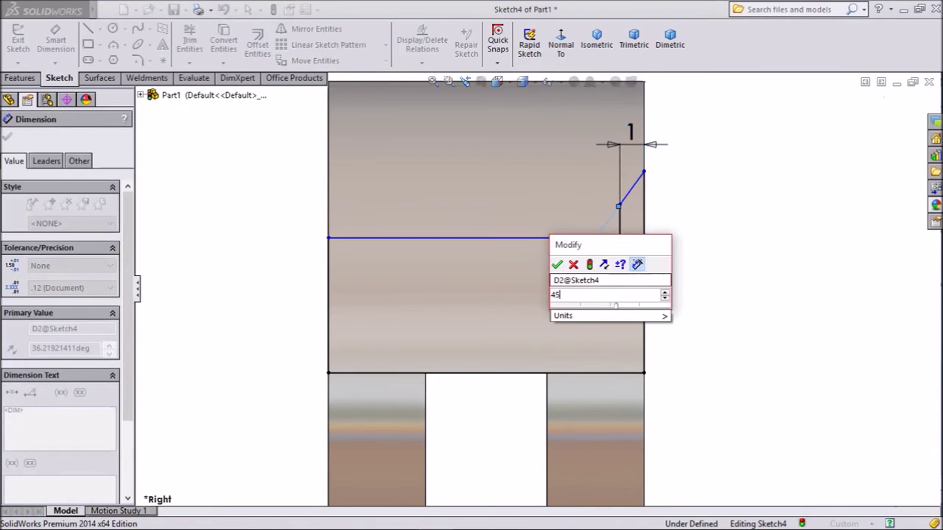
{"action": "key", "text": "Return"}
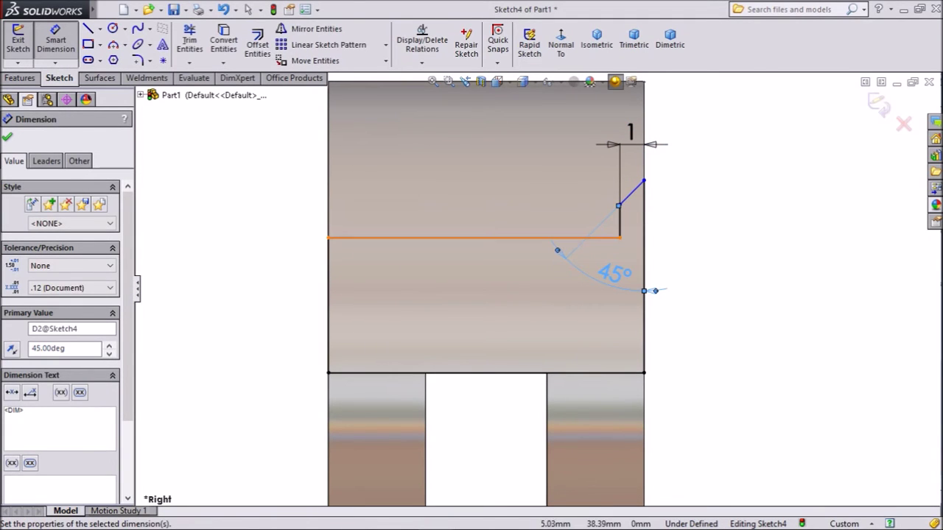
Dimension the height of the profile's long upper horizontal line above the axis line to 5.5 mm
{"action": "left_click", "coordinate": [605, 238]}
{"action": "left_click", "coordinate": [606, 373]}
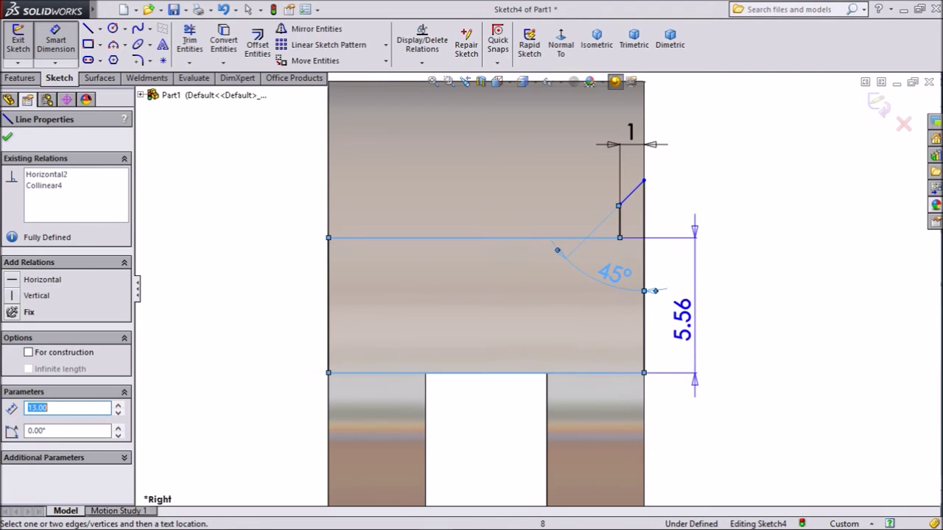
{"action": "left_click", "coordinate": [685, 309]}
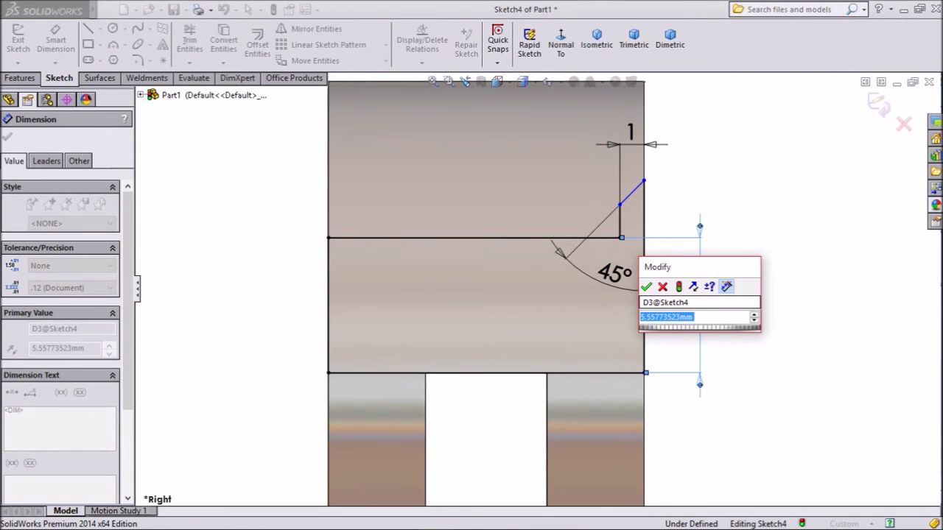
{"action": "type", "text": "5.5"}
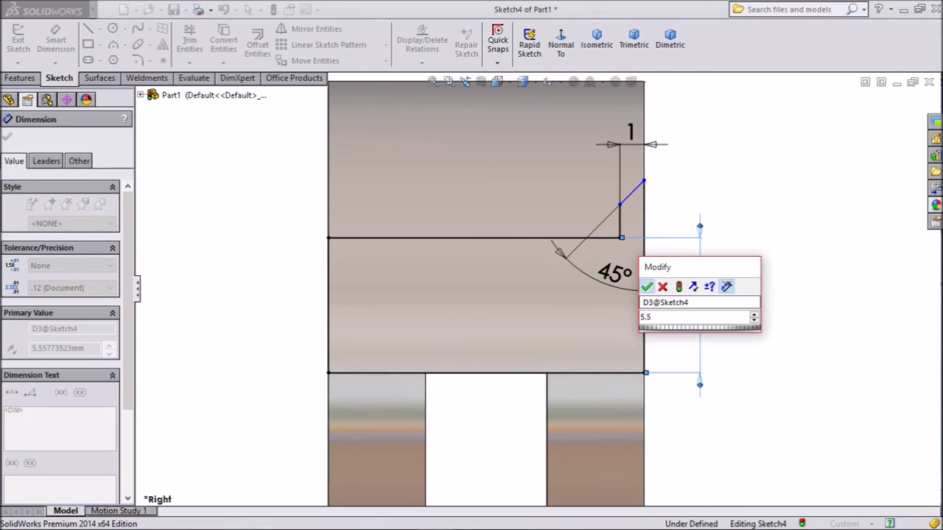
{"action": "key", "text": "Return"}
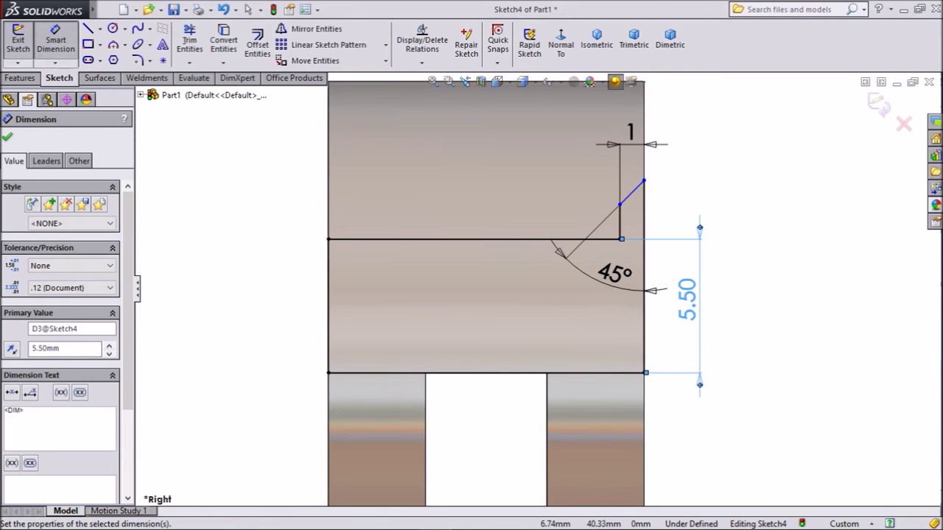
Dimension the height of the slope's upper endpoint above the axis line to 8.75 mm
{"action": "left_click", "coordinate": [644, 181]}
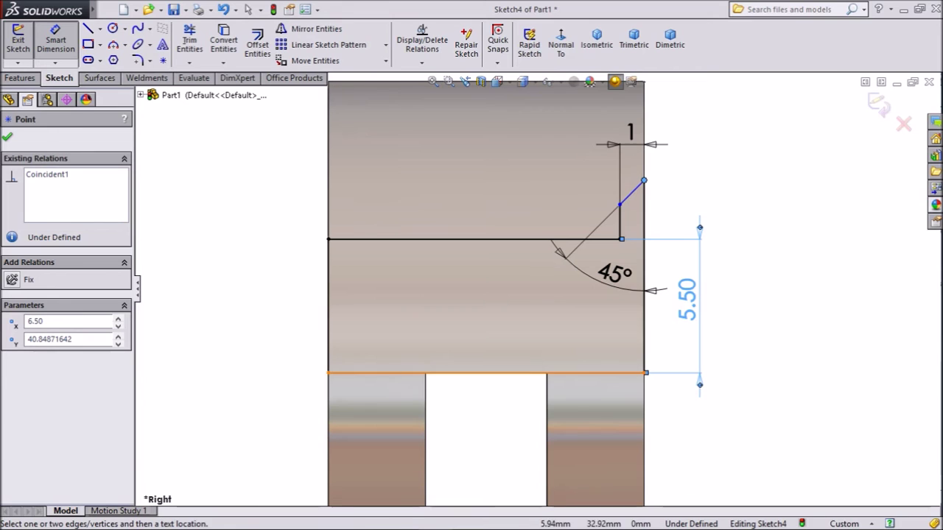
{"action": "left_click", "coordinate": [628, 373]}
{"action": "left_click", "coordinate": [785, 291]}
{"action": "type", "text": "8.75"}
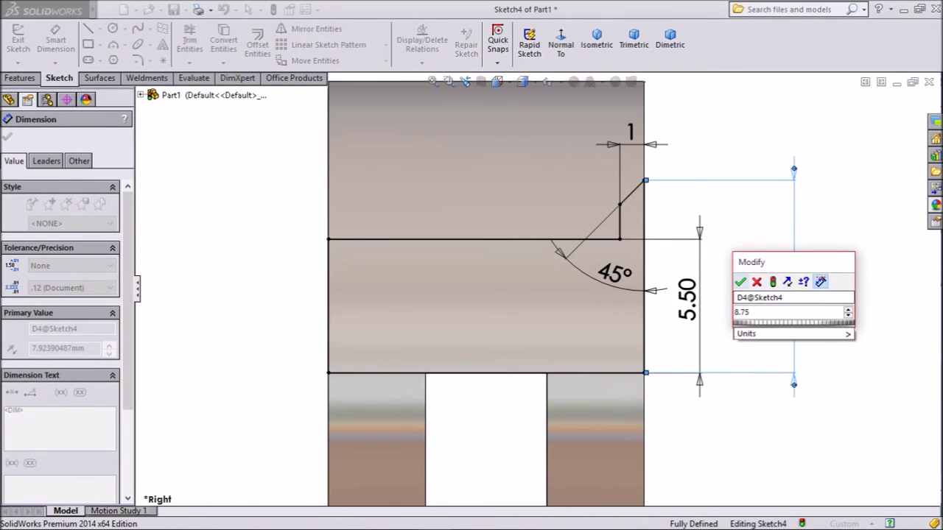
{"action": "key", "text": "Return"}
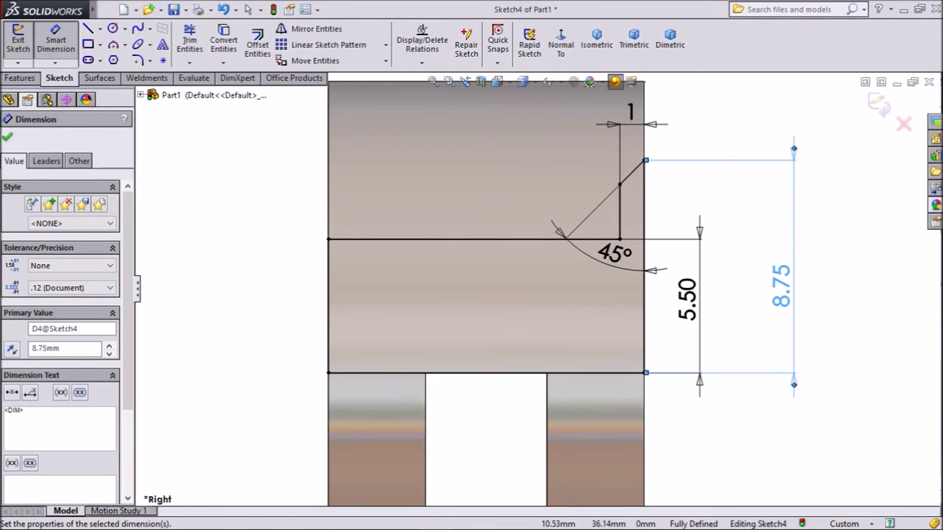
Revolve-cut the stepped profile 360° through the head, using its lowest line on the head's axis as the axis of revolution
{"action": "scroll", "coordinate": [532, 291], "scroll_direction": "up", "scroll_amount": 1}
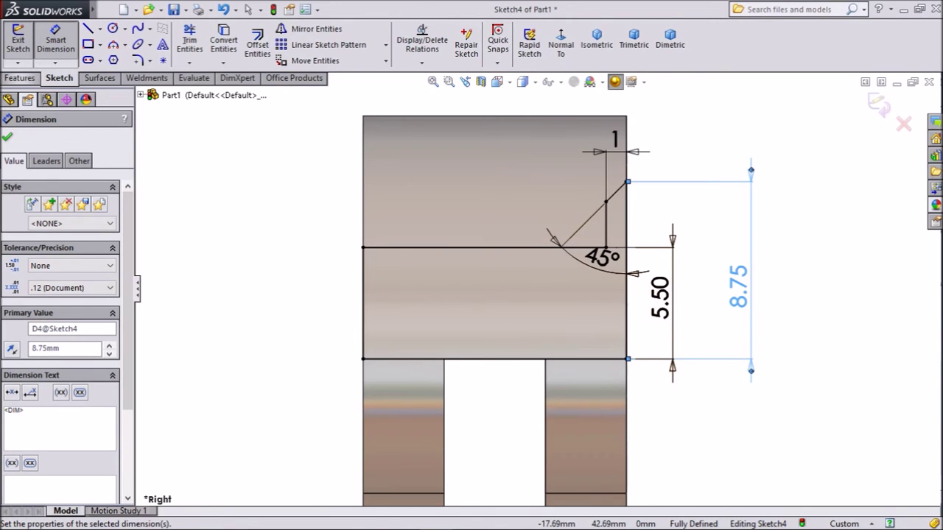
{"action": "left_click", "coordinate": [20, 78]}
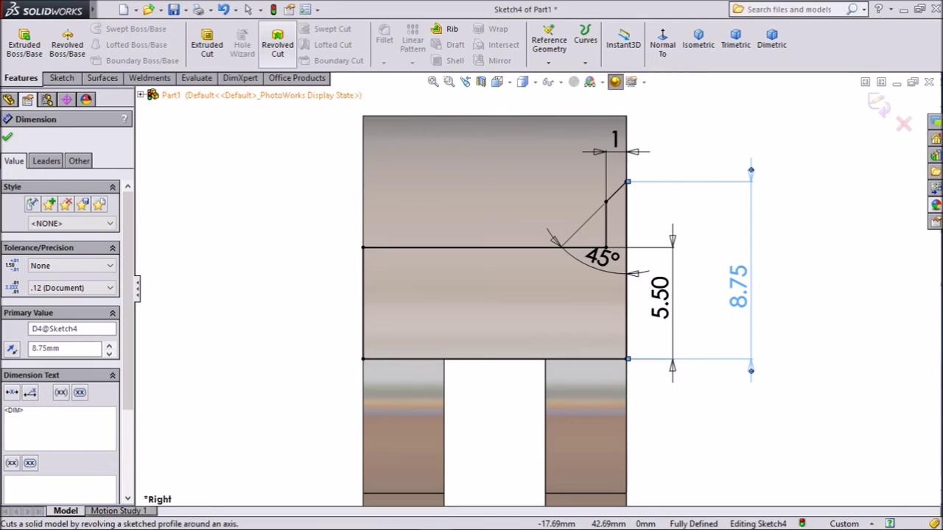
{"action": "left_click", "coordinate": [277, 45]}
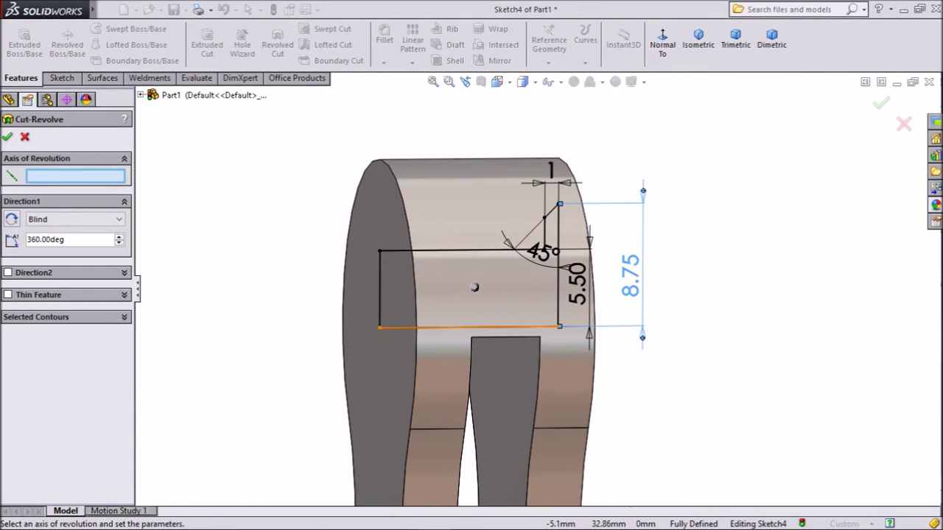
{"action": "left_click", "coordinate": [471, 327]}
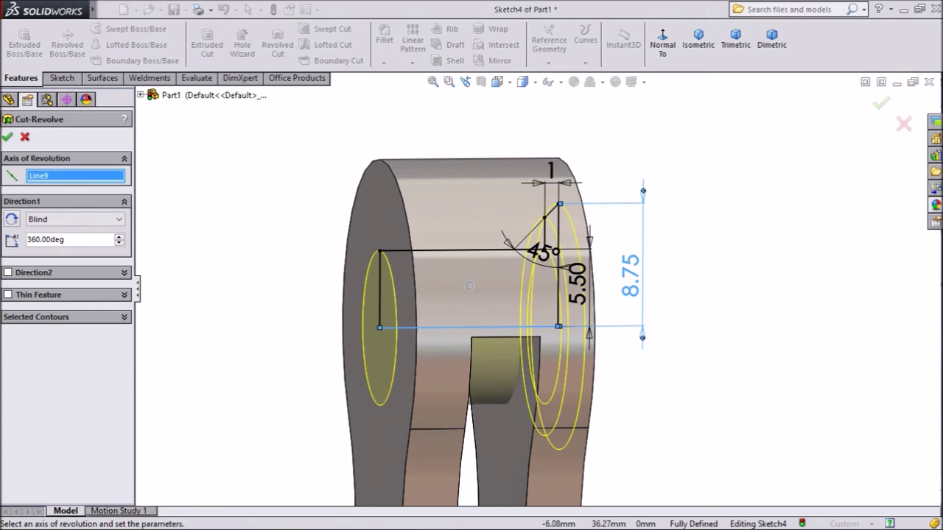
{"action": "right_click", "coordinate": [470, 286]}
Inspect the revolved bore and its bevelled recess in the head from several angles and distances
{"action": "middle_click_drag", "start_coordinate": [574, 296], "coordinate": [475, 315]}
{"action": "middle_click_drag", "start_coordinate": [589, 317], "coordinate": [626, 316]}
{"action": "scroll", "coordinate": [645, 318], "scroll_direction": "up", "scroll_amount": 1}
{"action": "scroll", "coordinate": [649, 318], "scroll_direction": "down", "scroll_amount": 1}
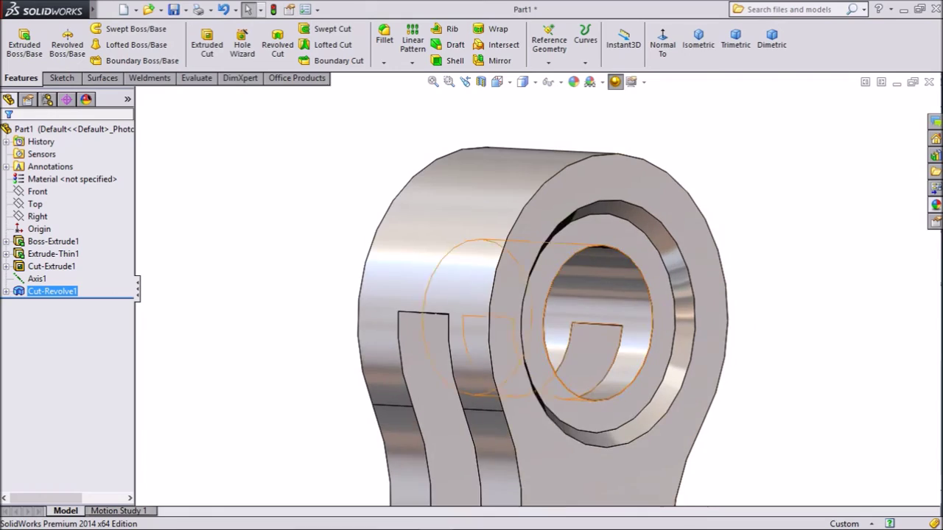
{"action": "scroll", "coordinate": [650, 321], "scroll_direction": "down", "scroll_amount": 2}
{"action": "middle_click_drag", "start_coordinate": [748, 318], "coordinate": [677, 286]}
{"action": "scroll", "coordinate": [539, 324], "scroll_direction": "up", "scroll_amount": 1}
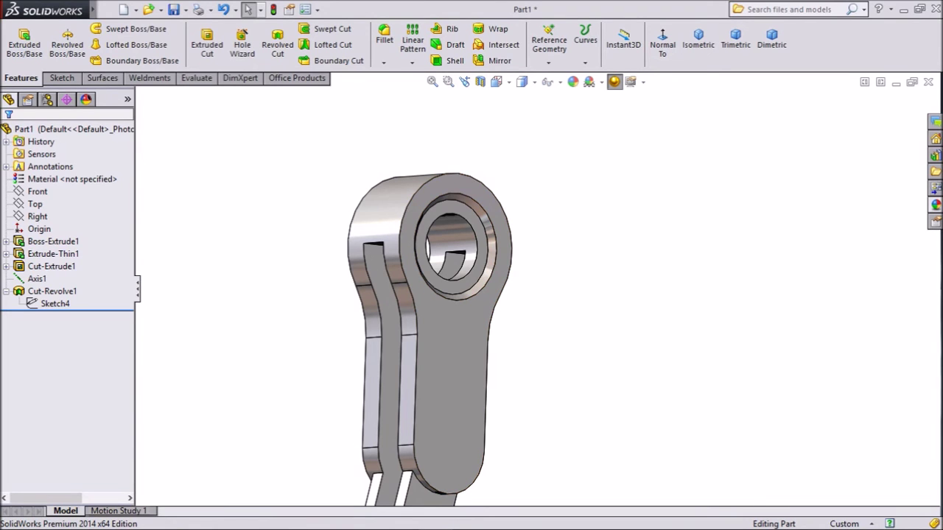
Start a sketch on the Front plane, view it face-on from the back, and convert the recess's outer 17.50 mm circular edge into it
{"action": "left_click", "coordinate": [37, 192]}
{"action": "left_click", "coordinate": [50, 174]}
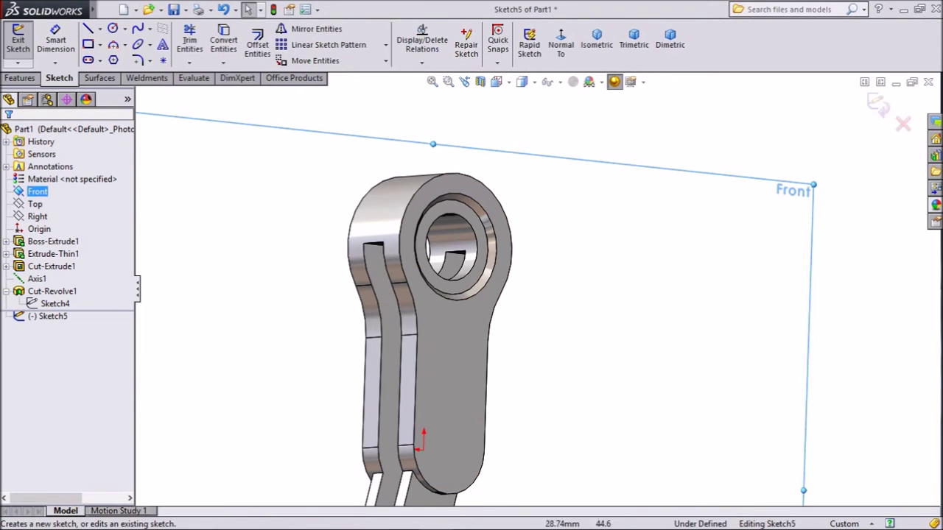
{"action": "left_click", "coordinate": [560, 43]}
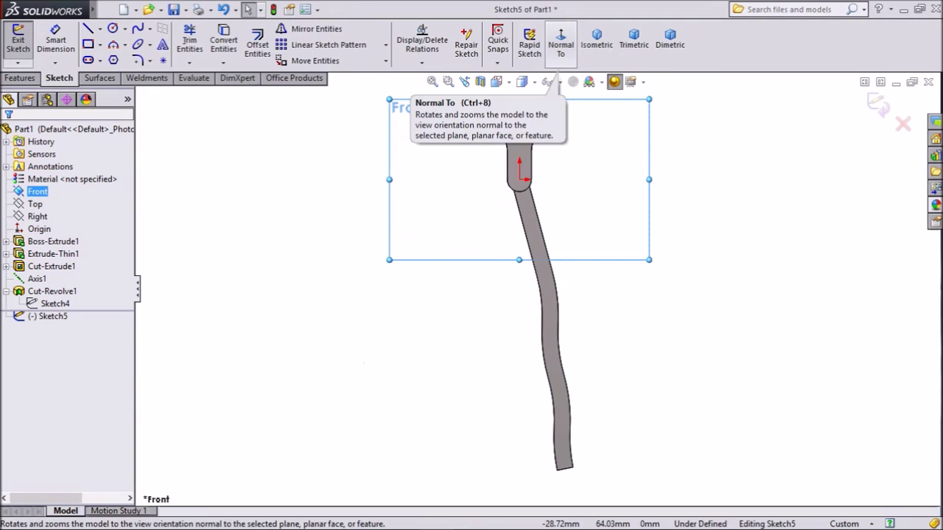
{"action": "left_click", "coordinate": [561, 42]}
{"action": "scroll", "coordinate": [556, 110], "scroll_direction": "down", "scroll_amount": 6}
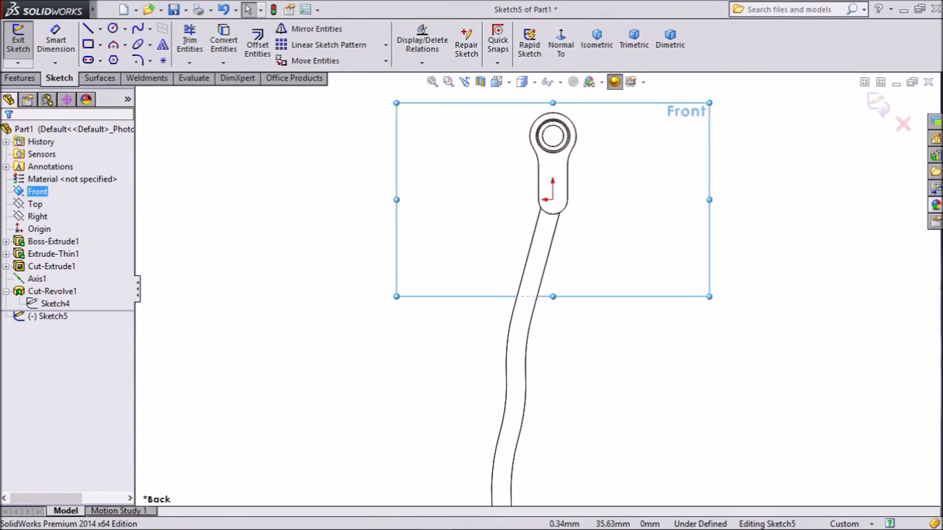
{"action": "scroll", "coordinate": [546, 167], "scroll_direction": "down", "scroll_amount": 3}
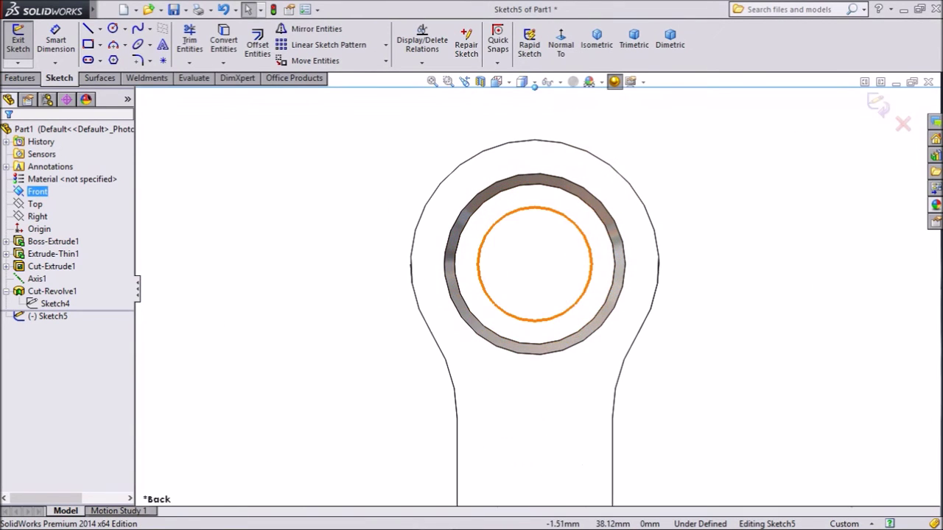
{"action": "scroll", "coordinate": [550, 233], "scroll_direction": "down", "scroll_amount": 1}
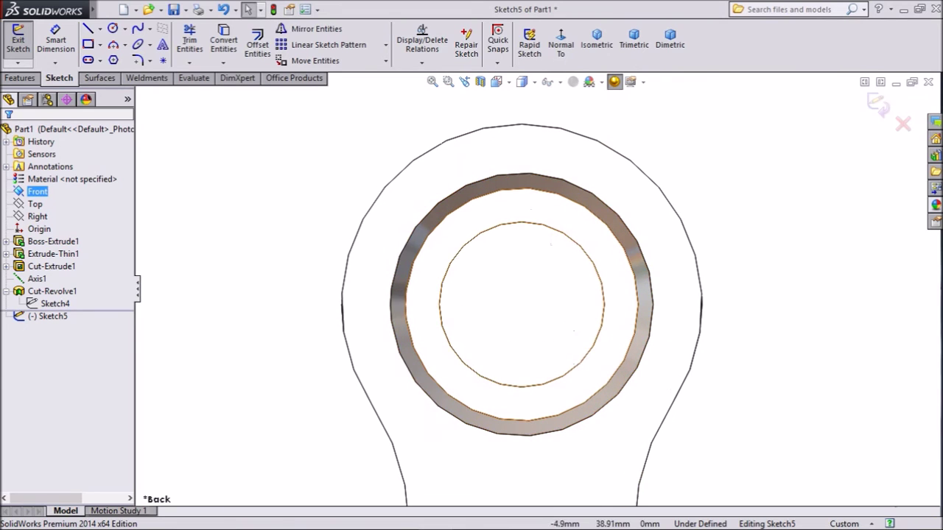
{"action": "left_click", "coordinate": [505, 174]}
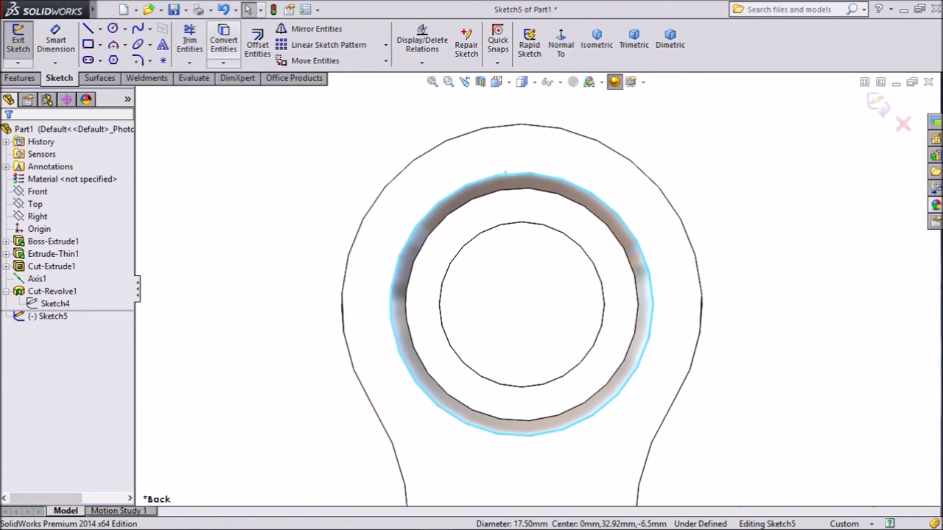
{"action": "left_click", "coordinate": [223, 43]}
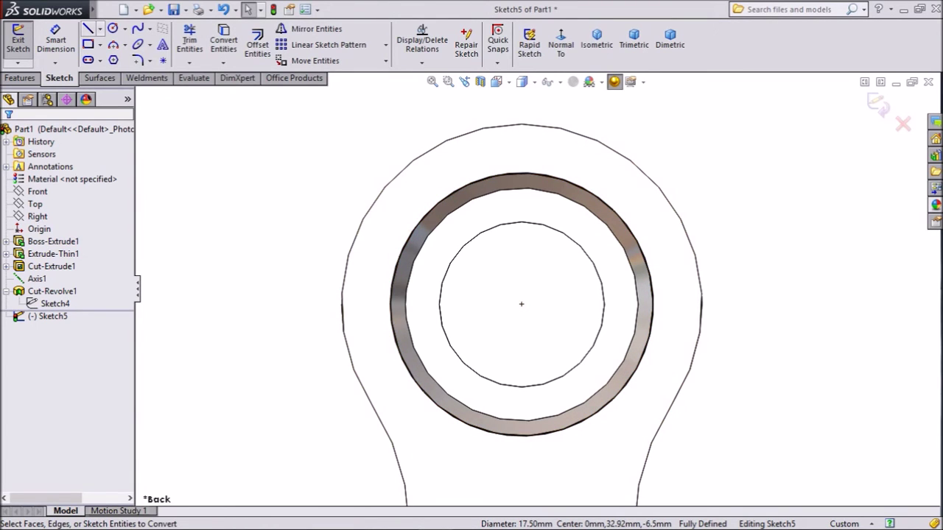
Draw a vertical centerline from the centre of the head's bore to the origin
{"action": "left_click", "coordinate": [99, 28]}
{"action": "left_click", "coordinate": [121, 57]}
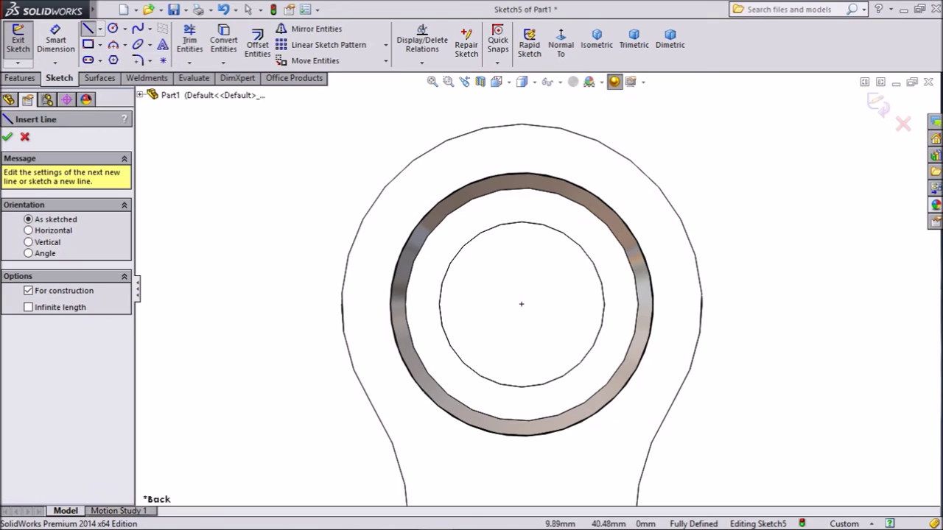
{"action": "scroll", "coordinate": [477, 270], "scroll_direction": "up", "scroll_amount": 3}
{"action": "scroll", "coordinate": [513, 339], "scroll_direction": "down", "scroll_amount": 2}
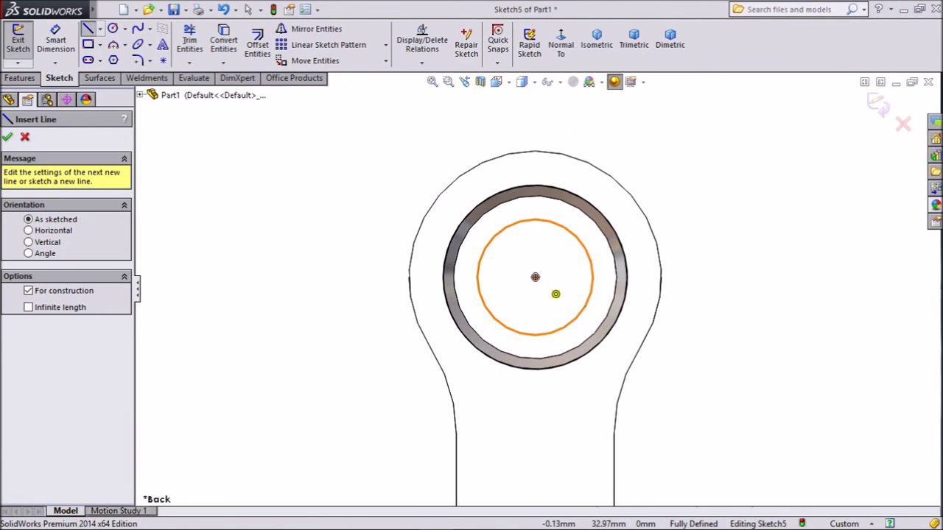
{"action": "left_click", "coordinate": [534, 277]}
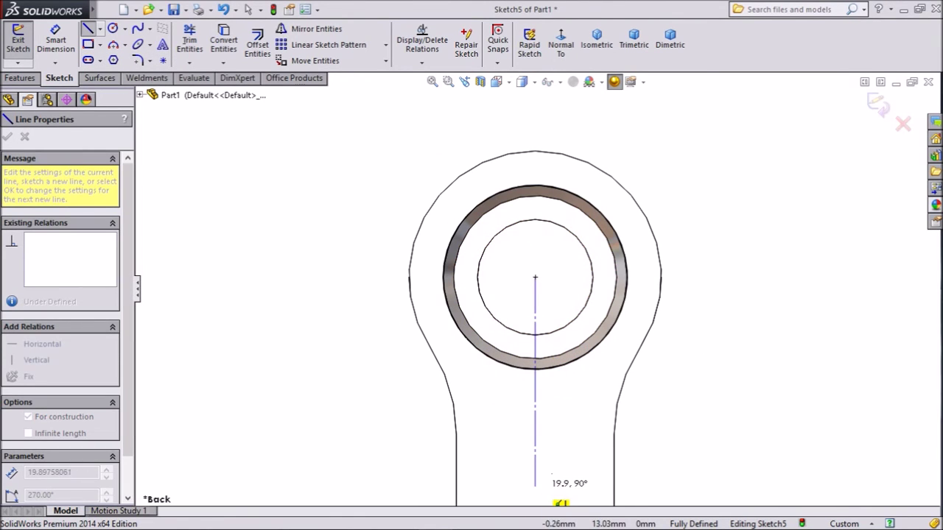
{"action": "scroll", "coordinate": [536, 291], "scroll_direction": "up", "scroll_amount": 3}
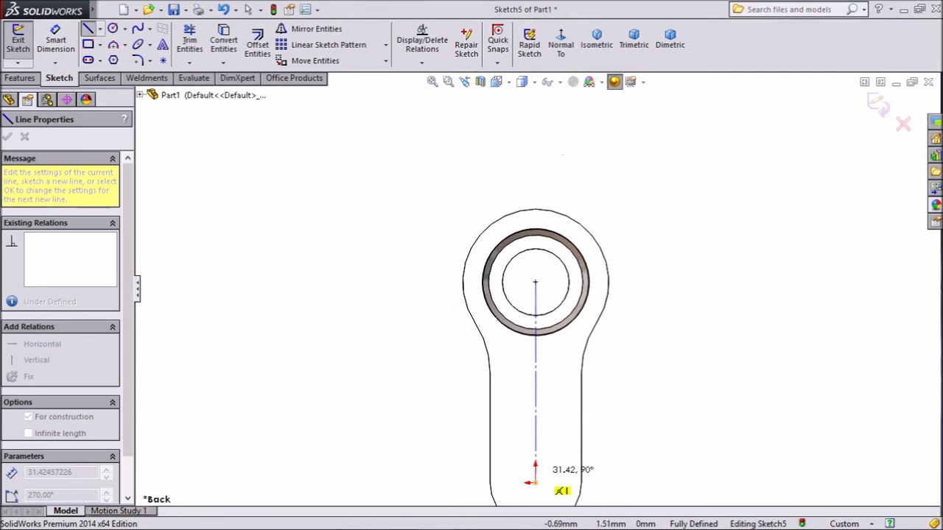
{"action": "left_click", "coordinate": [534, 483]}
{"action": "right_click", "coordinate": [534, 381]}
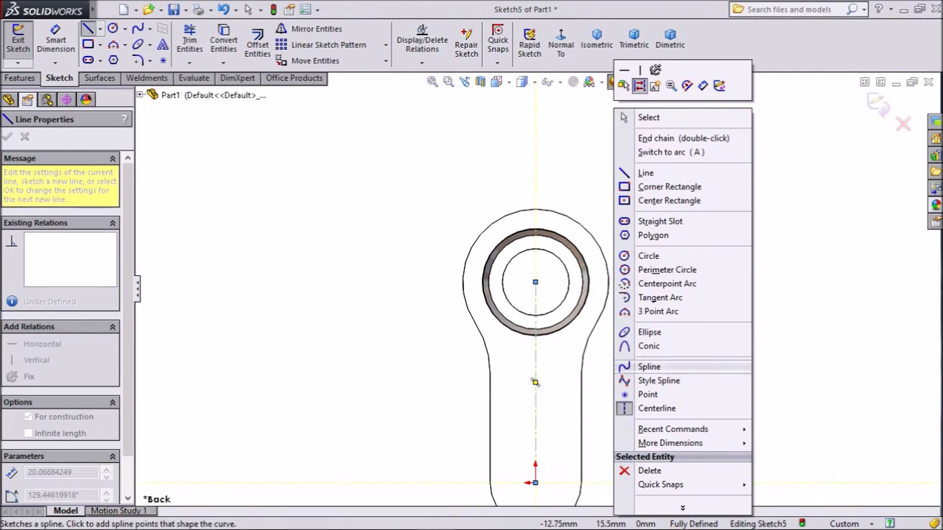
{"action": "left_click", "coordinate": [648, 117]}
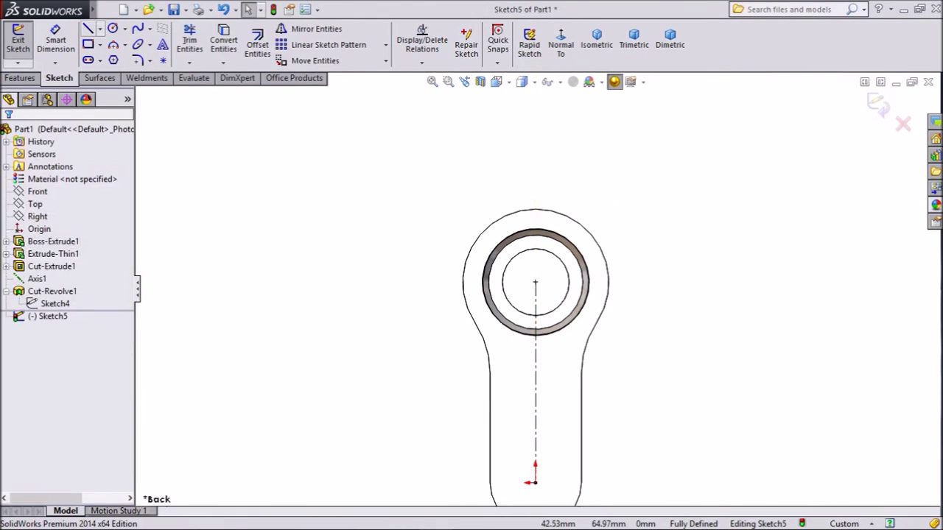
Draw a slanted centerline about 27 mm long from the bore's centre up and outward past the head's upper-left edge
{"action": "left_click", "coordinate": [100, 28]}
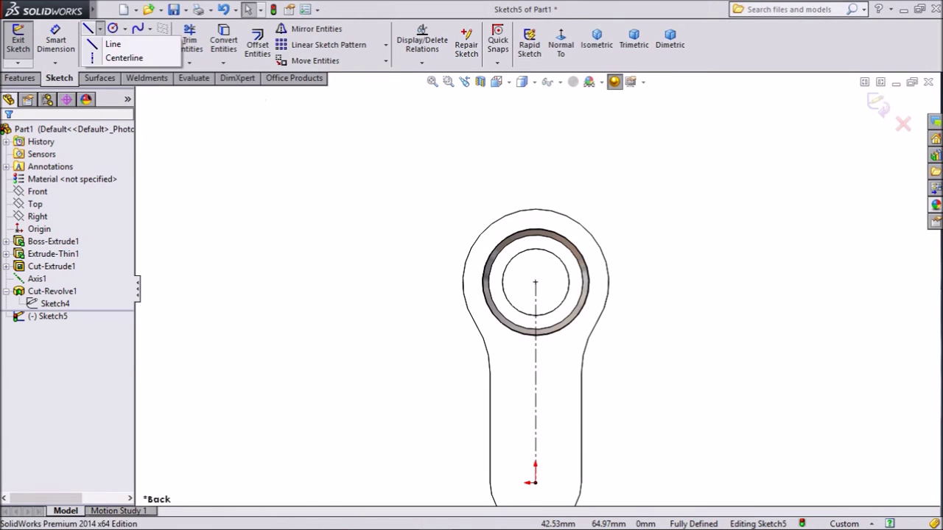
{"action": "left_click", "coordinate": [122, 58]}
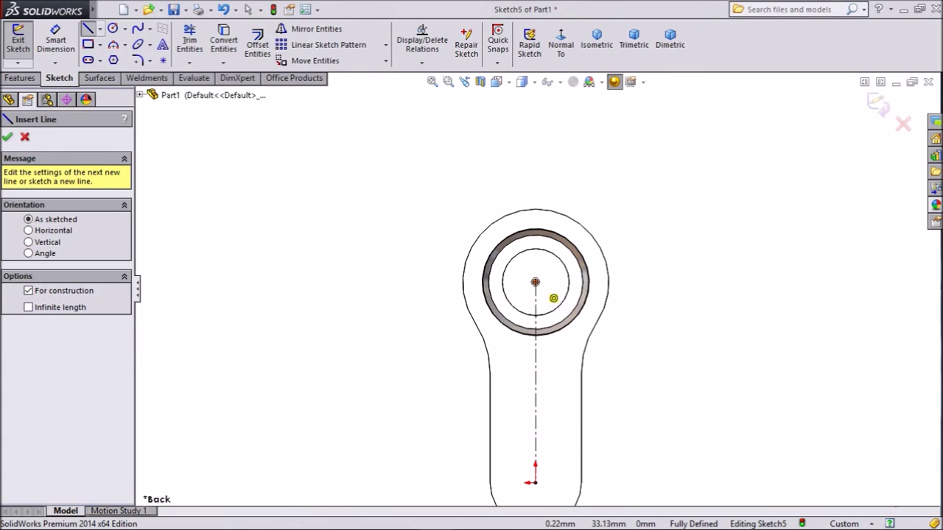
{"action": "left_click", "coordinate": [535, 282]}
{"action": "left_click", "coordinate": [420, 167]}
{"action": "right_click", "coordinate": [478, 224]}
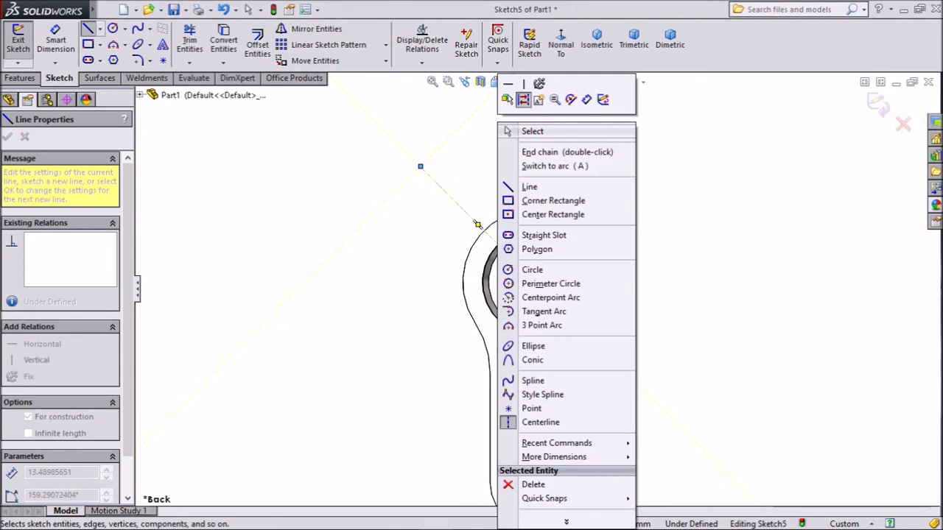
{"action": "left_click", "coordinate": [516, 131]}
{"action": "scroll", "coordinate": [502, 243], "scroll_direction": "down", "scroll_amount": 3}
{"action": "scroll", "coordinate": [534, 291], "scroll_direction": "up", "scroll_amount": 1}
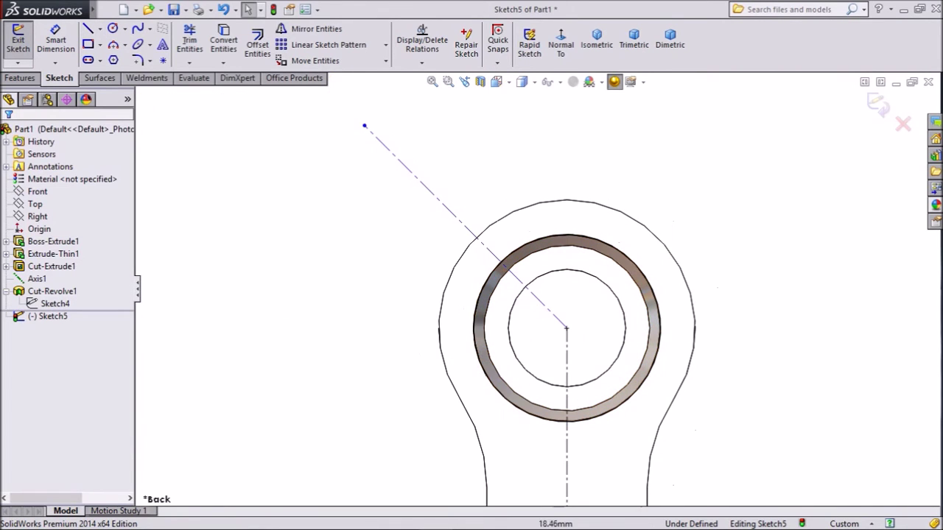
Dimension the angle between the slanted and vertical centerlines as 135°
{"action": "left_click", "coordinate": [56, 40]}
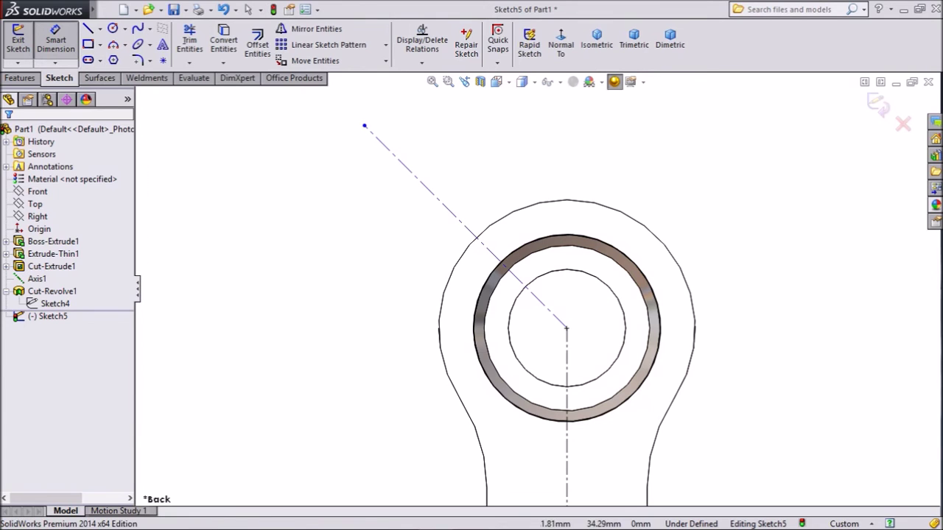
{"action": "left_click", "coordinate": [530, 293]}
{"action": "left_click", "coordinate": [567, 402]}
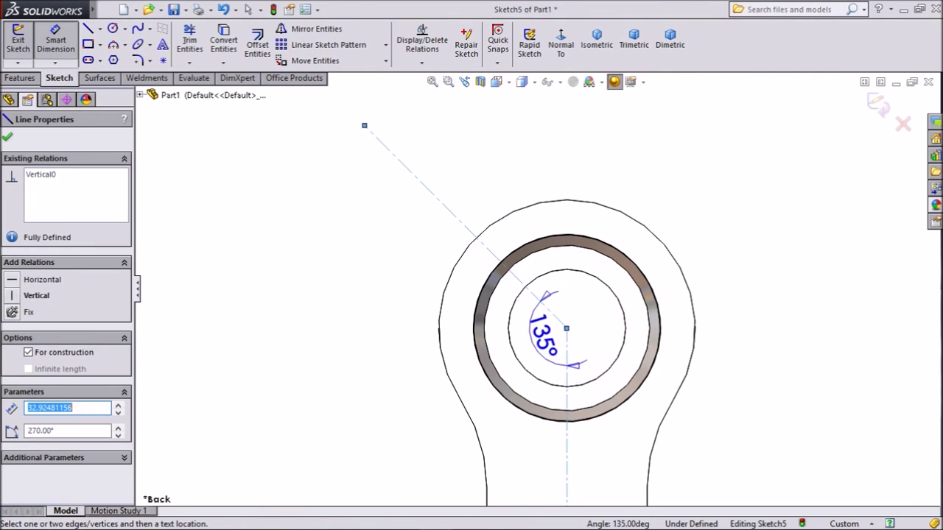
{"action": "left_click", "coordinate": [543, 335]}
{"action": "type", "text": "135"}
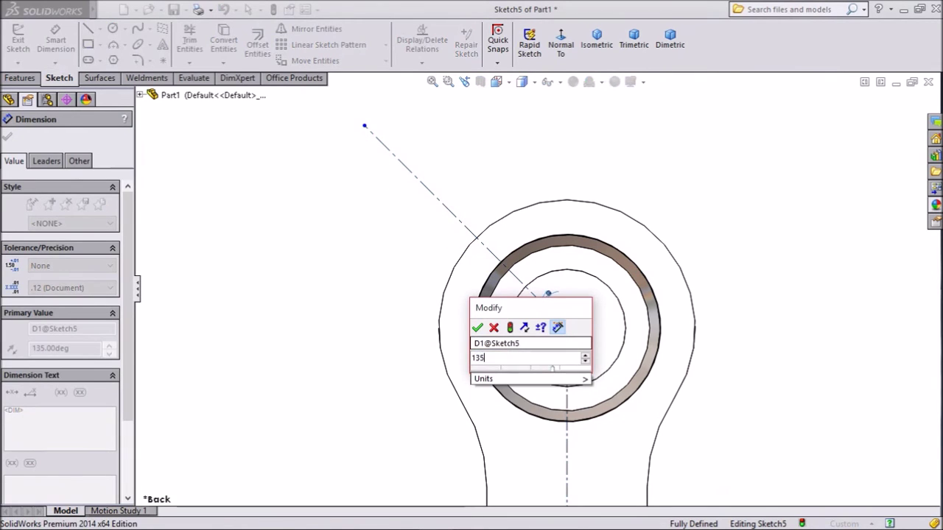
{"action": "key", "text": "Return"}
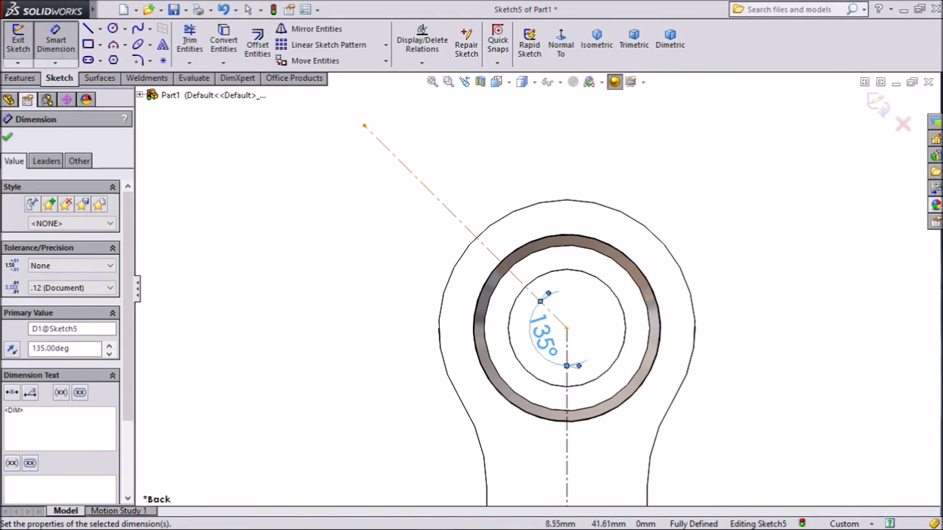
Dimension the slanted centerline's length as 18 mm
{"action": "left_click", "coordinate": [468, 228]}
{"action": "left_click", "coordinate": [498, 204]}
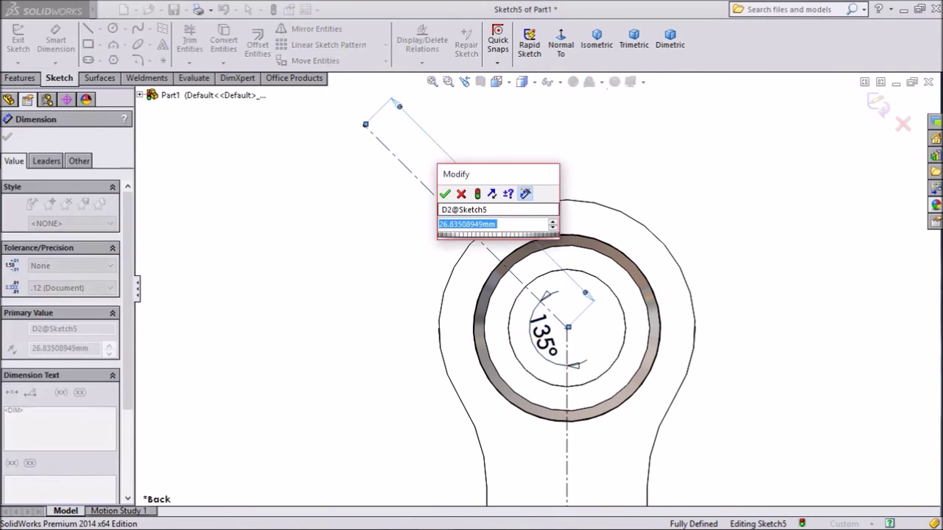
{"action": "type", "text": "18"}
{"action": "key", "text": "Return"}
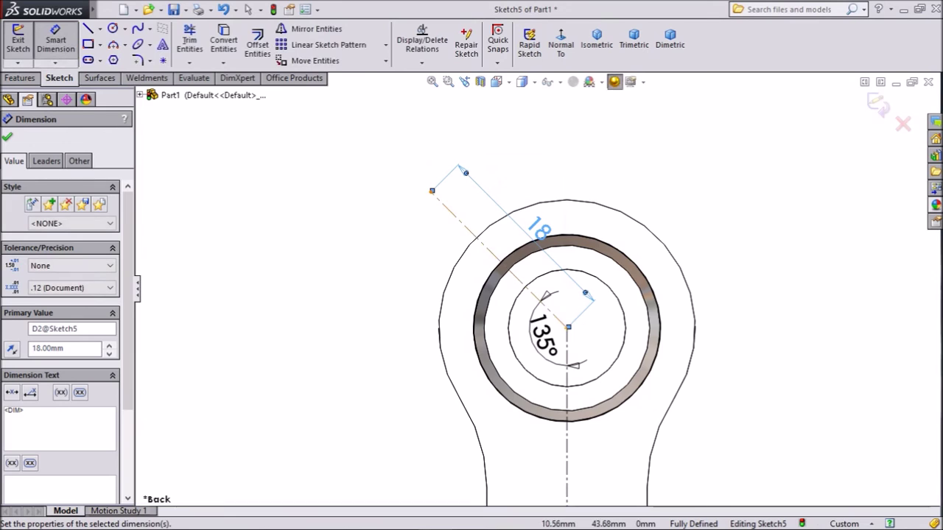
{"action": "left_click", "coordinate": [8, 137]}
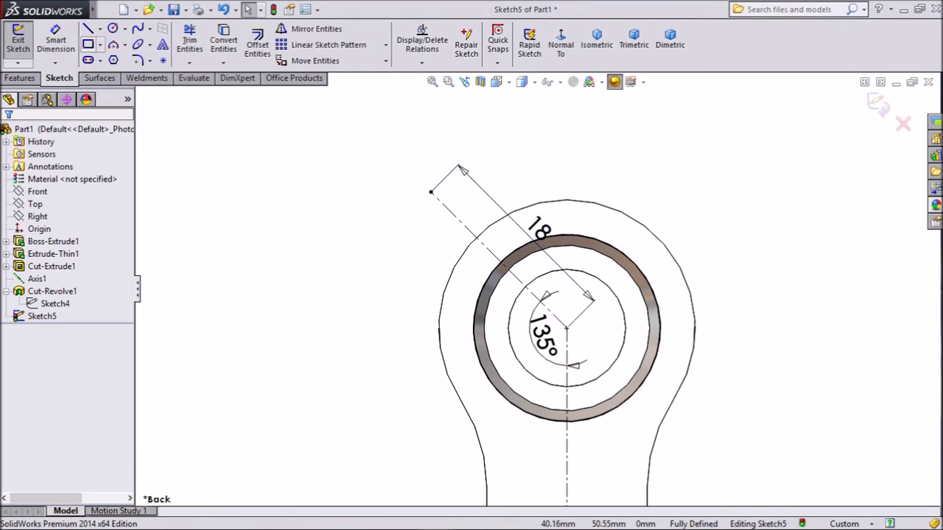
{"action": "left_click", "coordinate": [87, 29]}
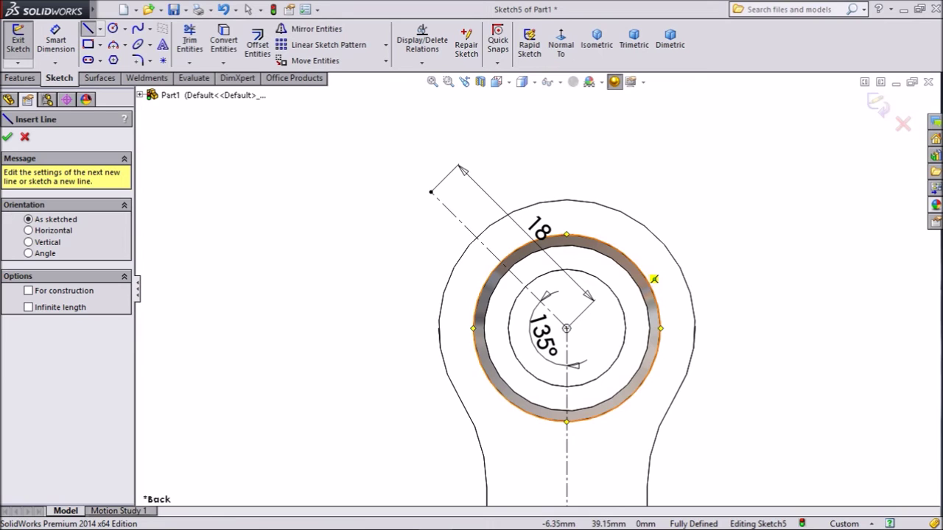
{"action": "scroll", "coordinate": [654, 278], "scroll_direction": "down", "scroll_amount": 2}
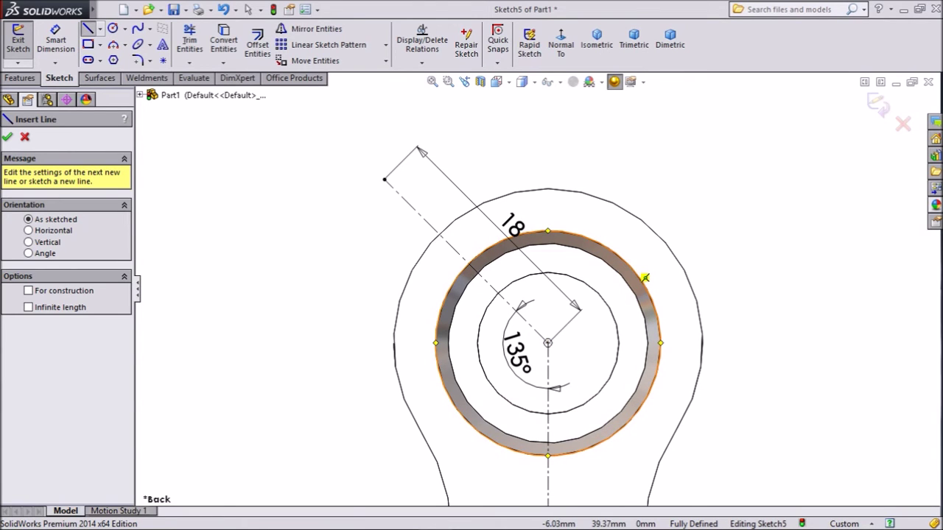
{"action": "left_click", "coordinate": [646, 278]}
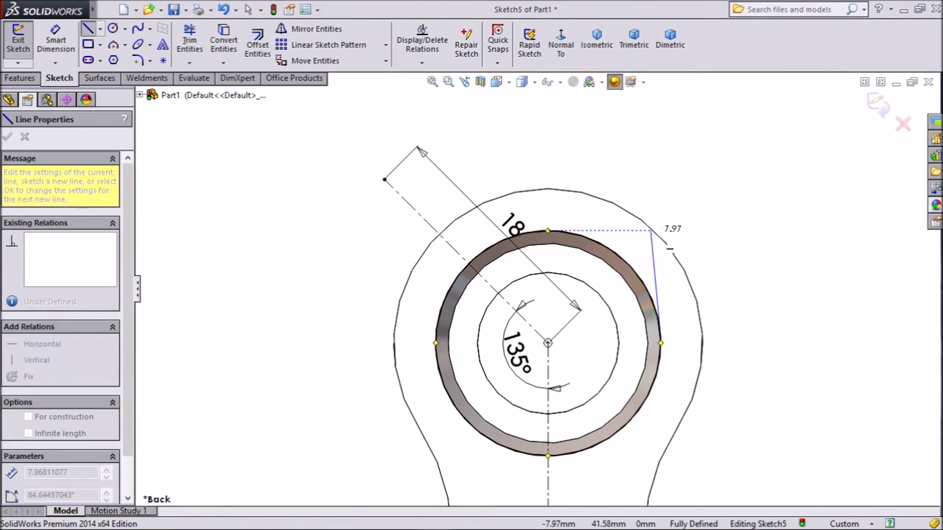
{"action": "key", "text": "Escape"}
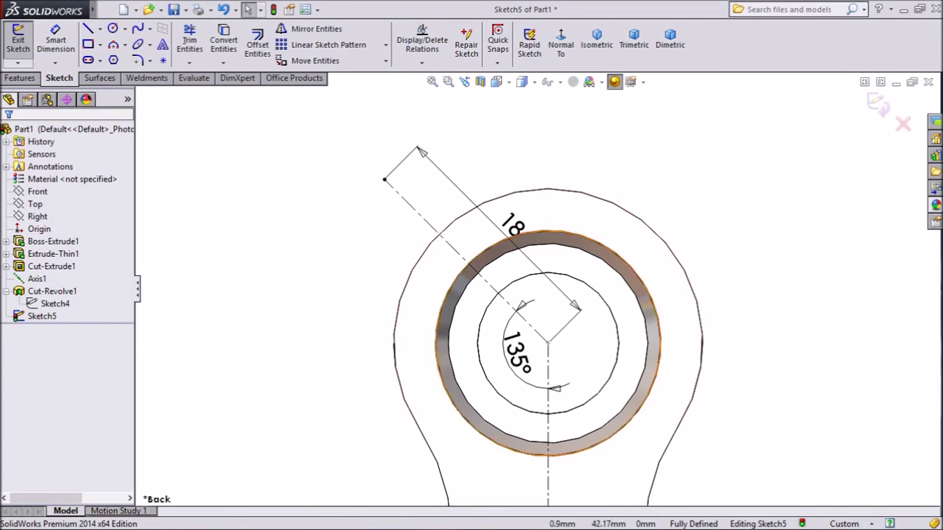
Draw a short radial line from the recess circle's upper-right part outward, ending just beyond the head's outer edge
{"action": "key", "text": "l"}
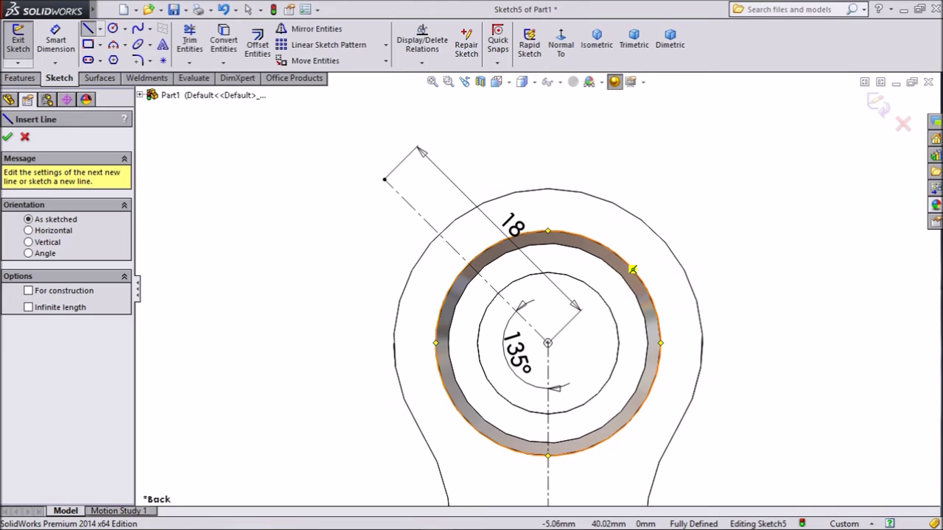
{"action": "left_click", "coordinate": [632, 269]}
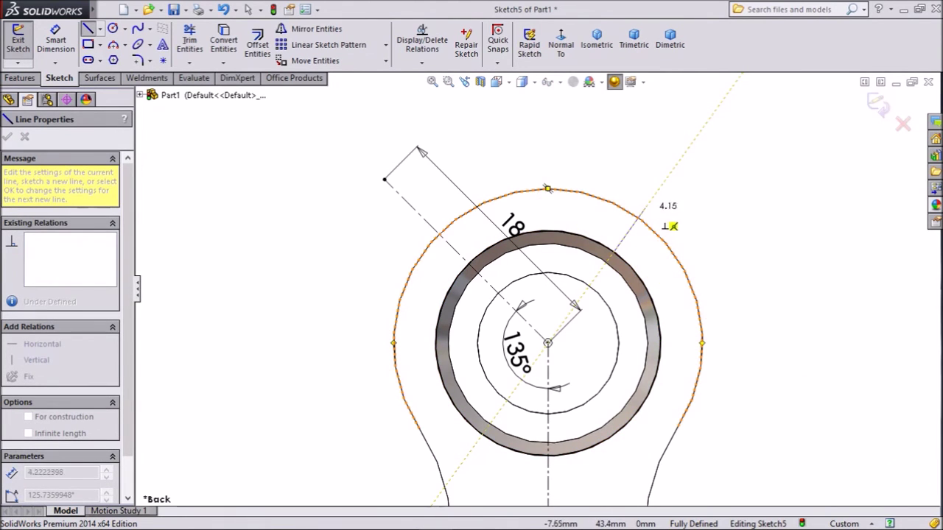
{"action": "left_click", "coordinate": [649, 201]}
{"action": "right_click", "coordinate": [685, 194]}
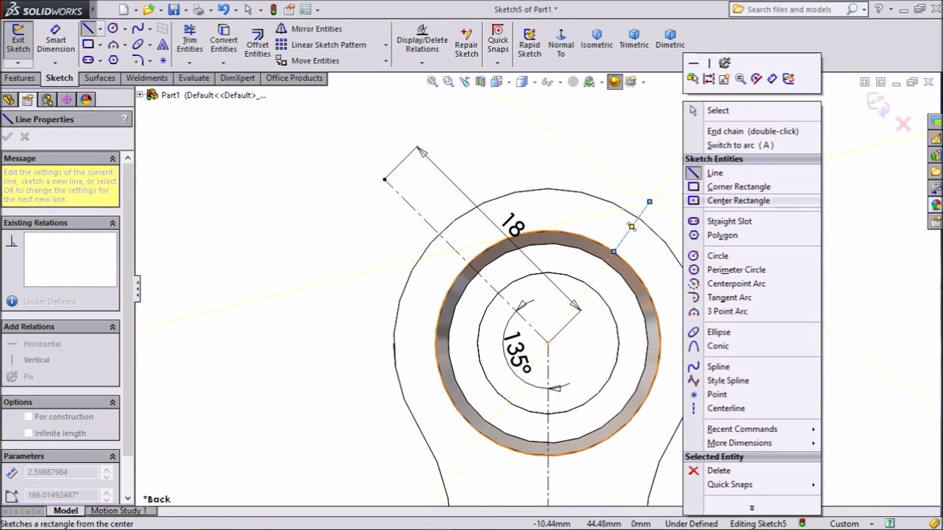
{"action": "left_click", "coordinate": [715, 110]}
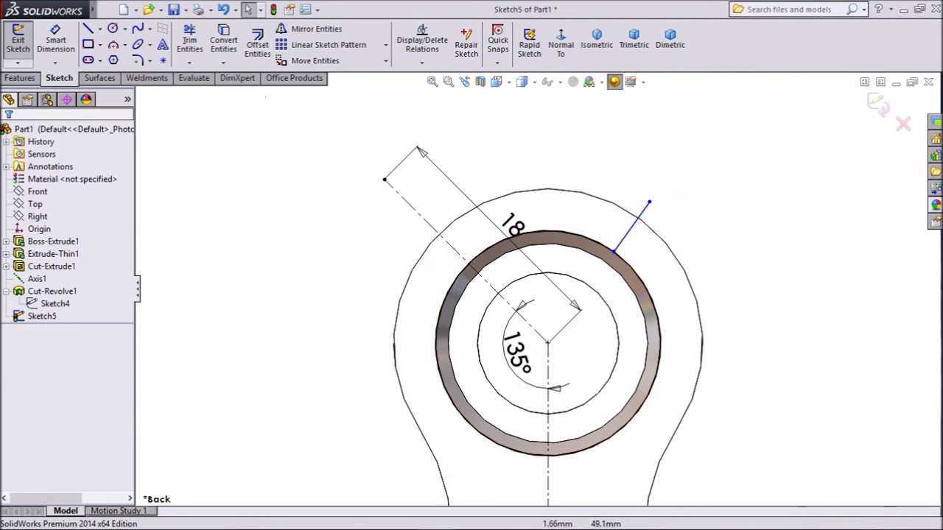
Draw a line about 16.5 mm long up and left from where the short radial line crosses the head's outer edge
{"action": "left_click", "coordinate": [88, 28]}
{"action": "scroll", "coordinate": [592, 143], "scroll_direction": "down", "scroll_amount": 4}
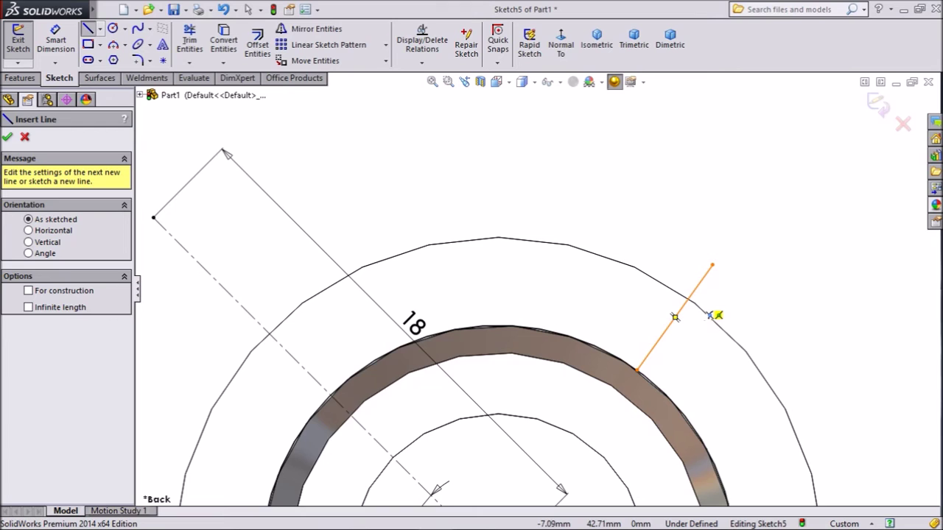
{"action": "scroll", "coordinate": [719, 316], "scroll_direction": "up", "scroll_amount": 2}
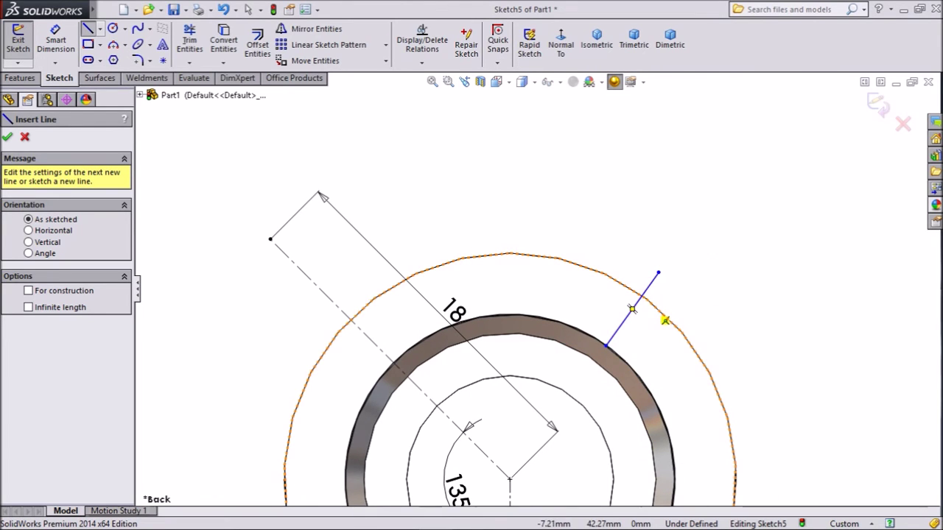
{"action": "left_click", "coordinate": [657, 273]}
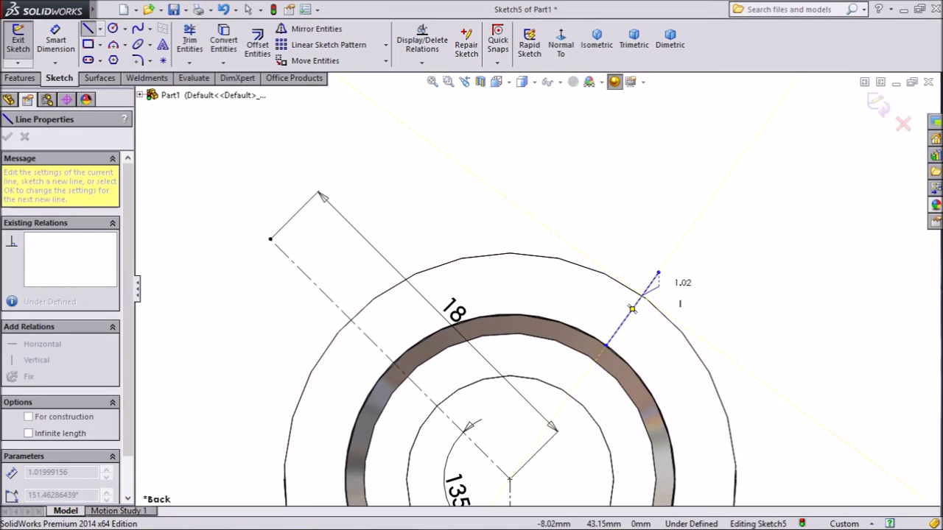
{"action": "scroll", "coordinate": [536, 219], "scroll_direction": "up", "scroll_amount": 1}
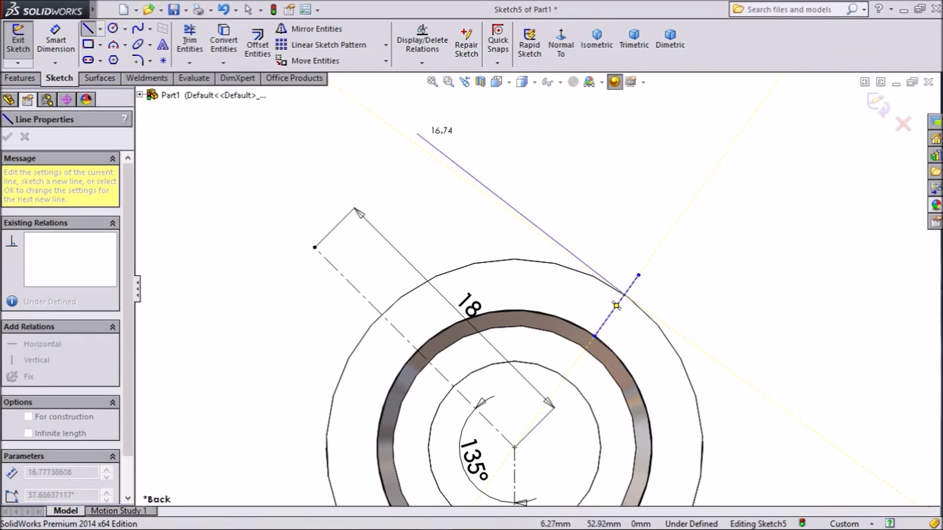
{"action": "left_click", "coordinate": [432, 127]}
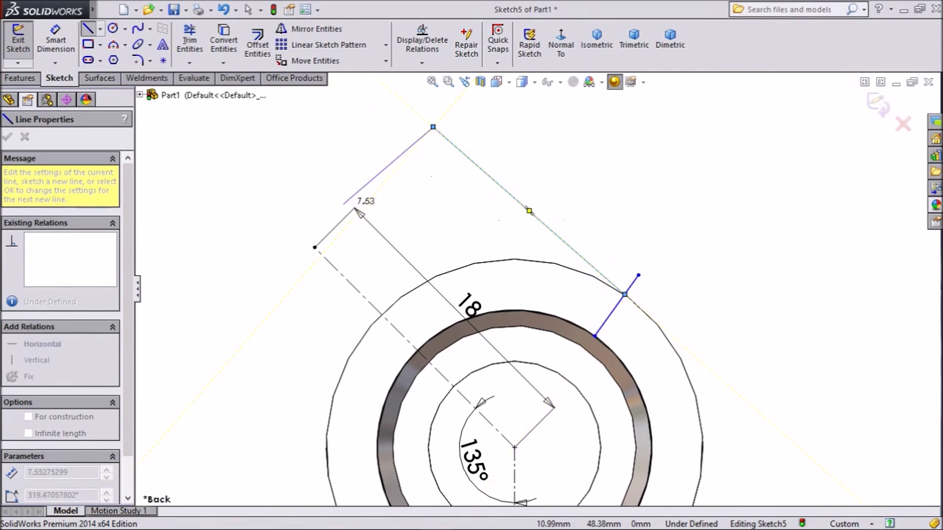
Continue the outline with a line of about 20 mm past the slanted centerline's end, one of about 7.5 mm, and a horizontal one to the bore's centre
{"action": "scroll", "coordinate": [347, 204], "scroll_direction": "up", "scroll_amount": 3}
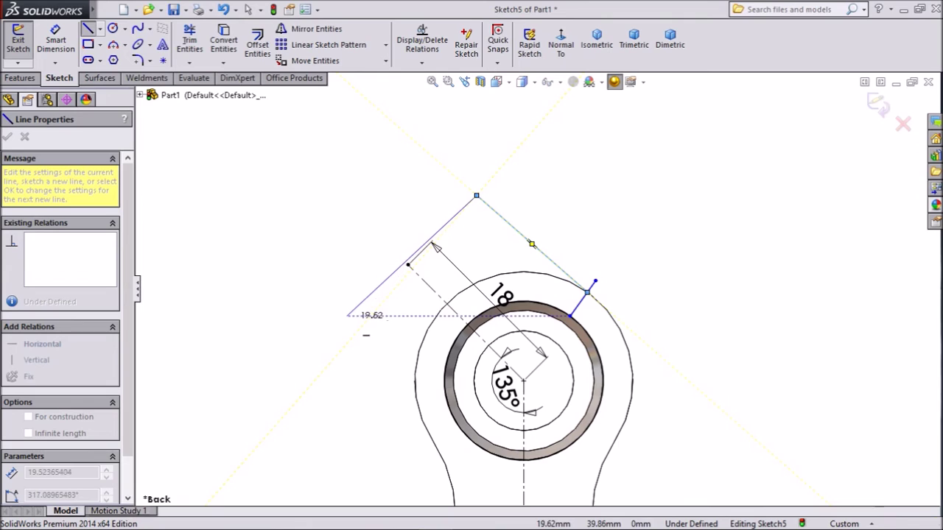
{"action": "left_click", "coordinate": [345, 315]}
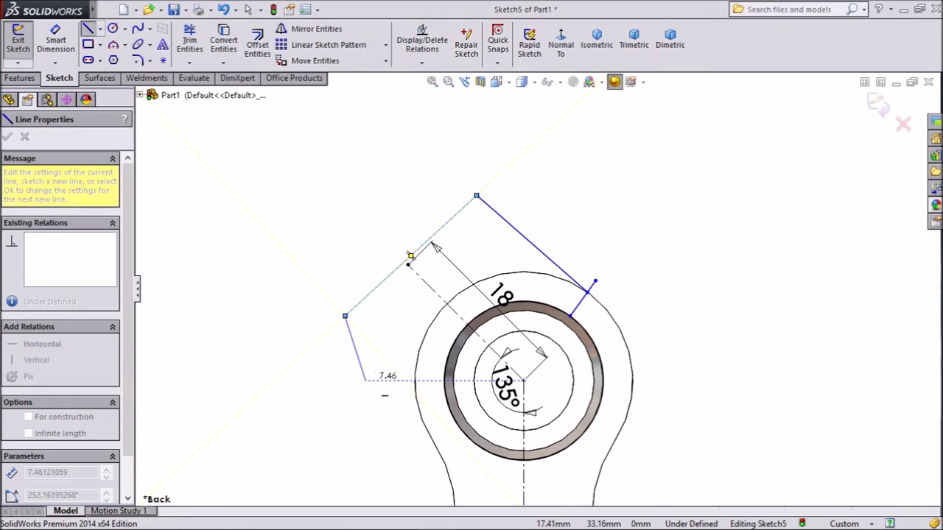
{"action": "left_click", "coordinate": [366, 380]}
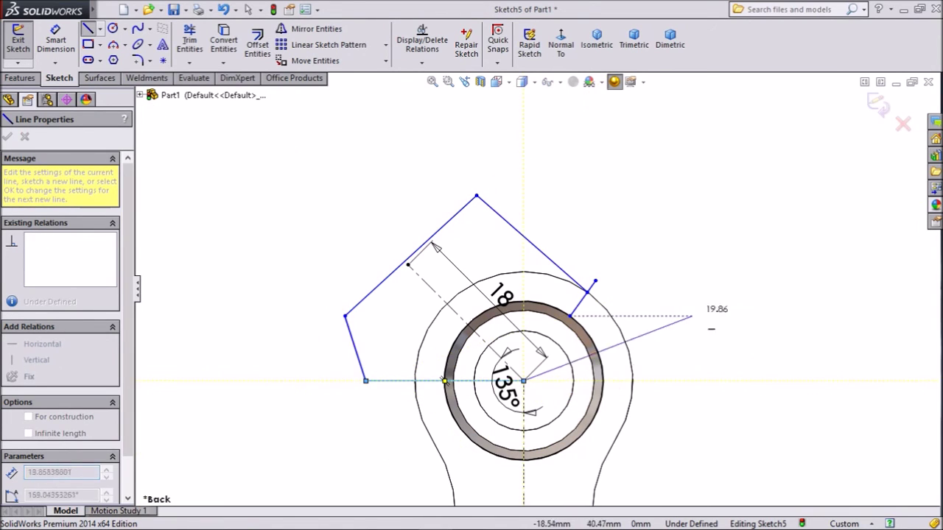
{"action": "right_click", "coordinate": [703, 292]}
{"action": "left_click", "coordinate": [737, 110]}
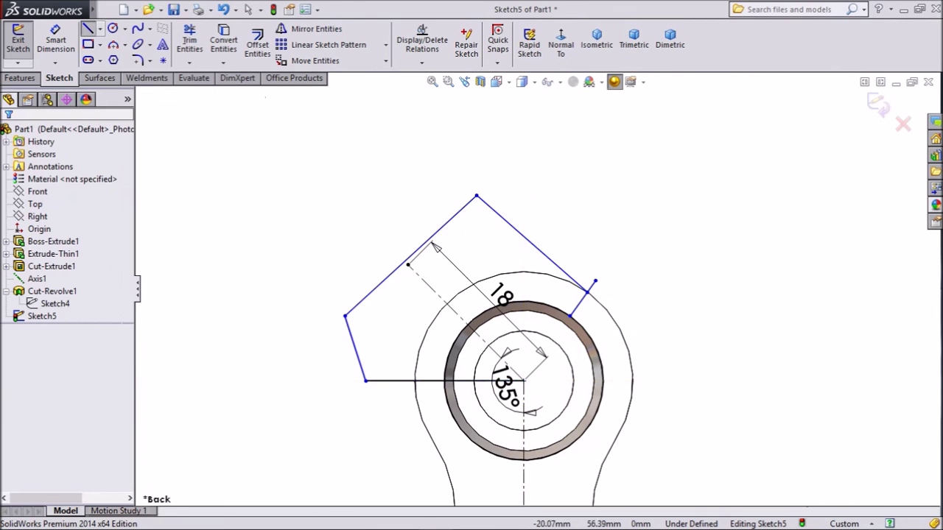
Add a midpoint relation between the outline's long outer line and the slanted centerline's free endpoint
{"action": "scroll", "coordinate": [567, 282], "scroll_direction": "down", "scroll_amount": 1}
{"action": "scroll", "coordinate": [577, 314], "scroll_direction": "down", "scroll_amount": 3}
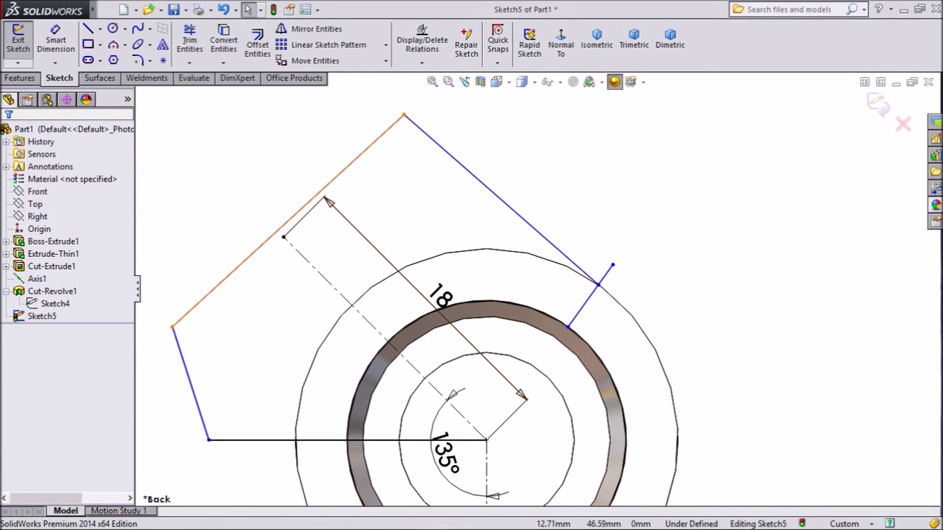
{"action": "left_click", "coordinate": [310, 201]}
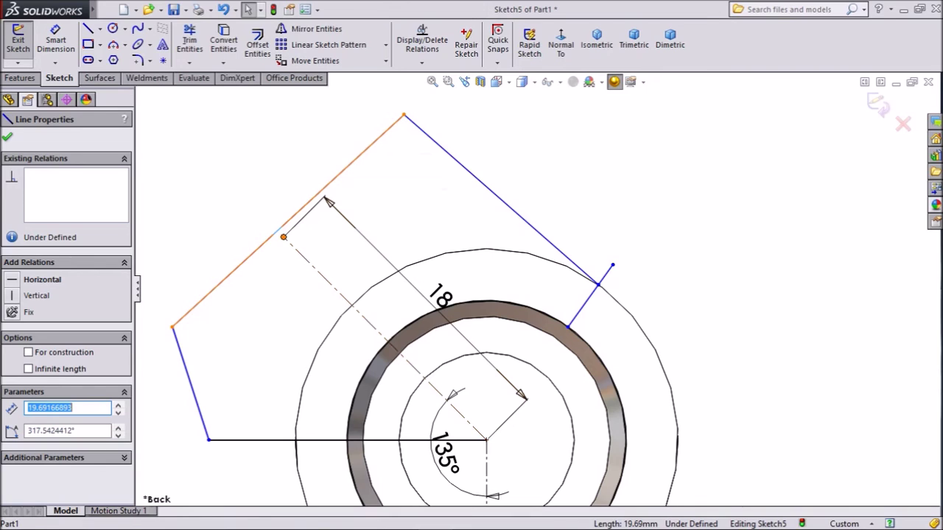
{"action": "left_click", "coordinate": [283, 236], "text": "ctrl"}
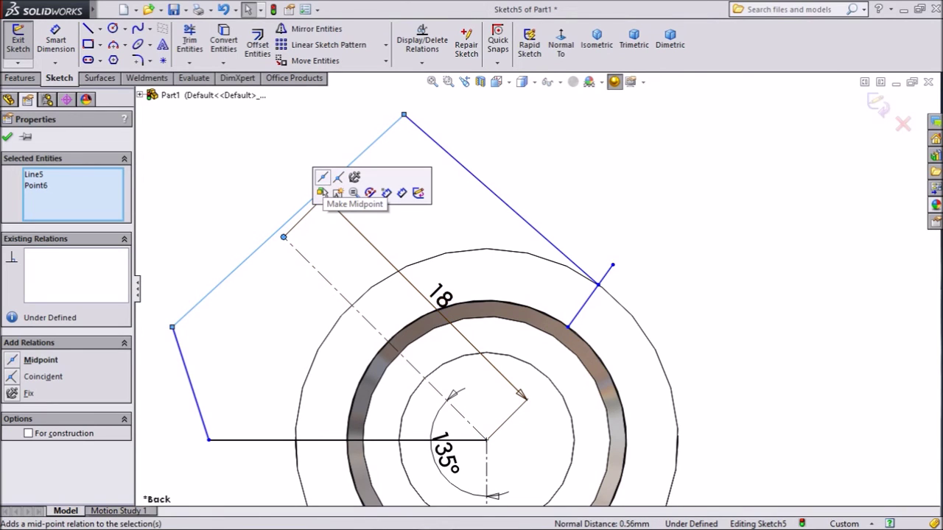
{"action": "left_click", "coordinate": [323, 193]}
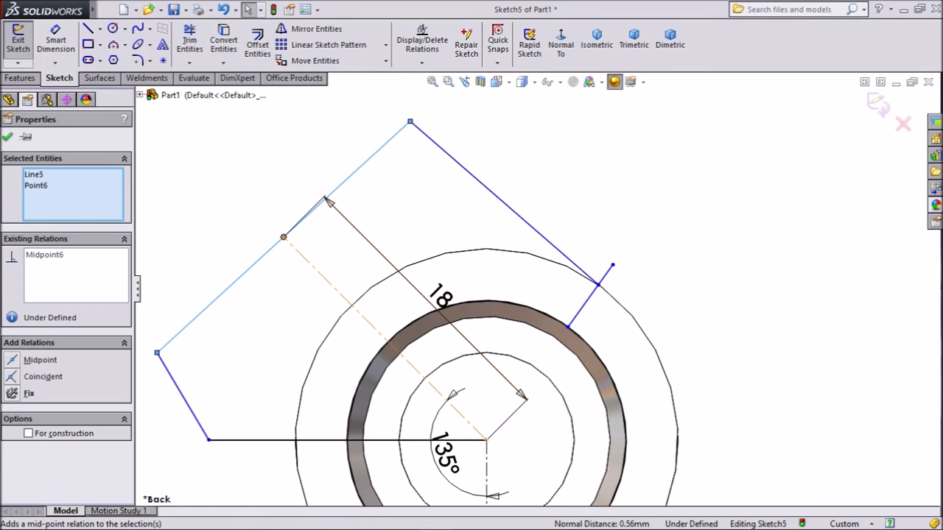
Make the outline's long outer line perpendicular to the slanted centerline
{"action": "left_click", "coordinate": [293, 246]}
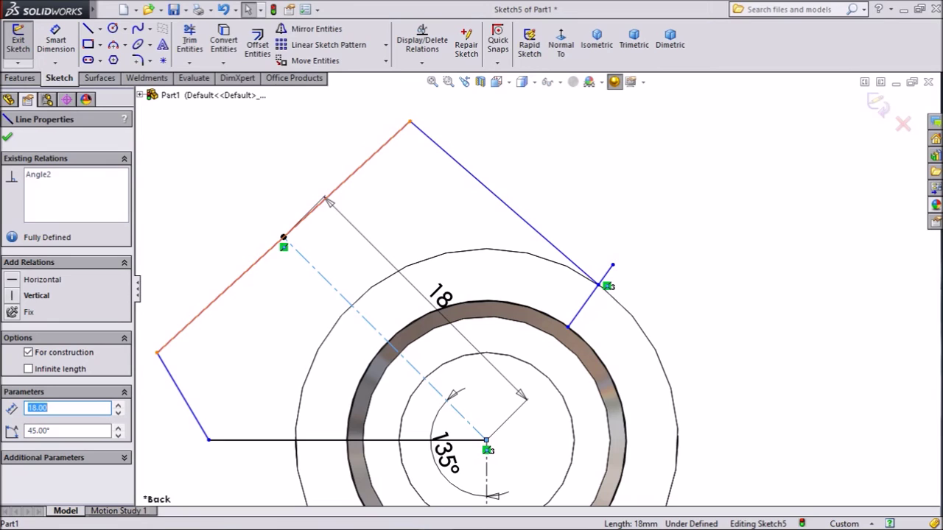
{"action": "left_click", "coordinate": [324, 201], "text": "ctrl"}
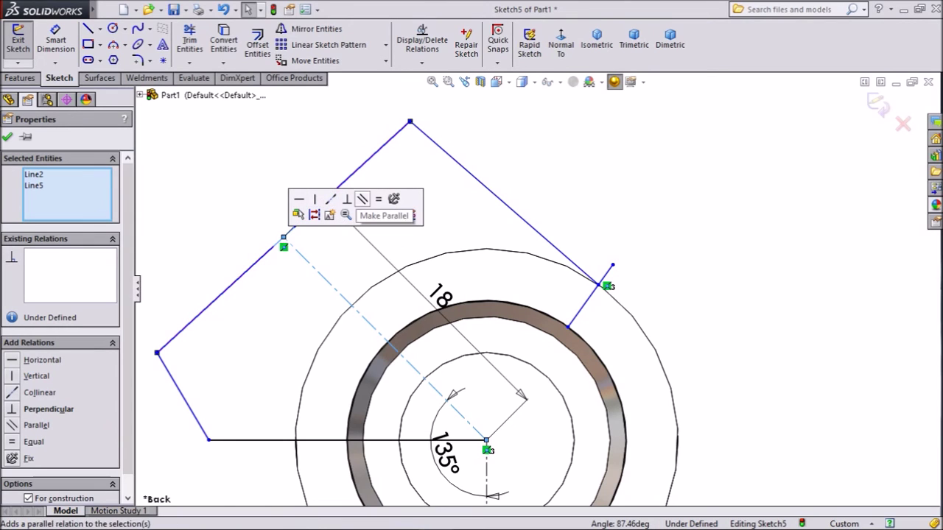
{"action": "left_click", "coordinate": [347, 200]}
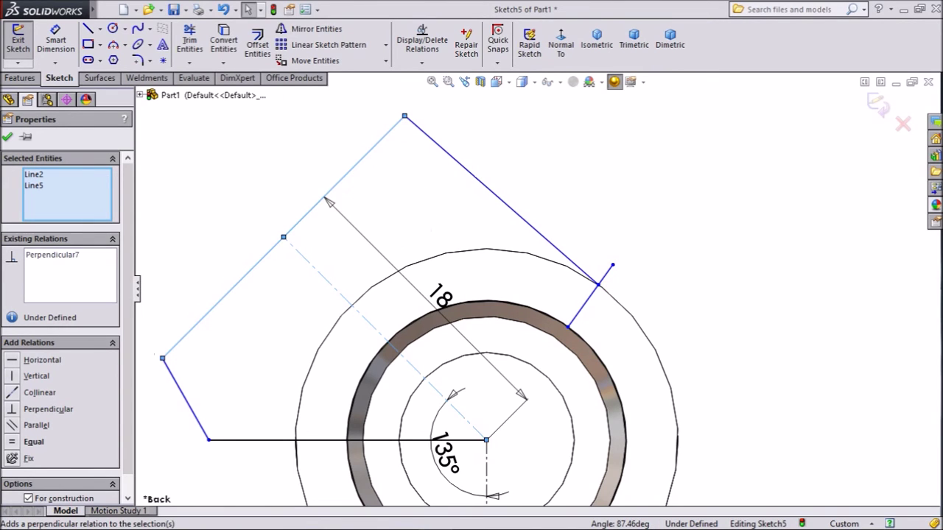
Make the outline's upper line tangent to the head's outer circular edge where it meets the short radial line
{"action": "left_click", "coordinate": [594, 276]}
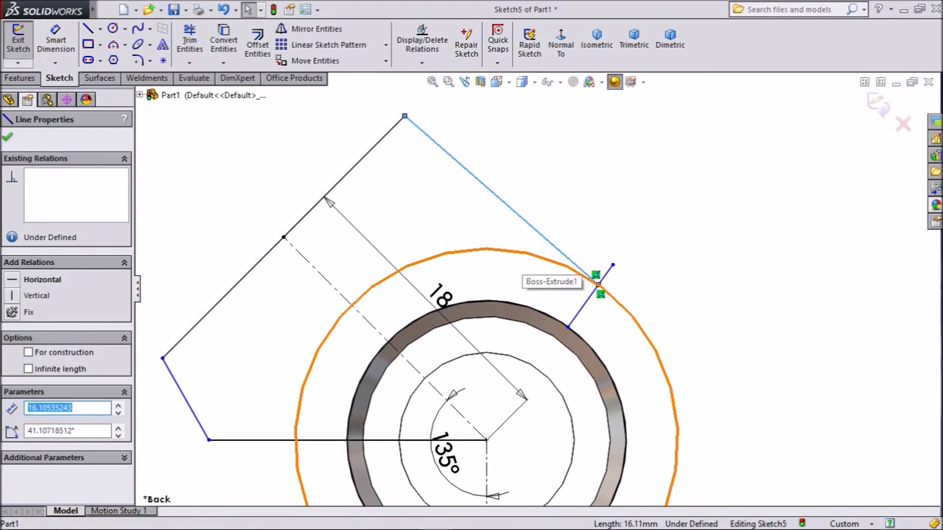
{"action": "left_click", "coordinate": [598, 280], "text": "ctrl"}
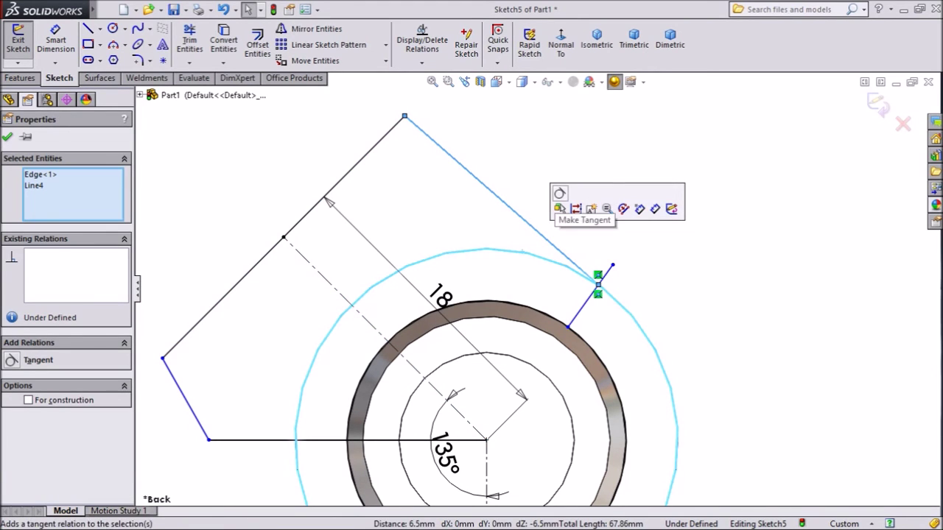
{"action": "left_click", "coordinate": [559, 209]}
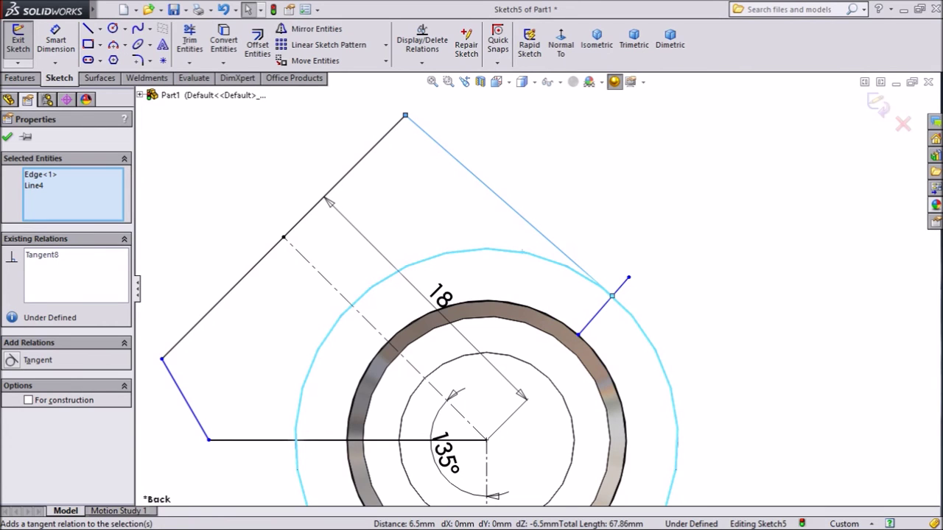
Make the outline's short slanted line, between the long outer line and the horizontal one, tangent to the head's outer circular edge
{"action": "scroll", "coordinate": [538, 290], "scroll_direction": "up", "scroll_amount": 4}
{"action": "scroll", "coordinate": [618, 423], "scroll_direction": "down", "scroll_amount": 3}
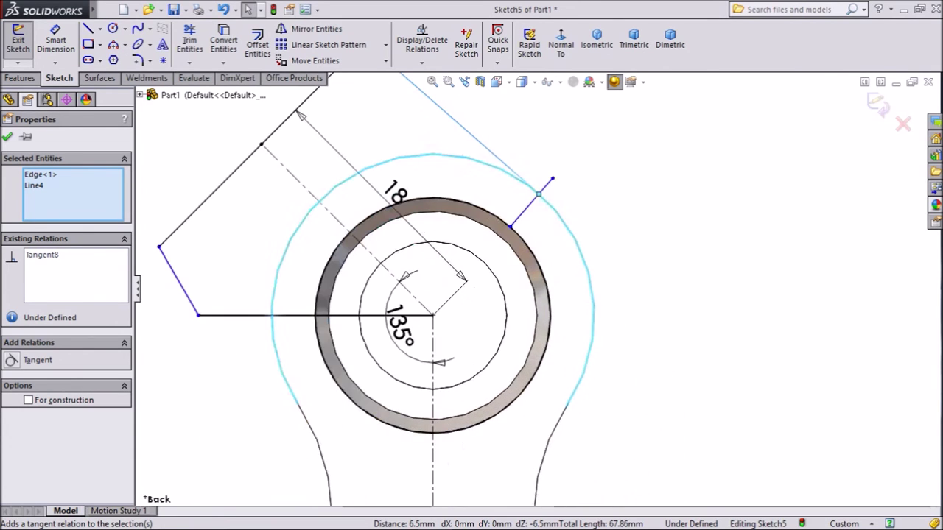
{"action": "scroll", "coordinate": [520, 285], "scroll_direction": "up", "scroll_amount": 1}
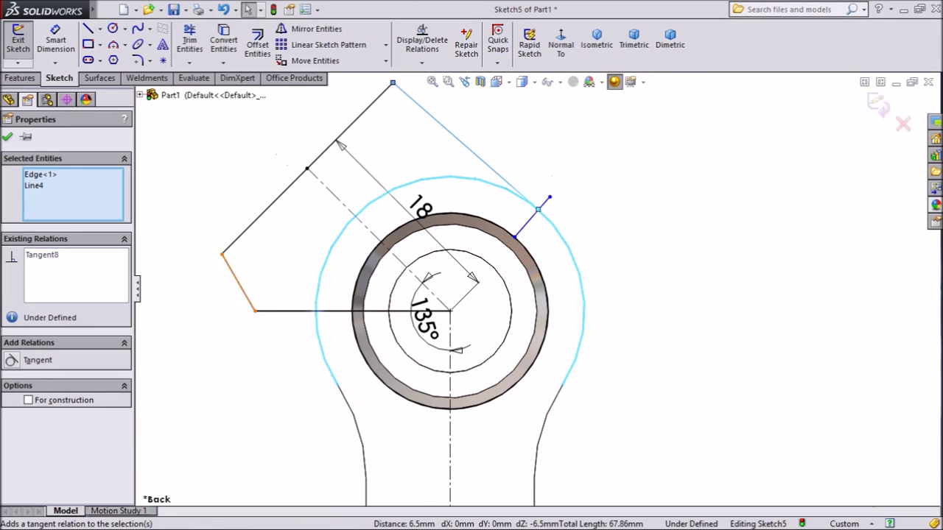
{"action": "left_click", "coordinate": [238, 282]}
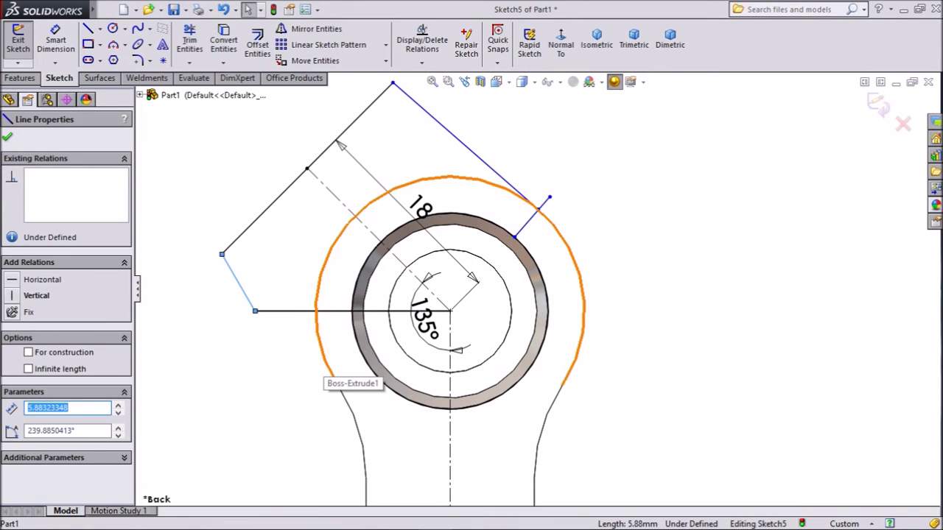
{"action": "left_click", "coordinate": [325, 367], "text": "ctrl"}
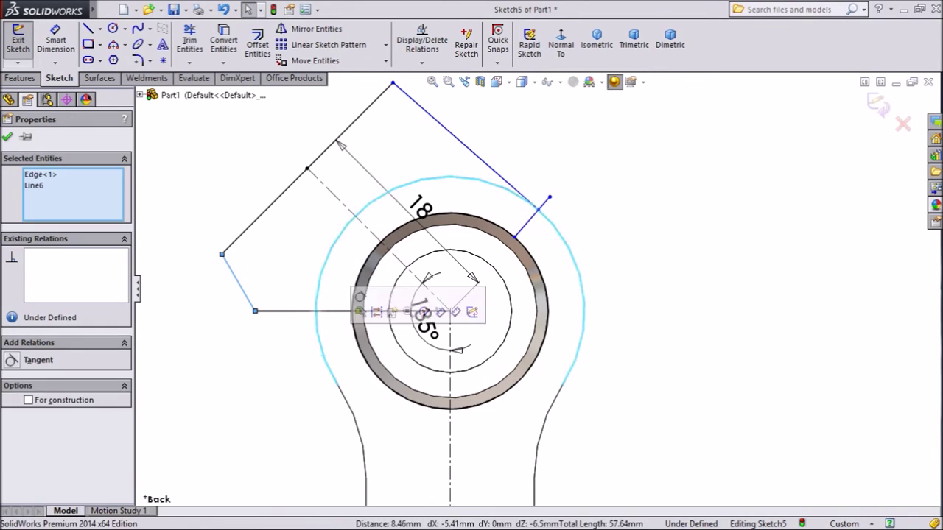
{"action": "left_click", "coordinate": [359, 311]}
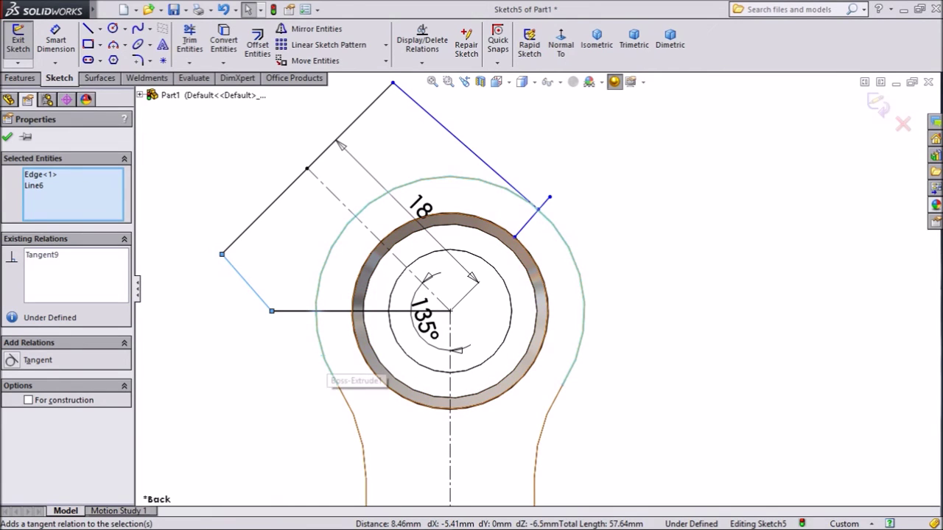
Dimension the angle between the short radial line and the vertical centerline at 152 degrees
{"action": "left_click", "coordinate": [56, 42]}
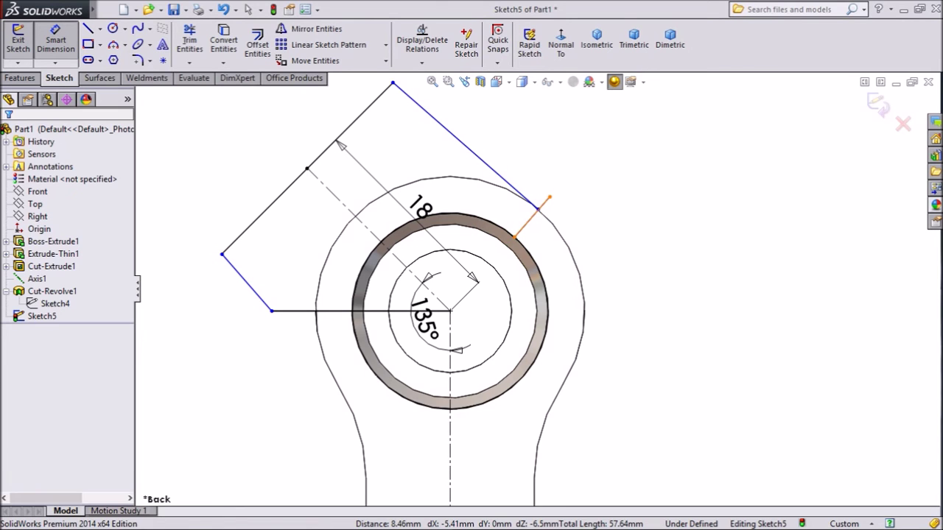
{"action": "left_click", "coordinate": [531, 218]}
{"action": "left_click", "coordinate": [450, 382]}
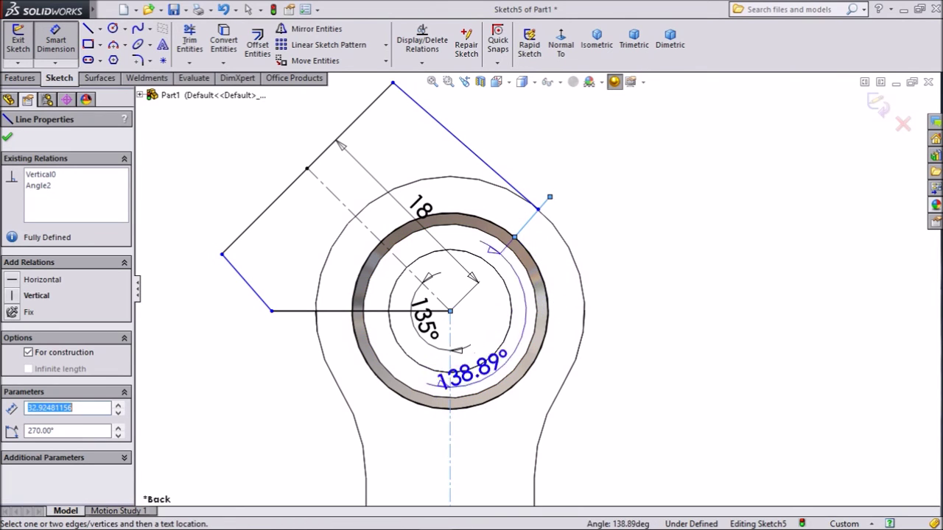
{"action": "left_click", "coordinate": [622, 379]}
{"action": "type", "text": "152"}
{"action": "key", "text": "Return"}
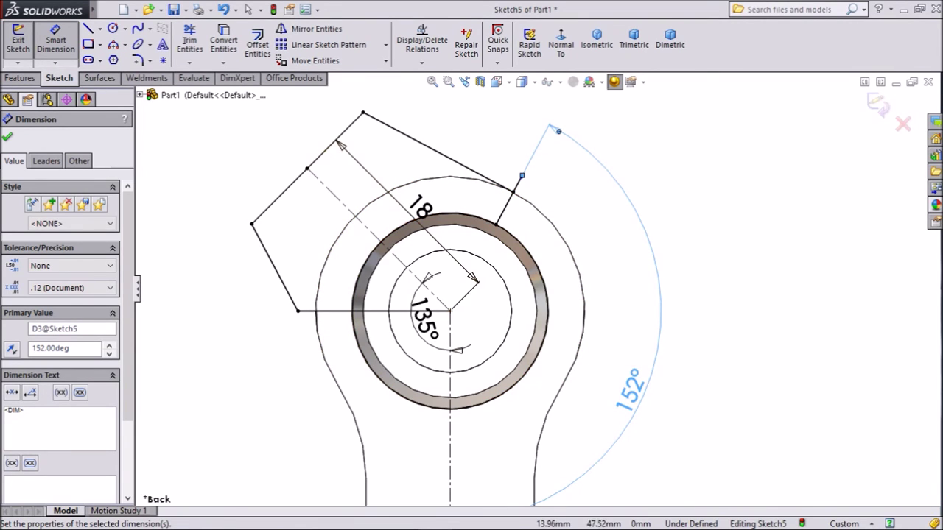
Trim away the end of the short radial line that sticks out beyond the head's outer edge
{"action": "scroll", "coordinate": [260, 126], "scroll_direction": "down", "scroll_amount": 2}
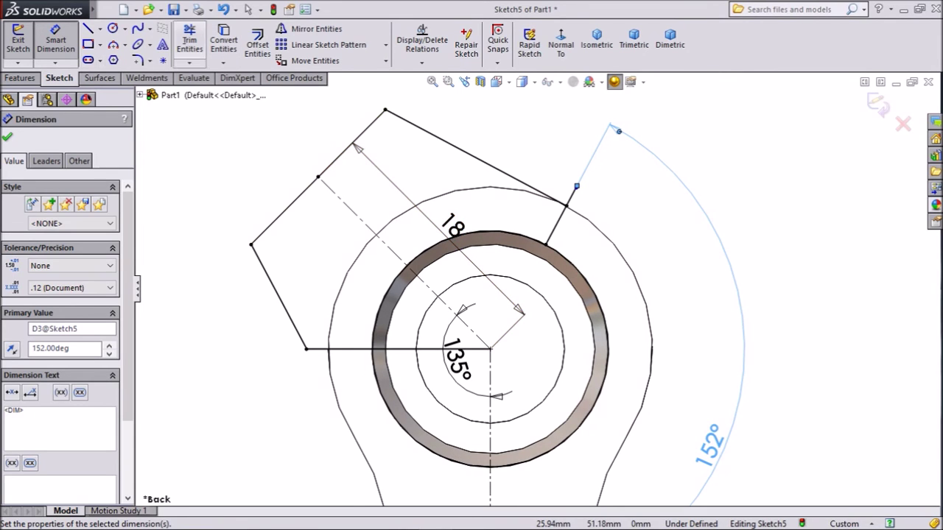
{"action": "left_click", "coordinate": [190, 40]}
{"action": "left_click", "coordinate": [571, 197]}
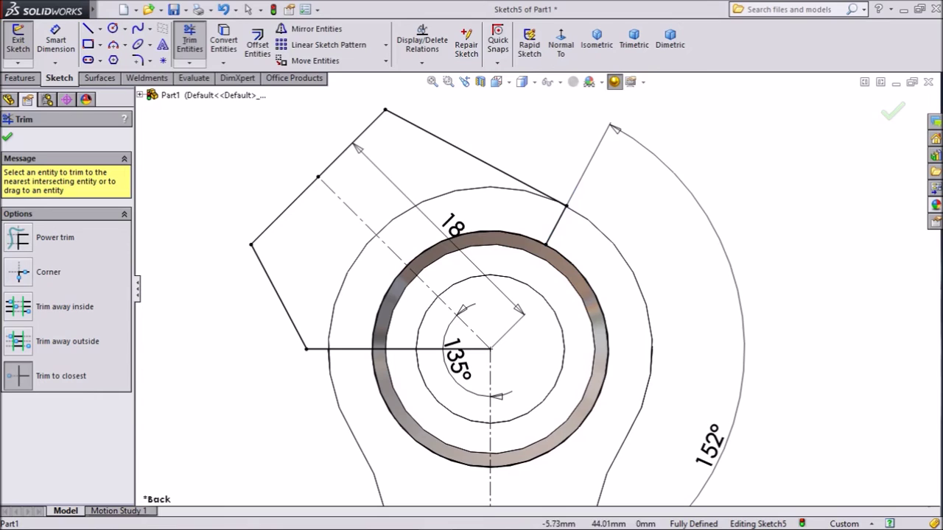
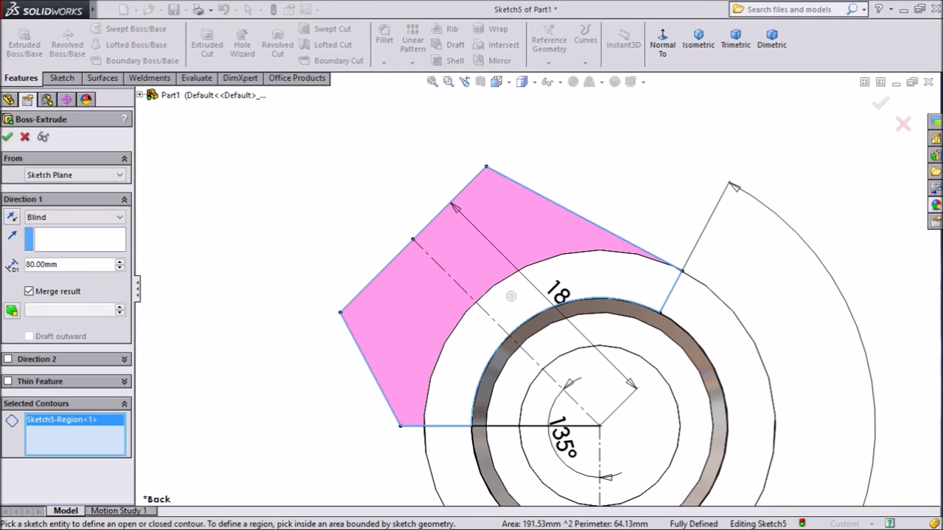
Trim the outline's horizontal line back to the bore's outer circle, removing the part that runs to the centre
{"action": "left_click", "coordinate": [510, 295]}
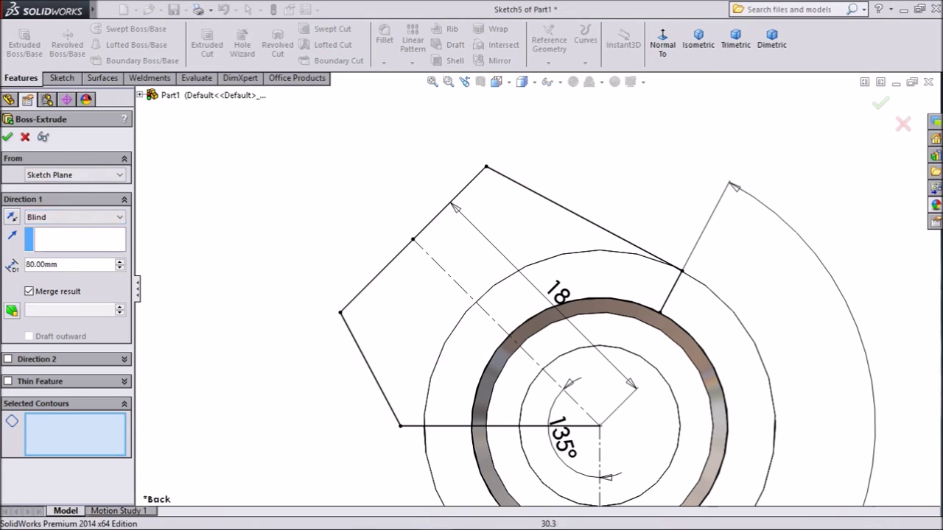
{"action": "key", "text": "Escape"}
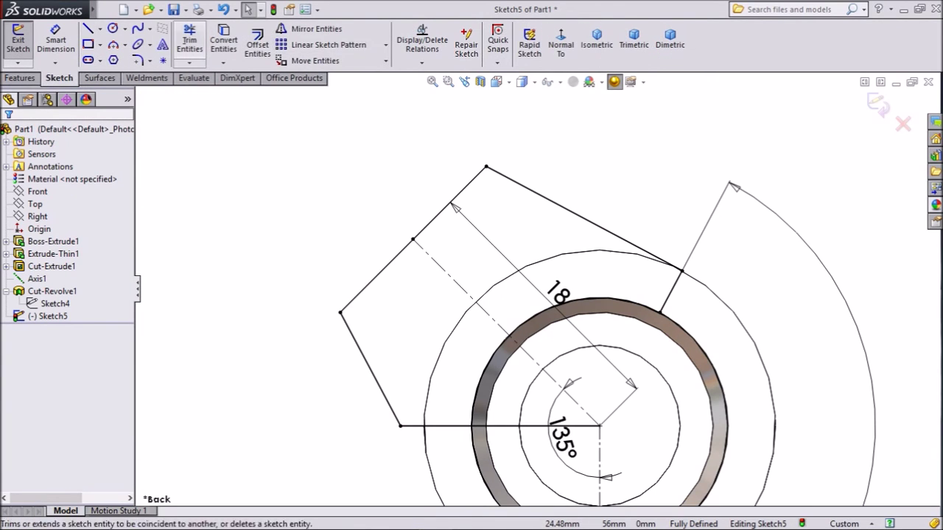
{"action": "left_click", "coordinate": [189, 41]}
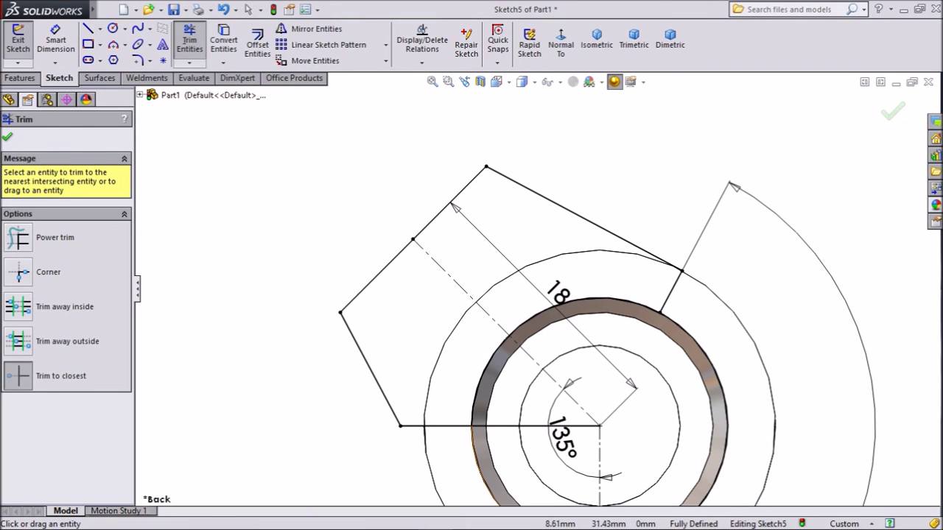
{"action": "left_click", "coordinate": [501, 426]}
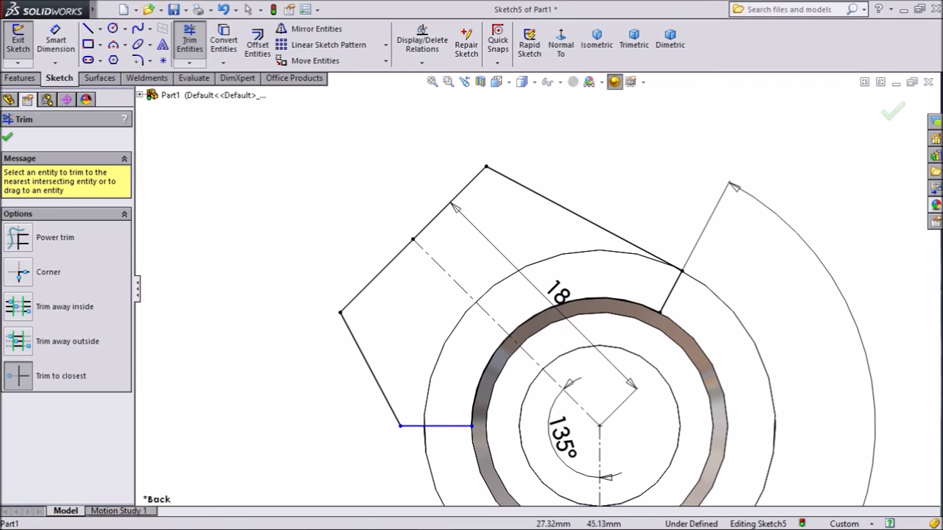
{"action": "left_click", "coordinate": [8, 137]}
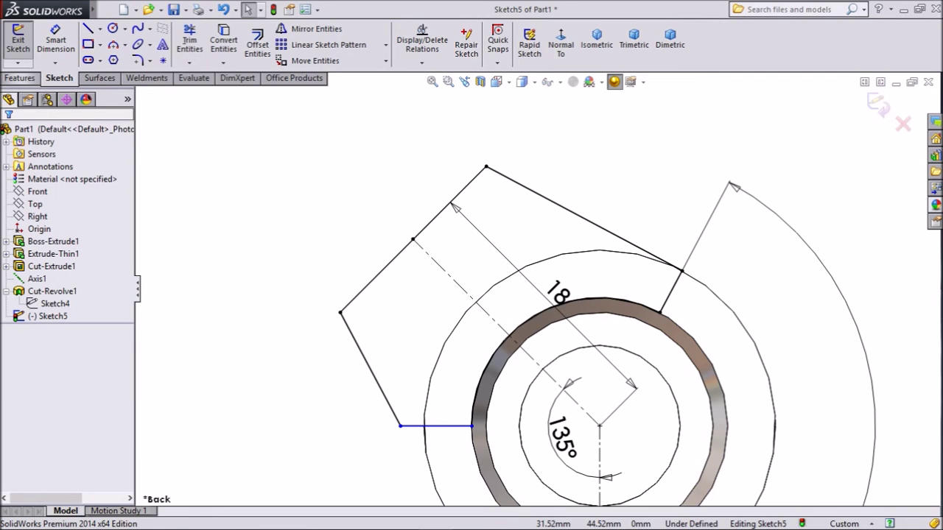
Extrude the closed outline as a boss 13 mm deep with the Mid Plane end condition and merged result
{"action": "left_click", "coordinate": [20, 78]}
{"action": "left_click", "coordinate": [24, 40]}
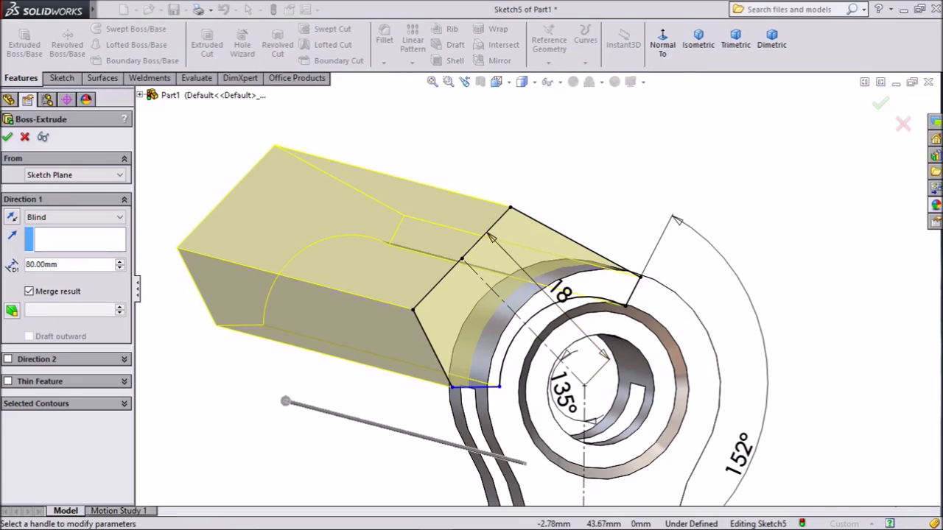
{"action": "mouse_move", "coordinate": [473, 326]}
{"action": "middle_mouse_down"}
{"action": "mouse_move", "coordinate": [431, 312]}
{"action": "mouse_move", "coordinate": [462, 321]}
{"action": "middle_mouse_up"}
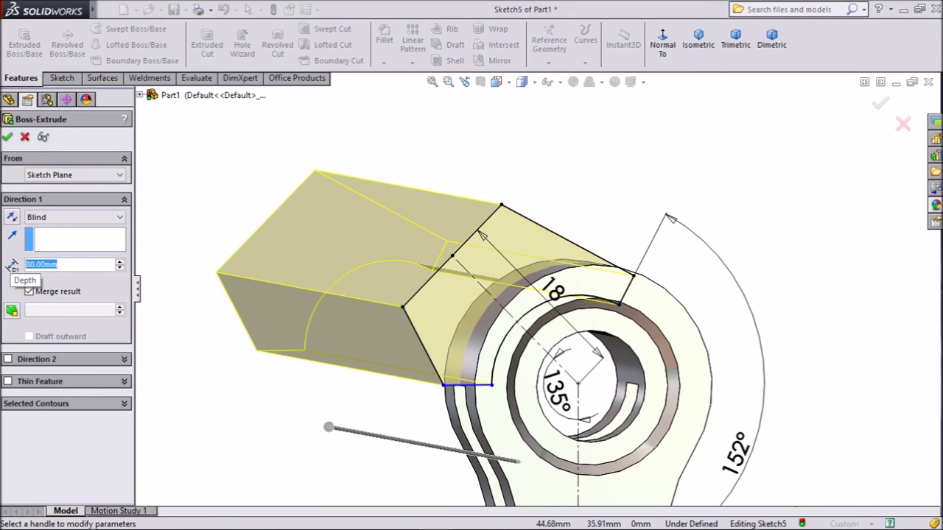
{"action": "type", "text": "13"}
{"action": "key", "text": "Return"}
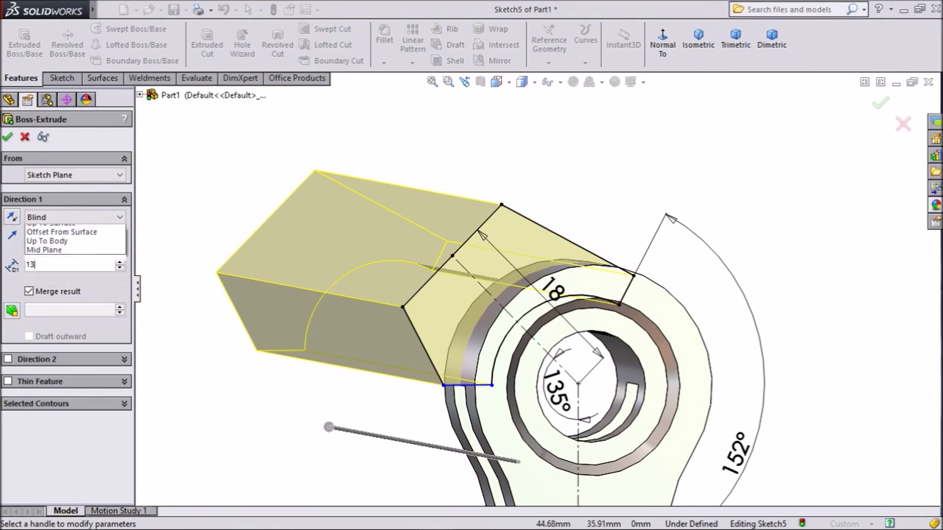
{"action": "left_click", "coordinate": [75, 217]}
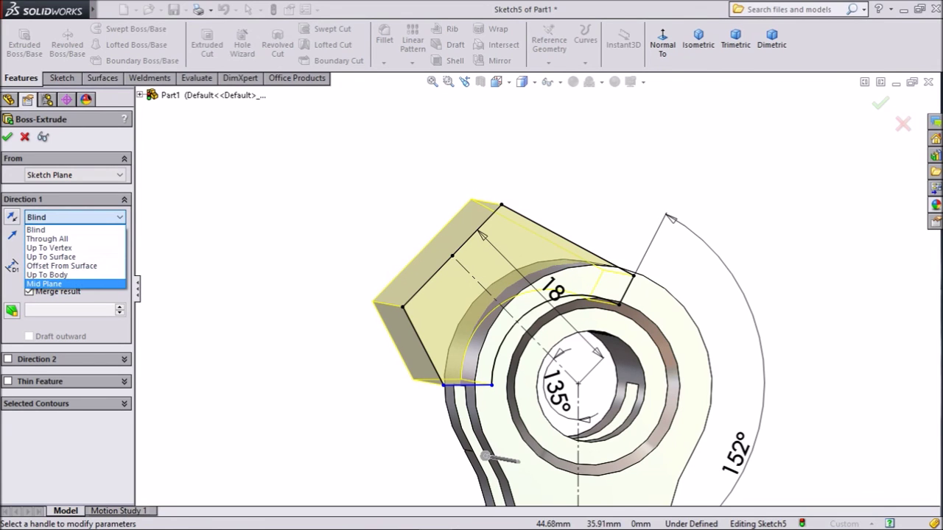
{"action": "left_click", "coordinate": [73, 284]}
{"action": "mouse_move", "coordinate": [363, 294]}
{"action": "middle_mouse_down"}
{"action": "mouse_move", "coordinate": [405, 317]}
{"action": "mouse_move", "coordinate": [276, 316]}
{"action": "mouse_move", "coordinate": [358, 297]}
{"action": "middle_mouse_up"}
{"action": "middle_click_drag", "start_coordinate": [498, 462], "coordinate": [485, 460]}
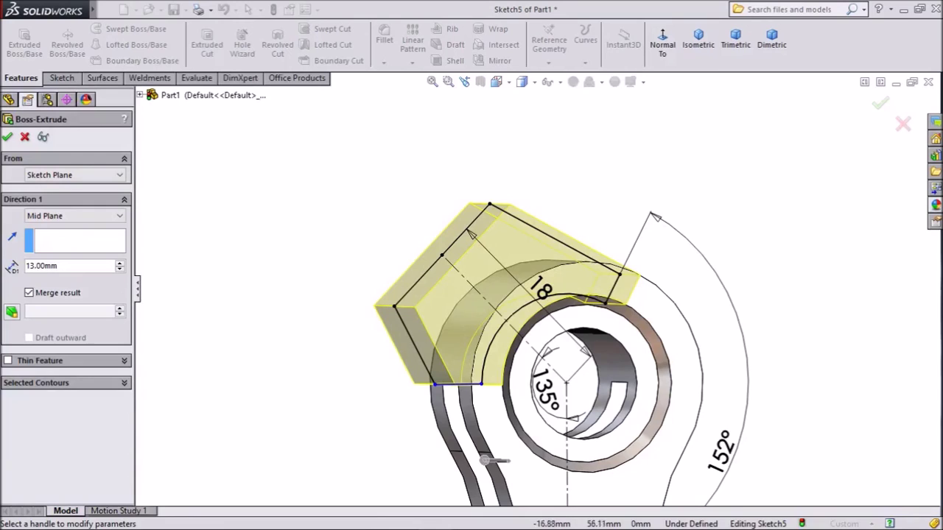
{"action": "key", "text": "Return"}
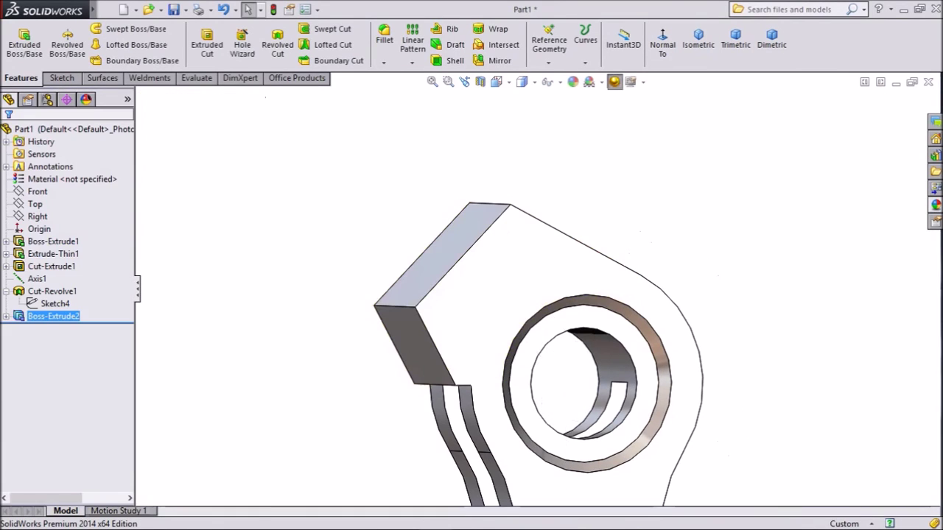
Add 10 mm constant-size fillets to the two short edges where the side rails meet the angled boss's underside
{"action": "scroll", "coordinate": [664, 405], "scroll_direction": "up", "scroll_amount": 2}
{"action": "scroll", "coordinate": [665, 406], "scroll_direction": "down", "scroll_amount": 1}
{"action": "scroll", "coordinate": [665, 406], "scroll_direction": "up", "scroll_amount": 2}
{"action": "scroll", "coordinate": [664, 406], "scroll_direction": "down", "scroll_amount": 1}
{"action": "scroll", "coordinate": [642, 265], "scroll_direction": "down", "scroll_amount": 1}
{"action": "middle_click_drag", "start_coordinate": [523, 412], "coordinate": [597, 370]}
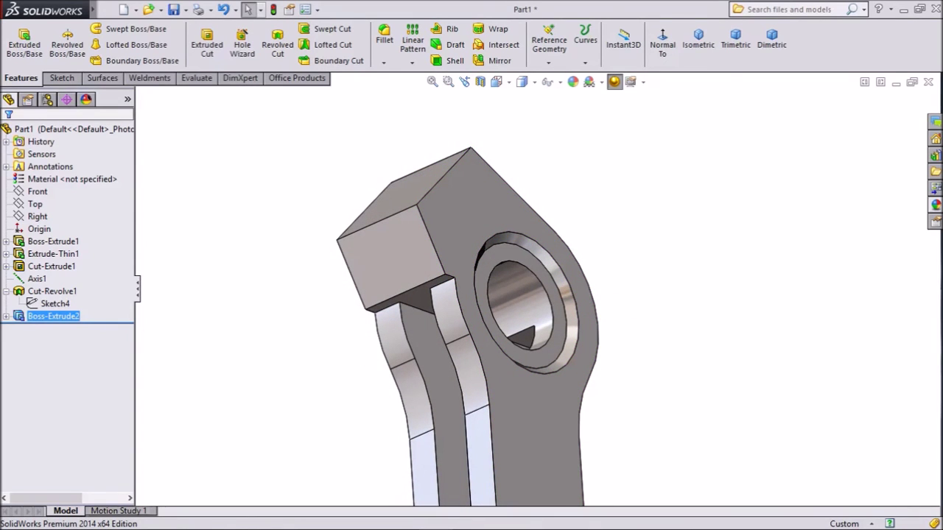
{"action": "left_click", "coordinate": [385, 36]}
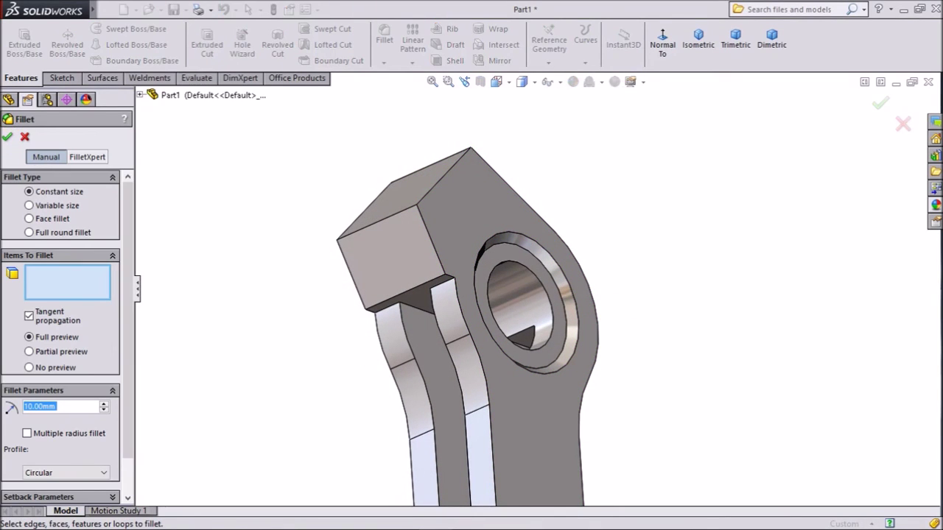
{"action": "scroll", "coordinate": [442, 310], "scroll_direction": "down", "scroll_amount": 3}
{"action": "left_click", "coordinate": [441, 267]}
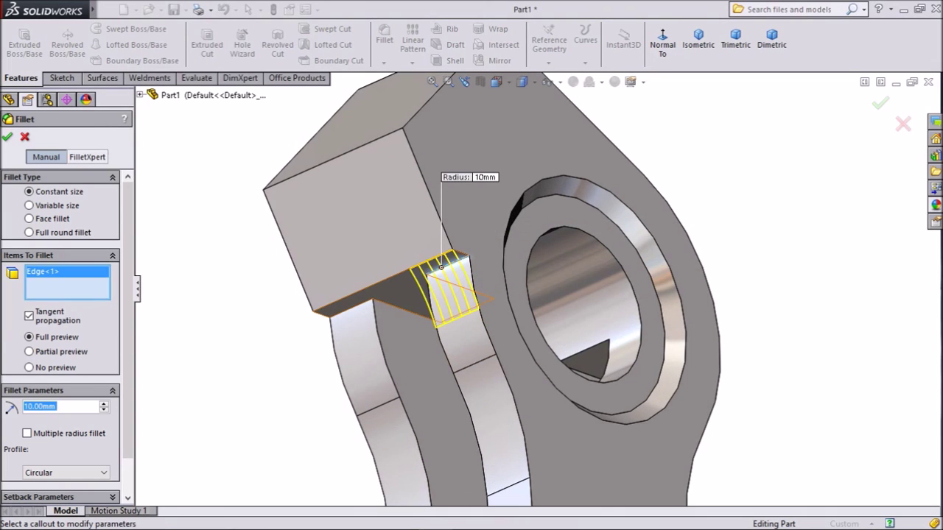
{"action": "left_click", "coordinate": [346, 308]}
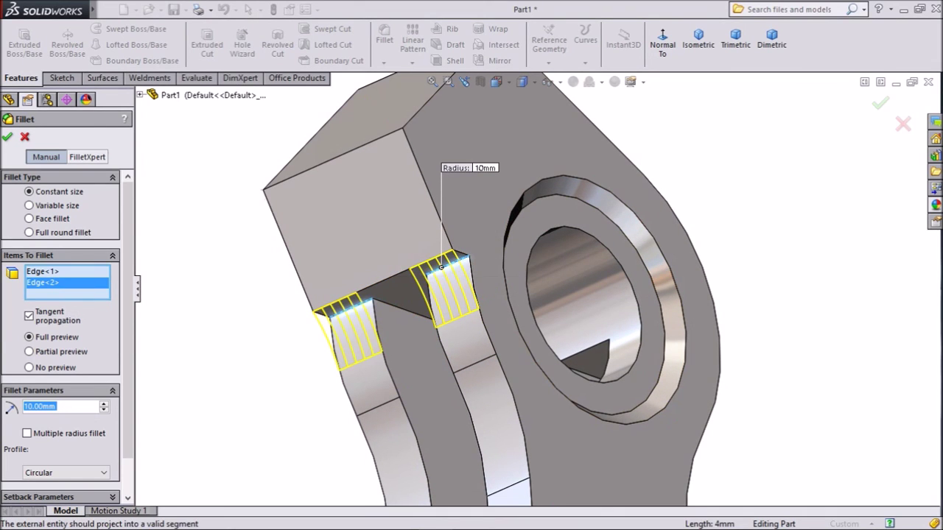
{"action": "scroll", "coordinate": [440, 266], "scroll_direction": "up", "scroll_amount": 2}
{"action": "key", "text": "Return"}
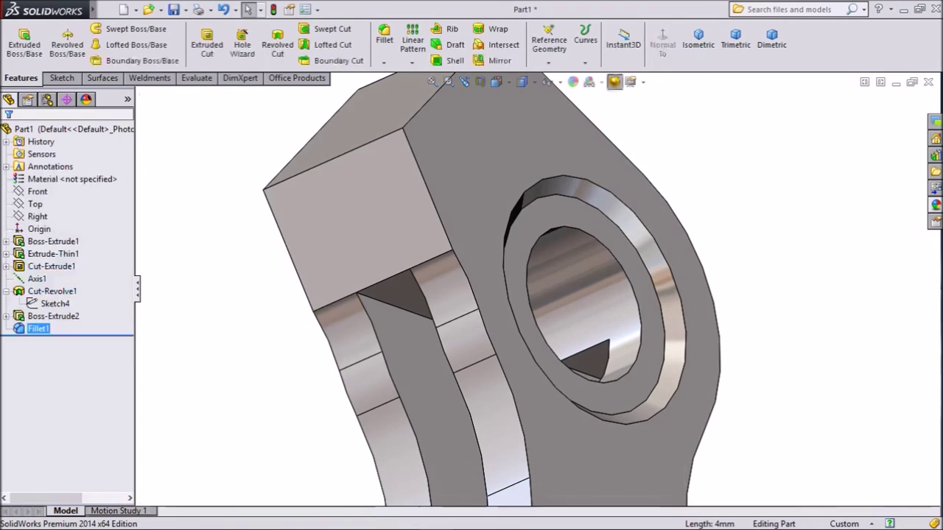
Examine the filleted head, the stepped bore and the slotted arm from several angles and distances
{"action": "scroll", "coordinate": [560, 269], "scroll_direction": "up", "scroll_amount": 4}
{"action": "middle_click_drag", "start_coordinate": [560, 268], "coordinate": [582, 306]}
{"action": "scroll", "coordinate": [495, 272], "scroll_direction": "up", "scroll_amount": 6}
{"action": "scroll", "coordinate": [478, 290], "scroll_direction": "down", "scroll_amount": 2}
{"action": "scroll", "coordinate": [368, 193], "scroll_direction": "down", "scroll_amount": 2}
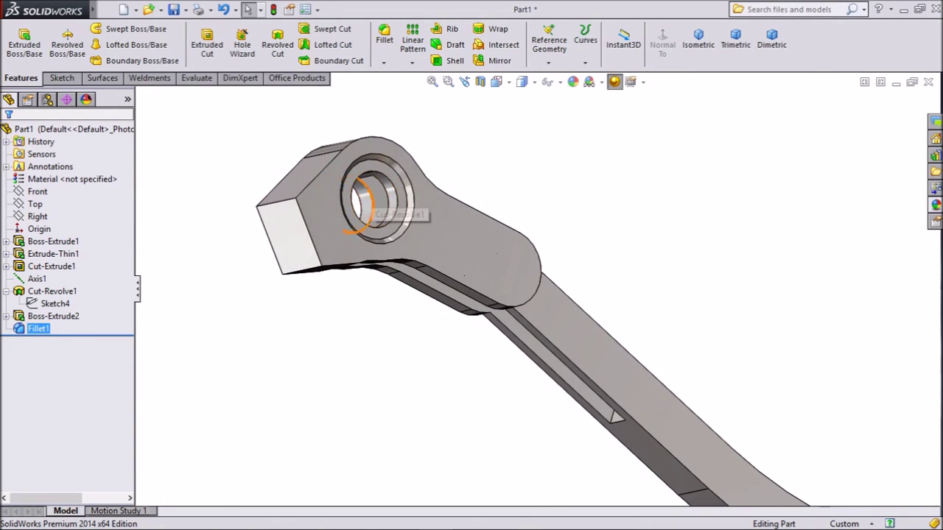
{"action": "middle_click_drag", "start_coordinate": [368, 193], "coordinate": [385, 171]}
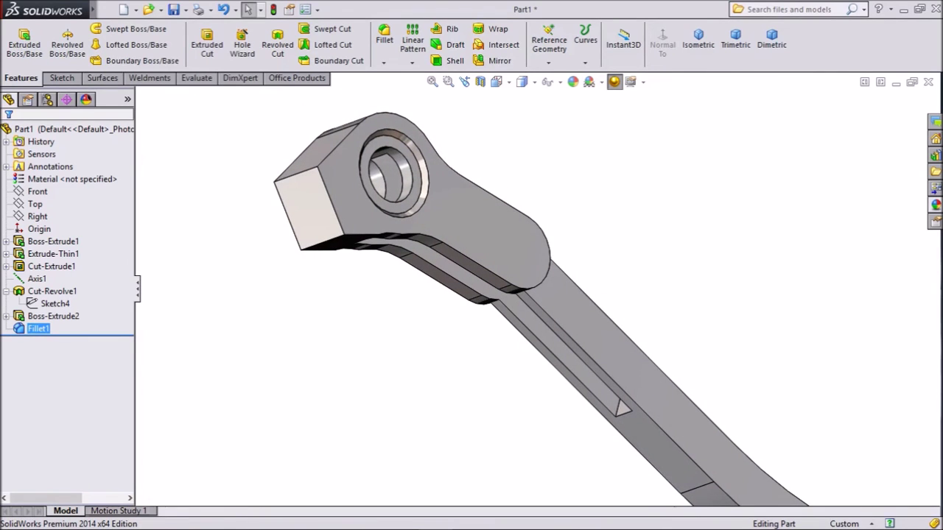
{"action": "scroll", "coordinate": [374, 151], "scroll_direction": "down", "scroll_amount": 1}
{"action": "scroll", "coordinate": [401, 189], "scroll_direction": "up", "scroll_amount": 1}
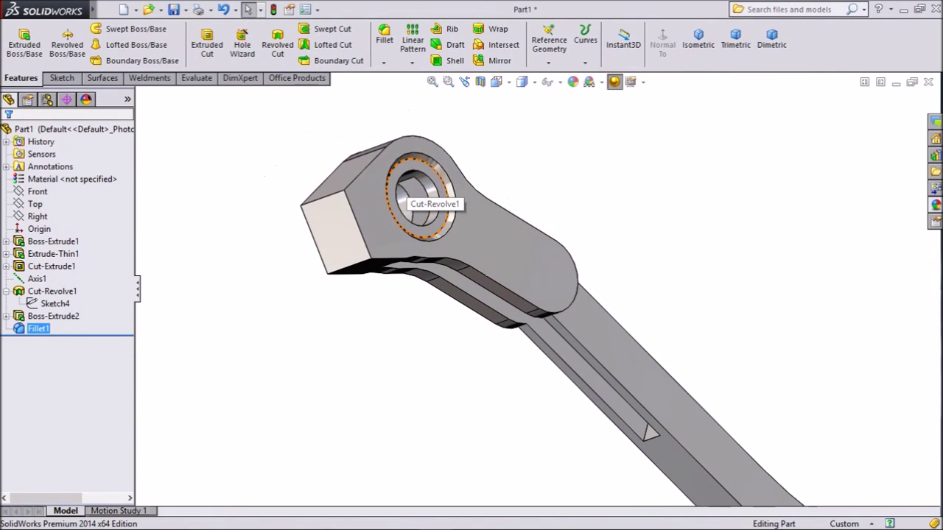
{"action": "scroll", "coordinate": [429, 136], "scroll_direction": "down", "scroll_amount": 1}
{"action": "scroll", "coordinate": [428, 135], "scroll_direction": "down", "scroll_amount": 1}
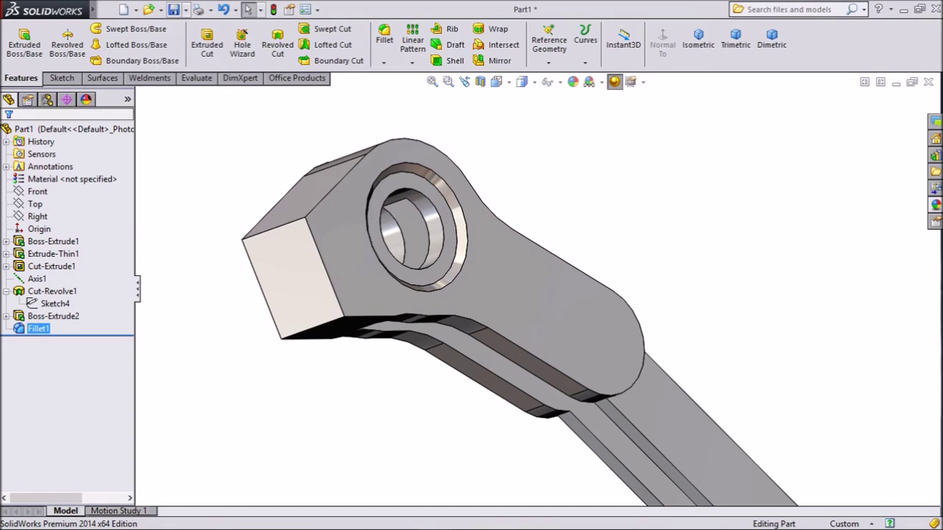
Save the part under the new file name part5 in the Wrench folder, as the Part file type
{"action": "left_click", "coordinate": [185, 9]}
{"action": "left_click", "coordinate": [213, 38]}
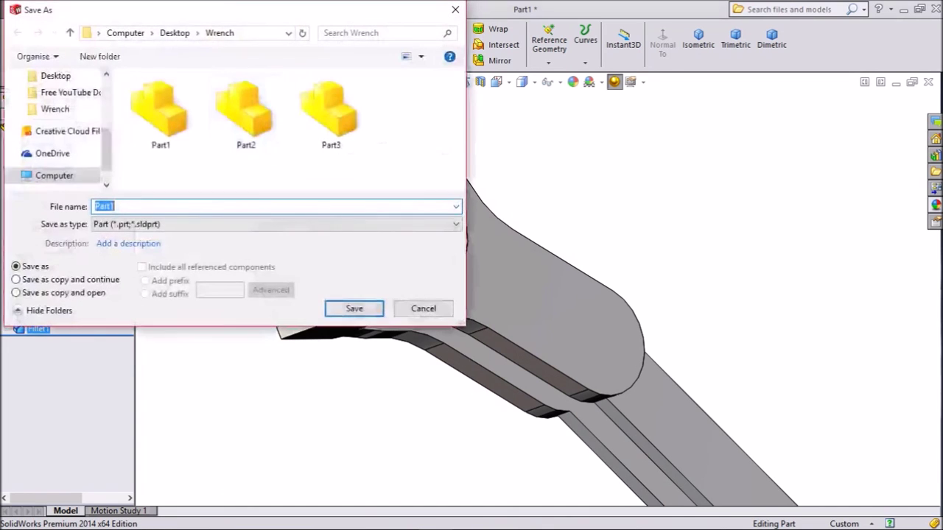
{"action": "type", "text": "part5"}
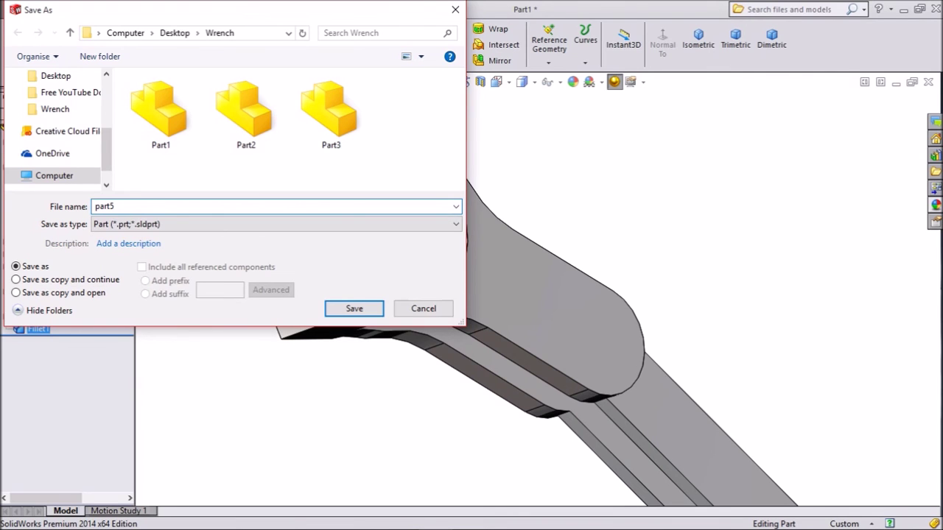
{"action": "key", "text": "Return"}
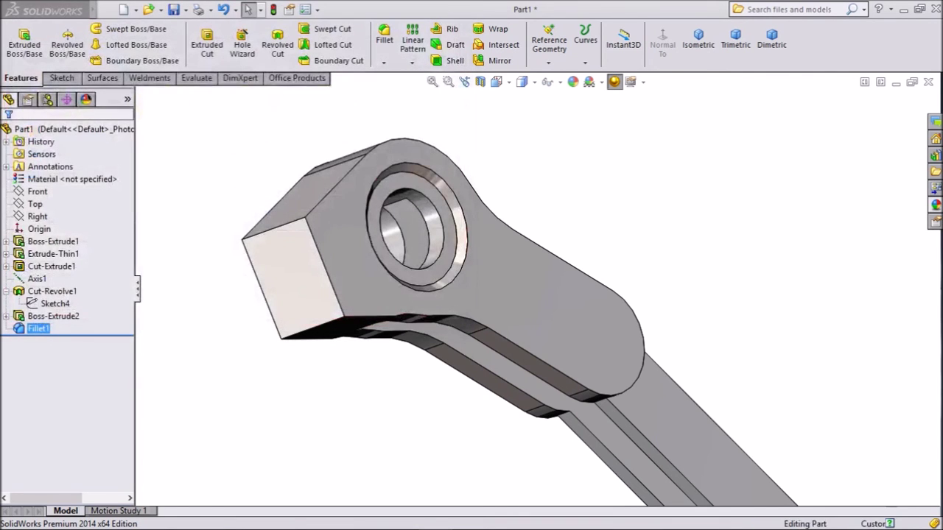
Examine the whole wrench part from several angles, from the bored head along the slot to the wavy arm's free end
{"action": "mouse_move", "coordinate": [471, 295]}
{"action": "middle_mouse_down"}
{"action": "mouse_move", "coordinate": [463, 229]}
{"action": "mouse_move", "coordinate": [475, 283]}
{"action": "middle_mouse_up"}
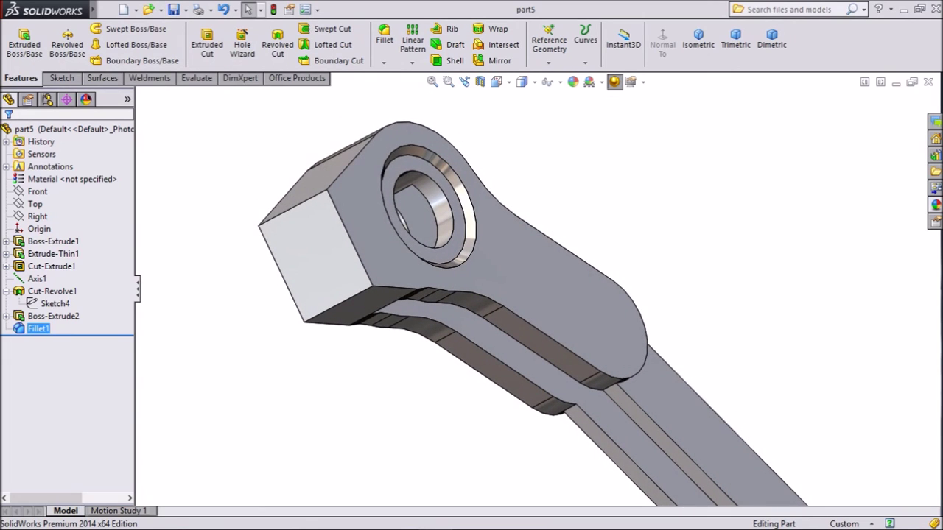
{"action": "scroll", "coordinate": [539, 291], "scroll_direction": "up", "scroll_amount": 2}
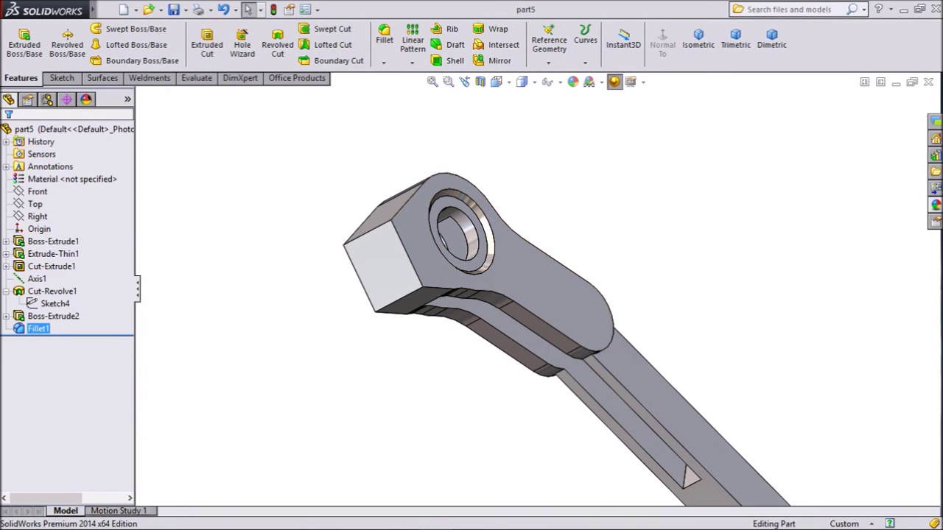
{"action": "middle_click_drag", "start_coordinate": [475, 287], "coordinate": [437, 278]}
{"action": "scroll", "coordinate": [558, 293], "scroll_direction": "up", "scroll_amount": 4}
{"action": "scroll", "coordinate": [532, 283], "scroll_direction": "up", "scroll_amount": 3}
{"action": "scroll", "coordinate": [817, 431], "scroll_direction": "down", "scroll_amount": 3}
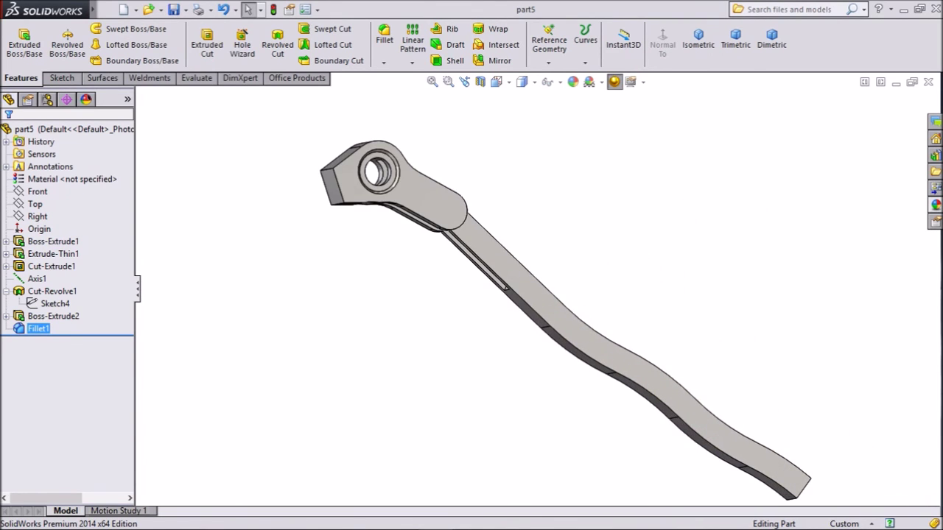
{"action": "scroll", "coordinate": [696, 295], "scroll_direction": "down", "scroll_amount": 1}
{"action": "middle_click_drag", "start_coordinate": [696, 295], "coordinate": [807, 245]}
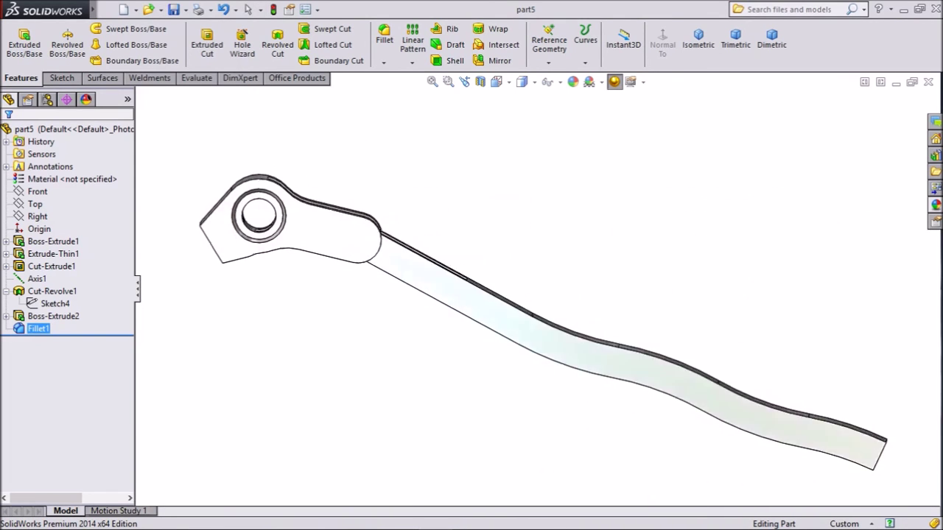